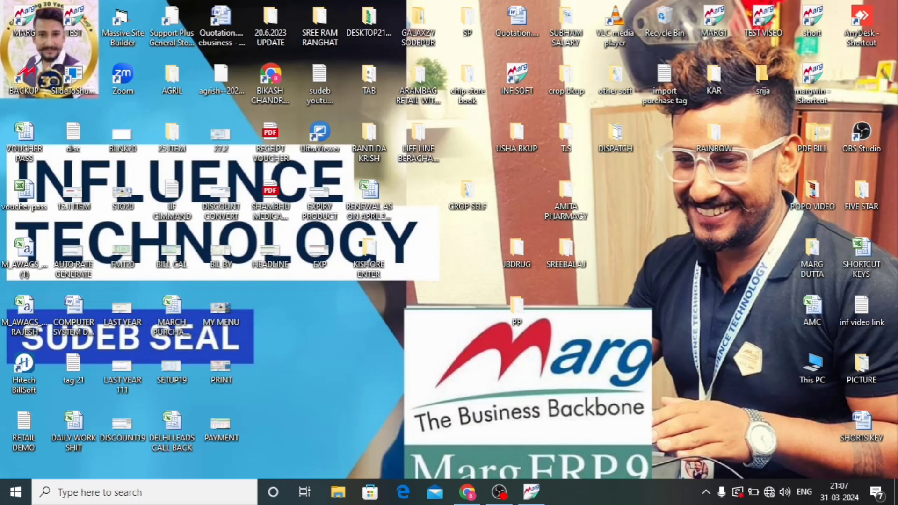
- Switch to Marg ERP and start a new sale bill
{"action": "left_click", "coordinate": [534, 498]}
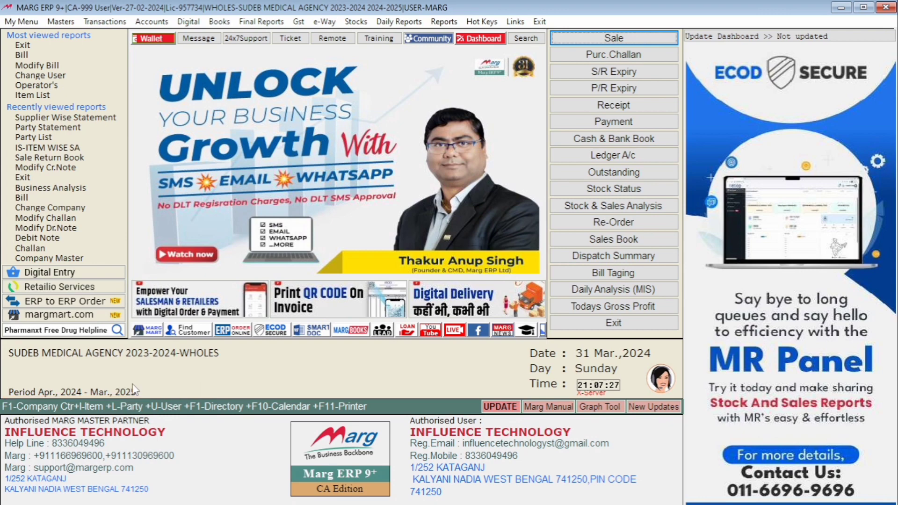
{"action": "key", "text": "alt"}
{"action": "key", "text": "Right"}
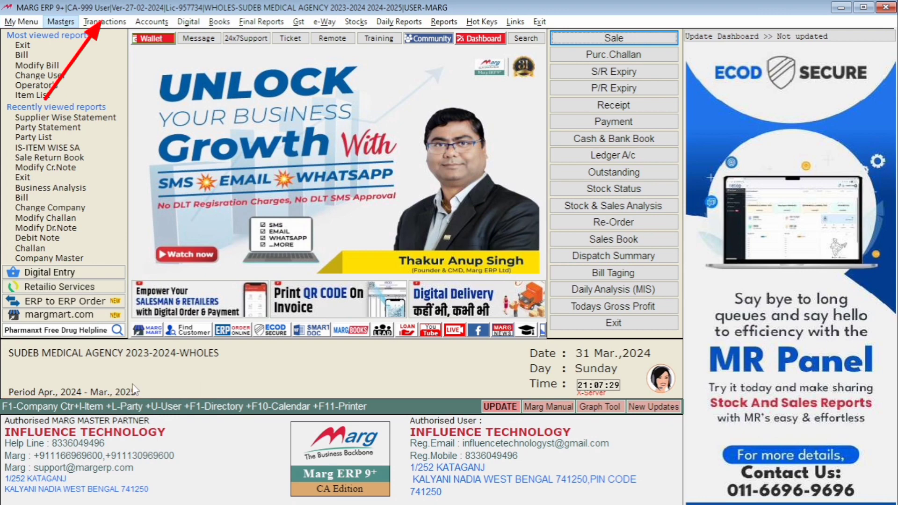
{"action": "key", "text": "Right"}
{"action": "key", "text": "Down"}
{"action": "key", "text": "Right"}
{"action": "key", "text": "Return"}
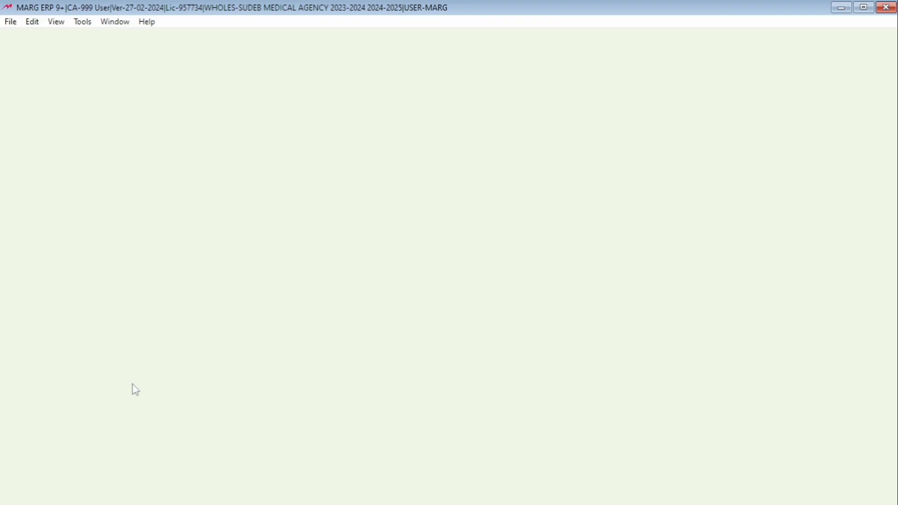
- Accept 01-04-2024 as the bill date despite the date mismatch and fill the sale header for AMITA MEDICAL with type LOCAL
{"action": "key", "text": "Return"}
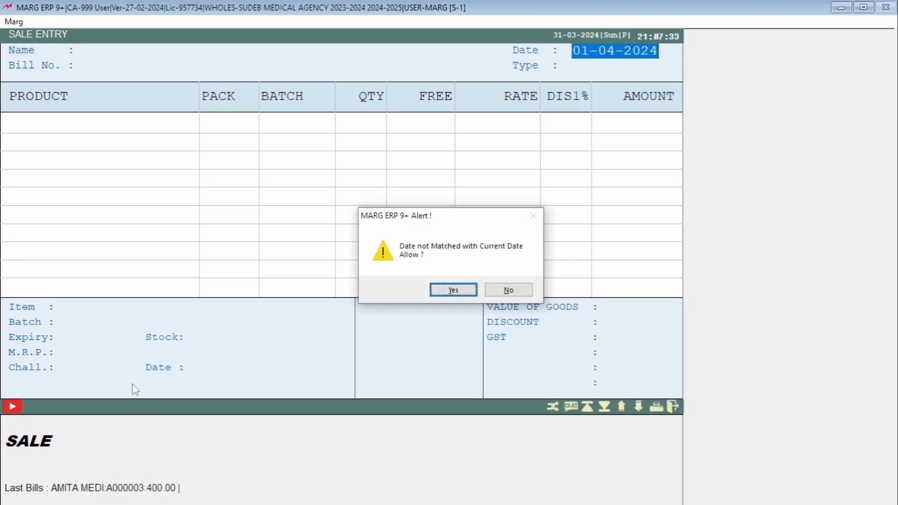
{"action": "key", "text": "Return"}
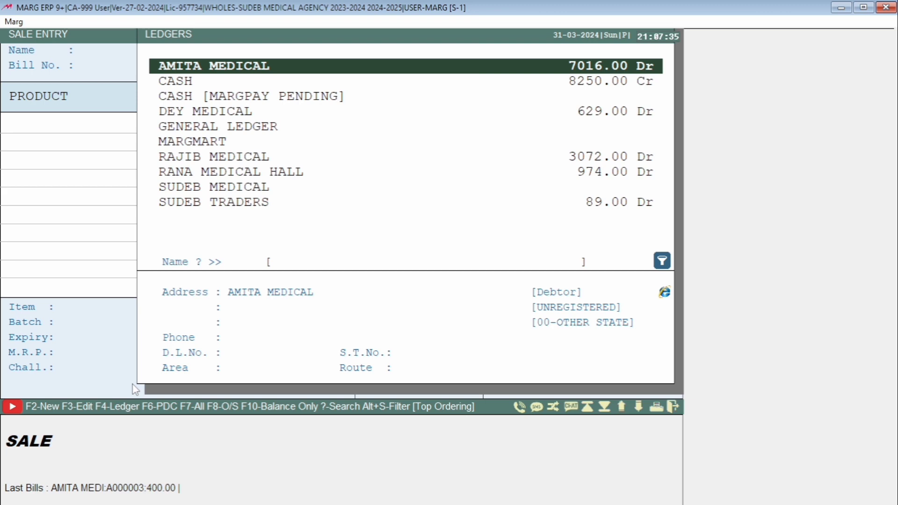
{"action": "key", "text": "Return"}
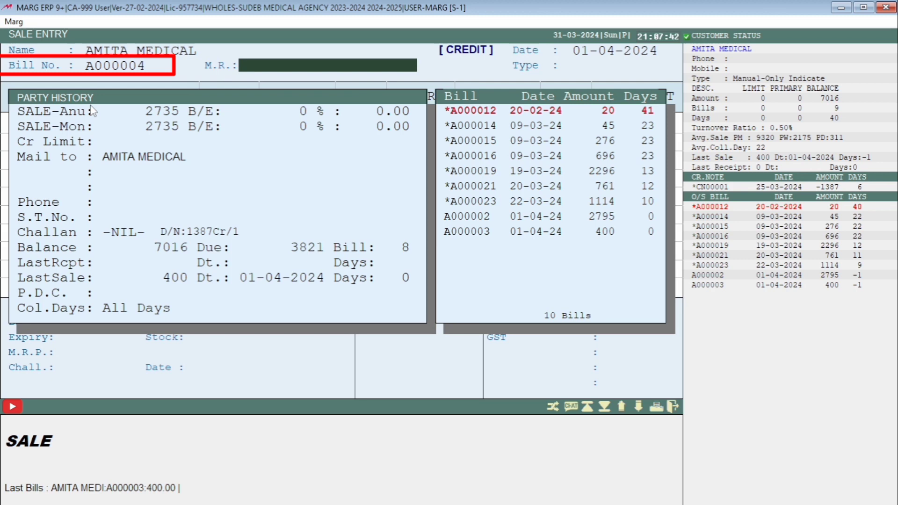
{"action": "key", "text": "Return"}
{"action": "key", "text": "Return"}
{"action": "key", "text": "Return"}
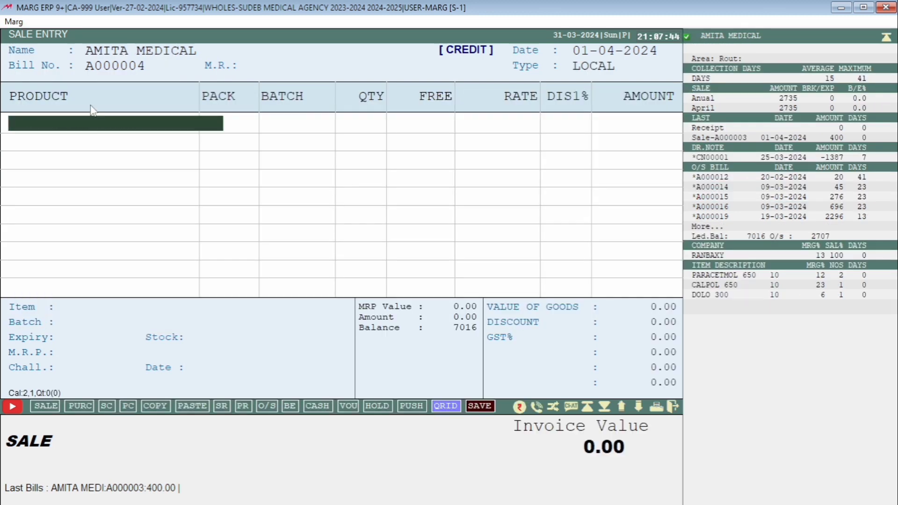
- Add PARACETMOL 650, batch A002145, to the sale bill with quantity 10 and accept the margin loss
{"action": "key", "text": "Return"}
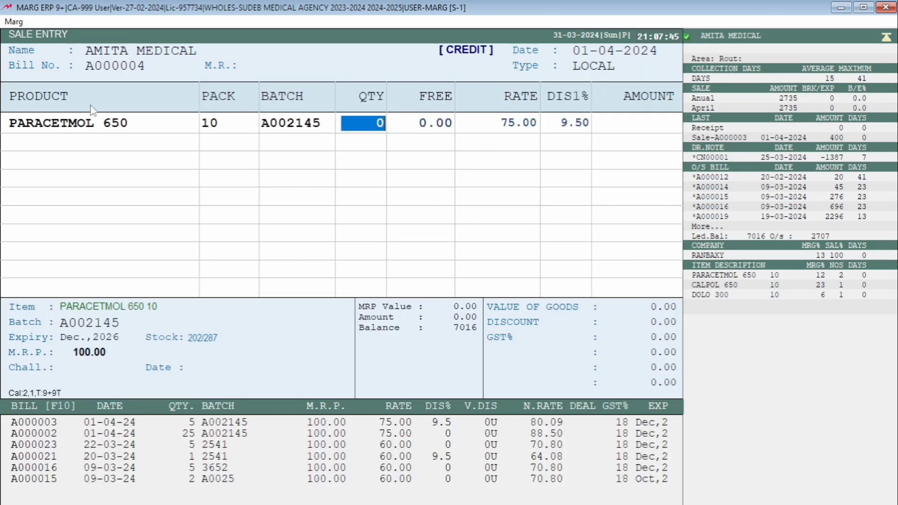
{"action": "type", "text": "10"}
{"action": "key", "text": "Return"}
{"action": "key", "text": "Return"}
{"action": "key", "text": "Return"}
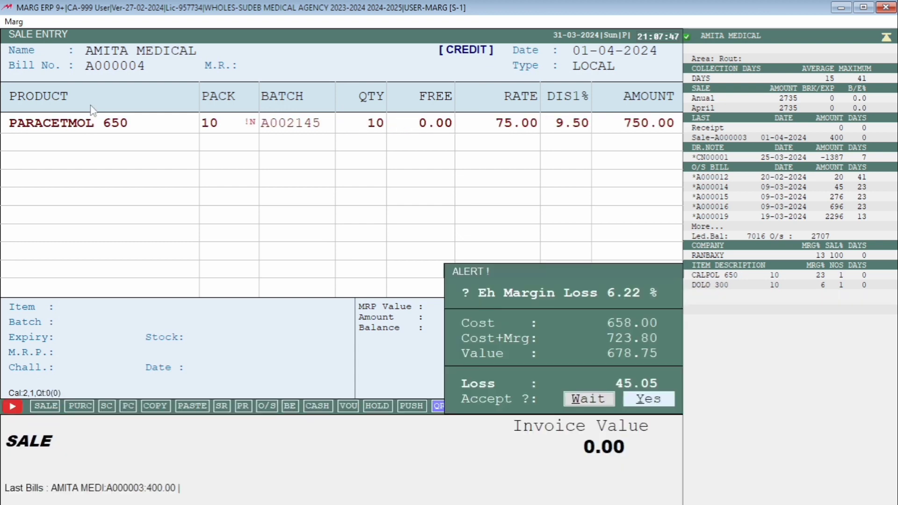
{"action": "key", "text": "Return"}
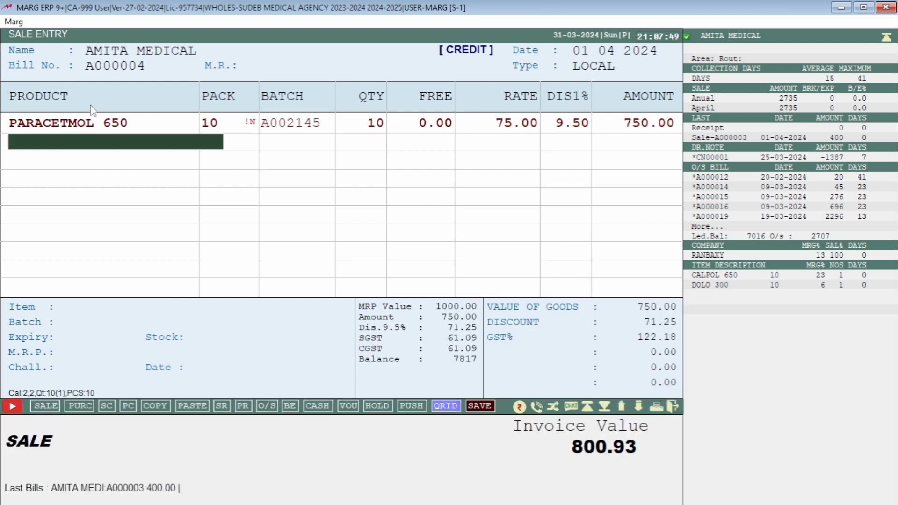
- Add RANTAC 300, batch 352, as the second sale item with quantity 5
{"action": "key", "text": "Return"}
{"action": "key", "text": "Down"}
{"action": "key", "text": "Down"}
{"action": "key", "text": "Down"}
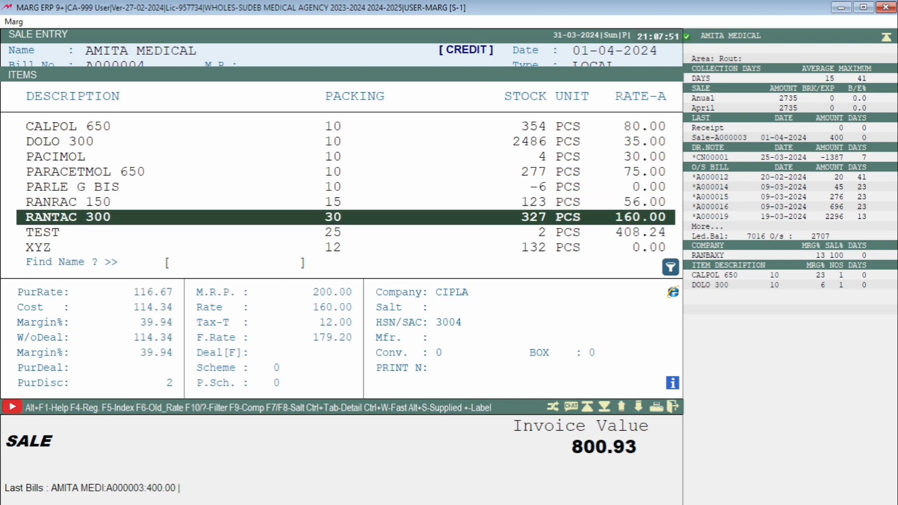
{"action": "key", "text": "Return"}
{"action": "key", "text": "Return"}
{"action": "type", "text": "5"}
{"action": "key", "text": "Return"}
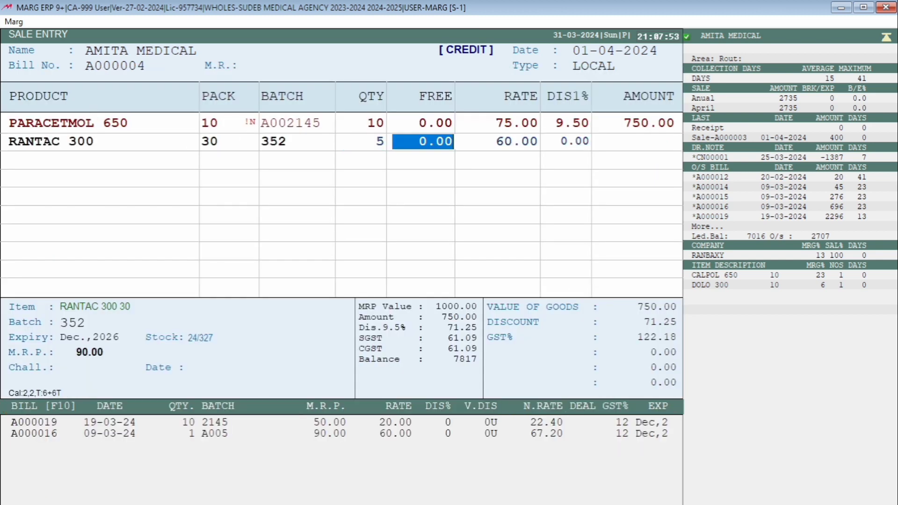
{"action": "key", "text": "Return"}
{"action": "key", "text": "Return"}
- Save the sale bill without adjusting the pending credit note, and leave sale entry
{"action": "key", "text": "End"}
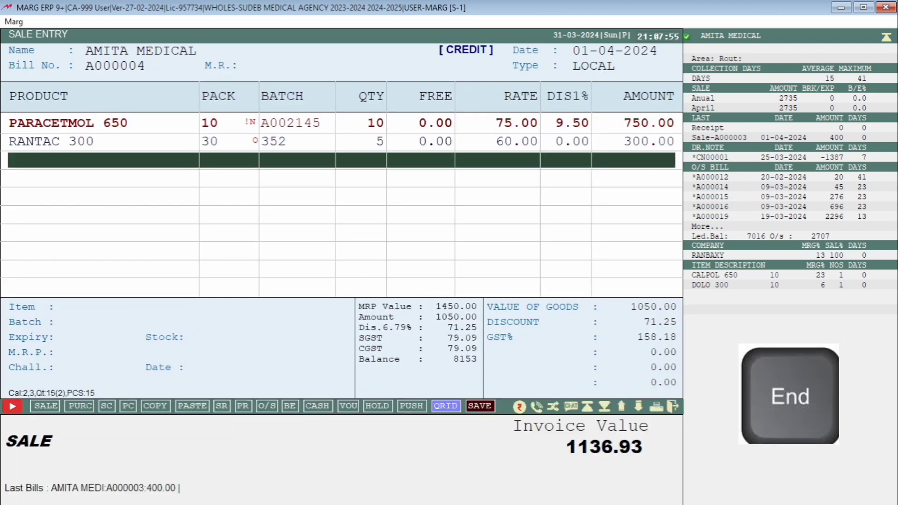
{"action": "key", "text": "End"}
{"action": "key", "text": "Right"}
{"action": "key", "text": "Return"}
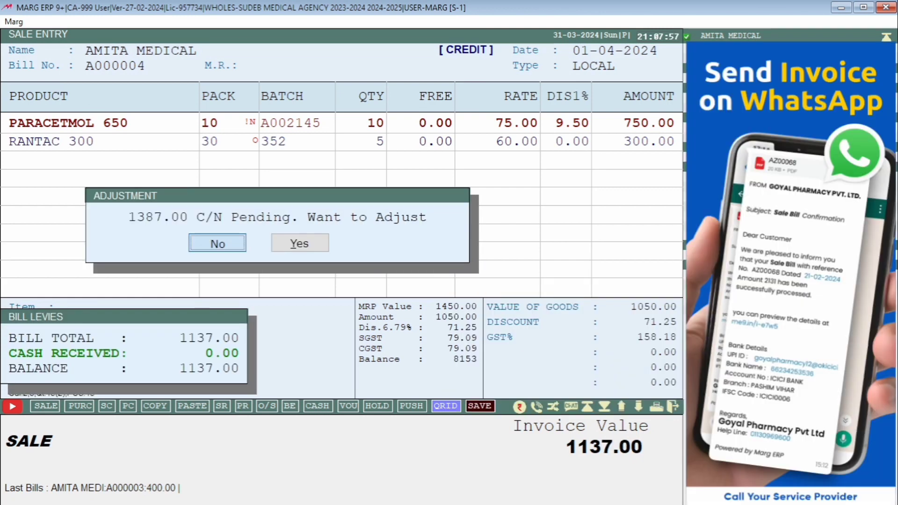
{"action": "key", "text": "Return"}
{"action": "key", "text": "Escape"}
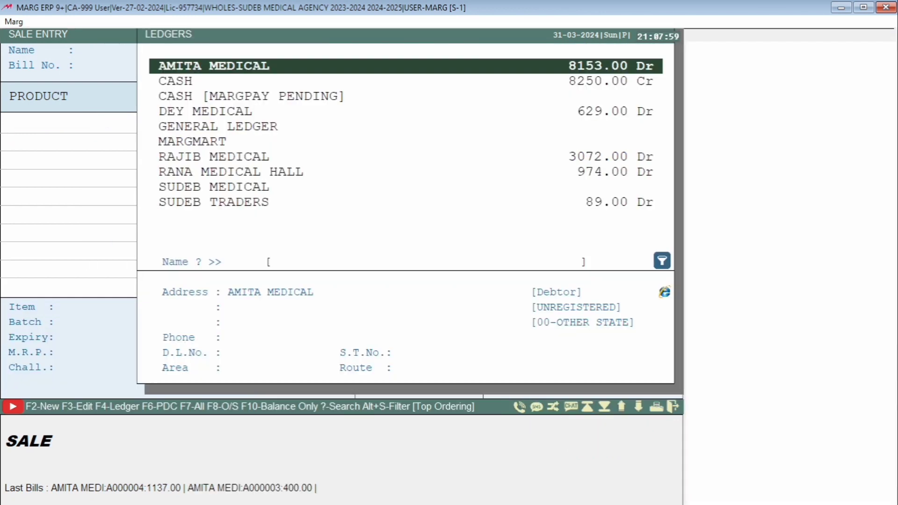
{"action": "key", "text": "Escape"}
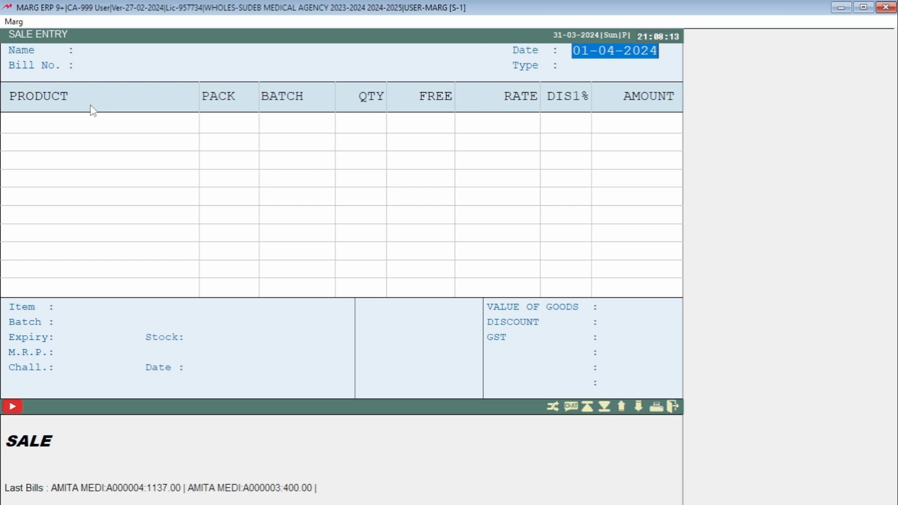
{"action": "key", "text": "Escape"}
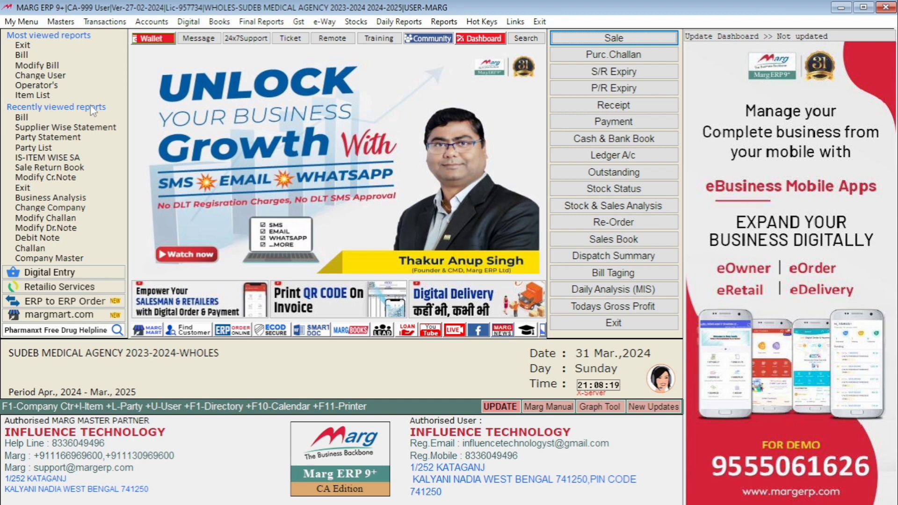
- Exit the current financial year and reopen SUDEB MEDICAL AGENCY through Marg Gateway in the 2023 - 2024 year
{"action": "key", "text": "alt+x"}
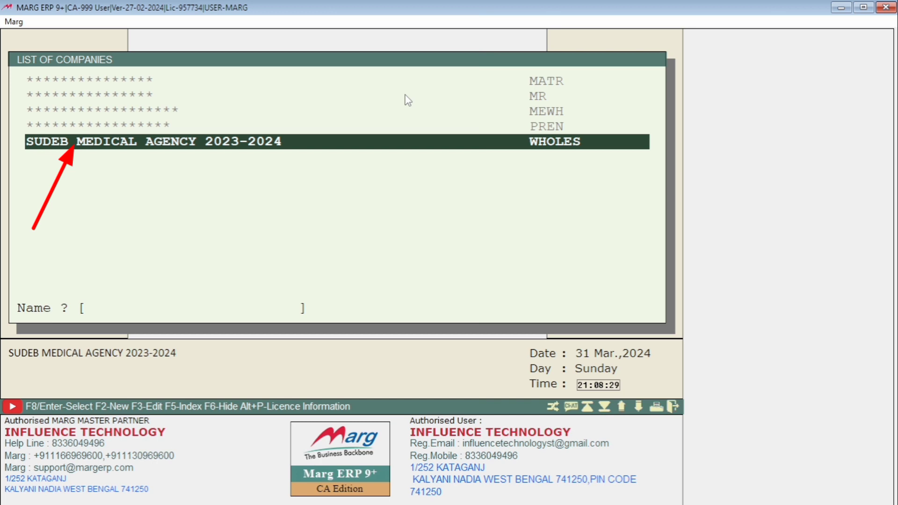
{"action": "key", "text": "Return"}
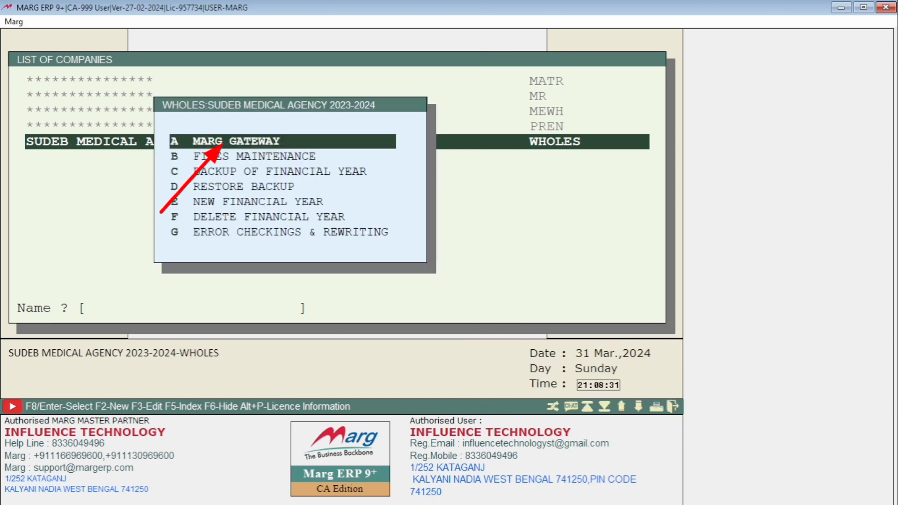
{"action": "key", "text": "Return"}
{"action": "key", "text": "Down"}
{"action": "key", "text": "Return"}
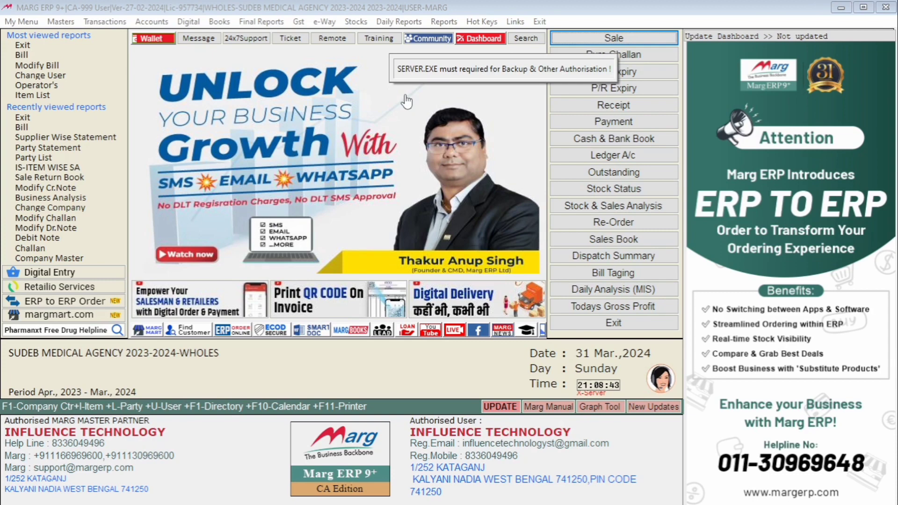
- Return to the company list and load financial year G01 (2023 - 2024) of the same company again
{"action": "key", "text": "alt+x"}
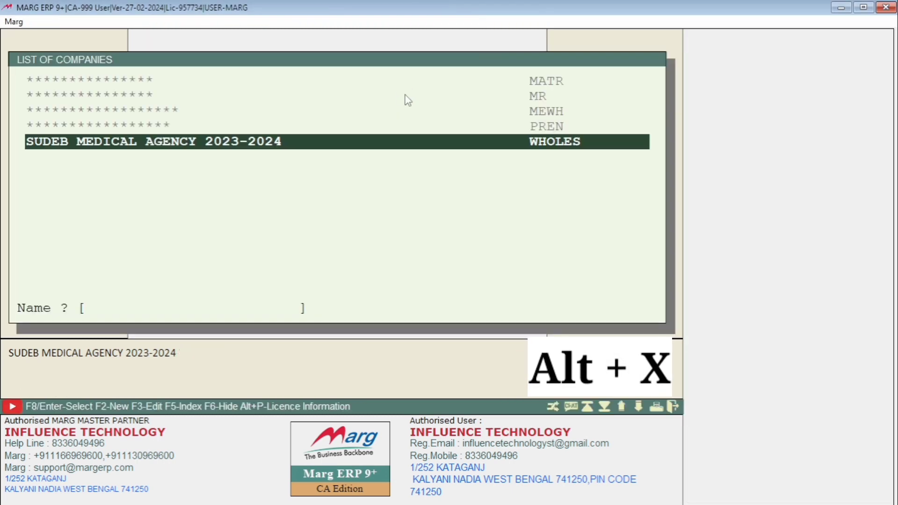
{"action": "key", "text": "Return"}
{"action": "key", "text": "Return"}
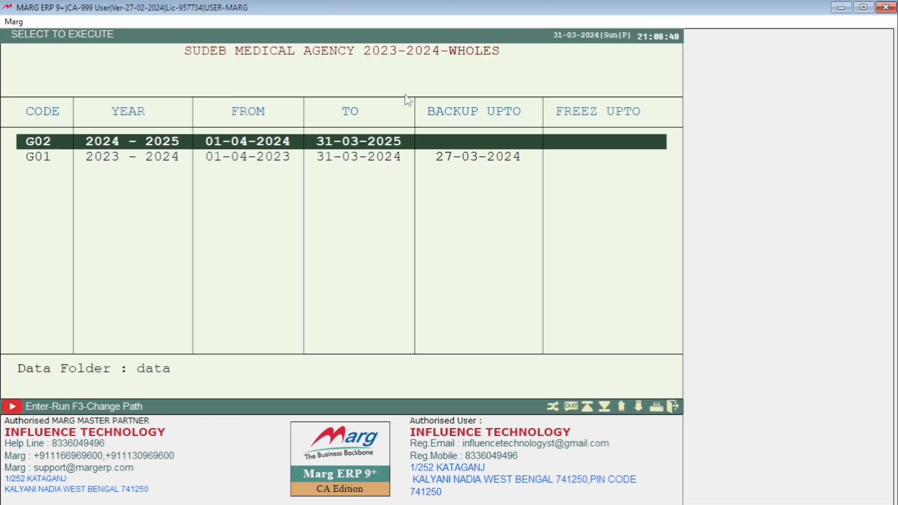
{"action": "key", "text": "Down"}
{"action": "key", "text": "Return"}
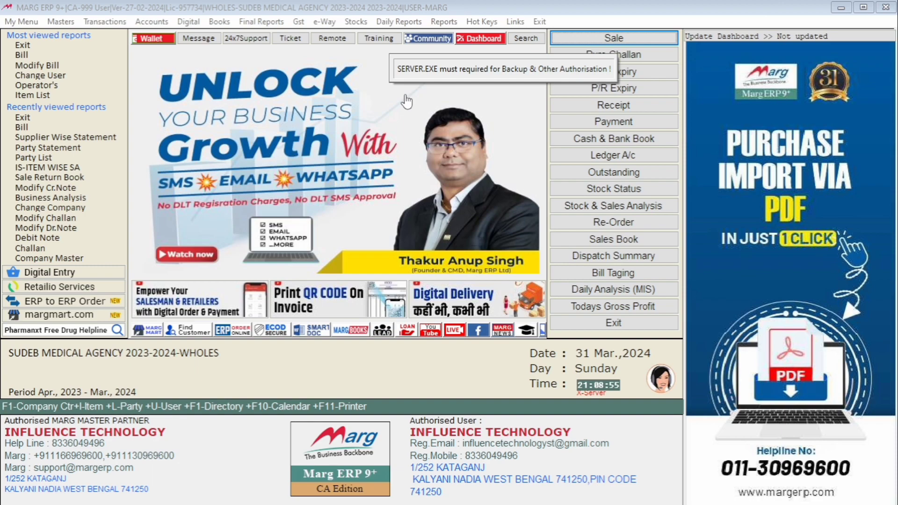
- Switch directly to the 2024-2025 financial year with the Change Company list
{"action": "key", "text": "F1"}
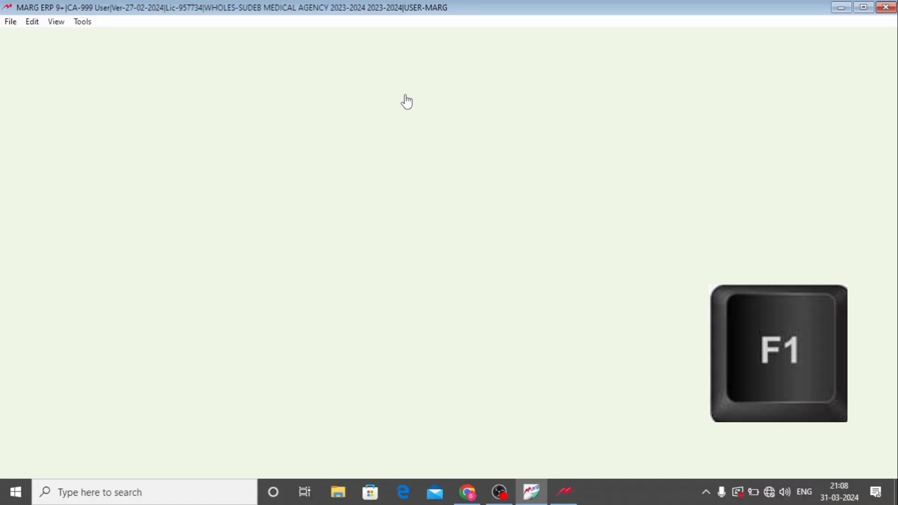
{"action": "key", "text": "Down"}
{"action": "key", "text": "Down"}
{"action": "key", "text": "Return"}
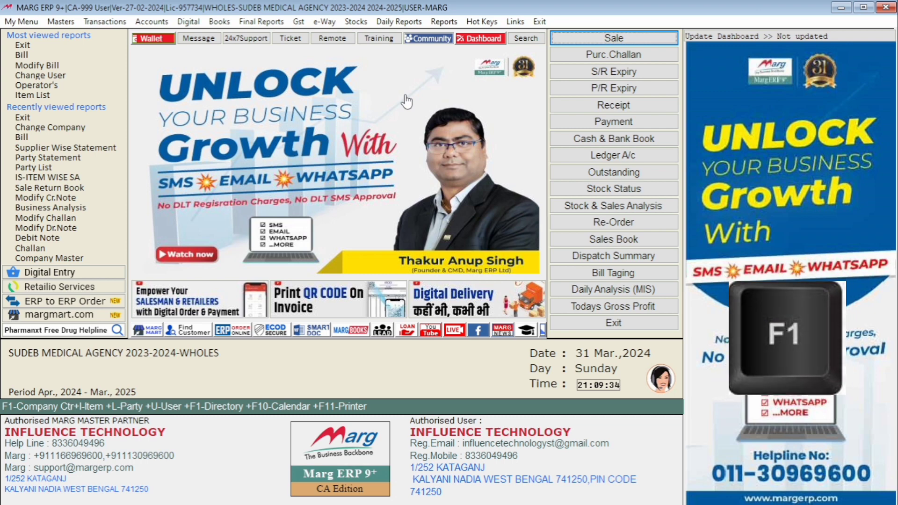
- Change the company to G01, the financial year from 01-04-2023 to 31-03-2024
{"action": "key", "text": "F1"}
{"action": "key", "text": "Down"}
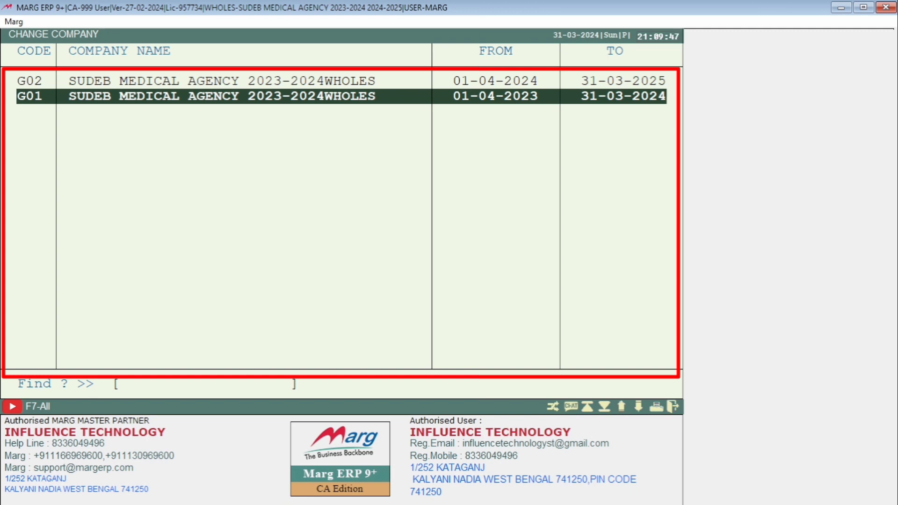
{"action": "key", "text": "Return"}
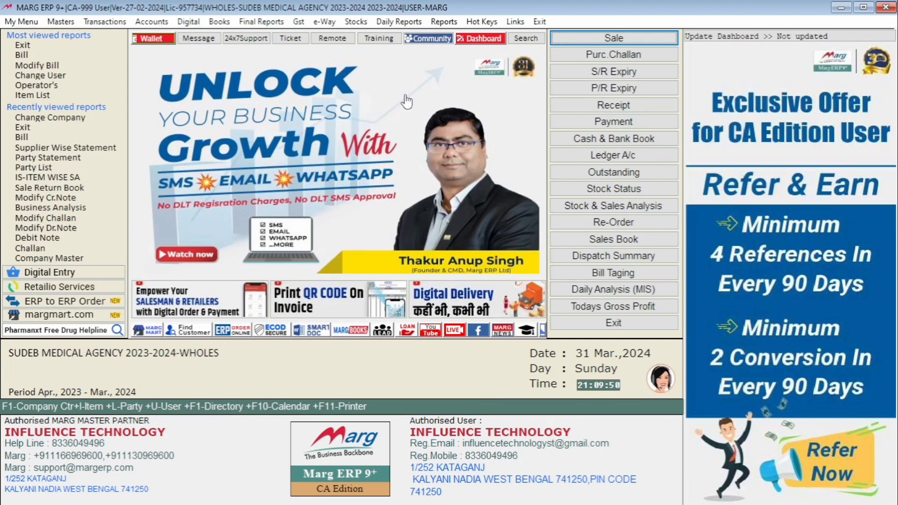
- Start a new purchase entry and confirm working in the last financial year with SURE
{"action": "key", "text": "alt"}
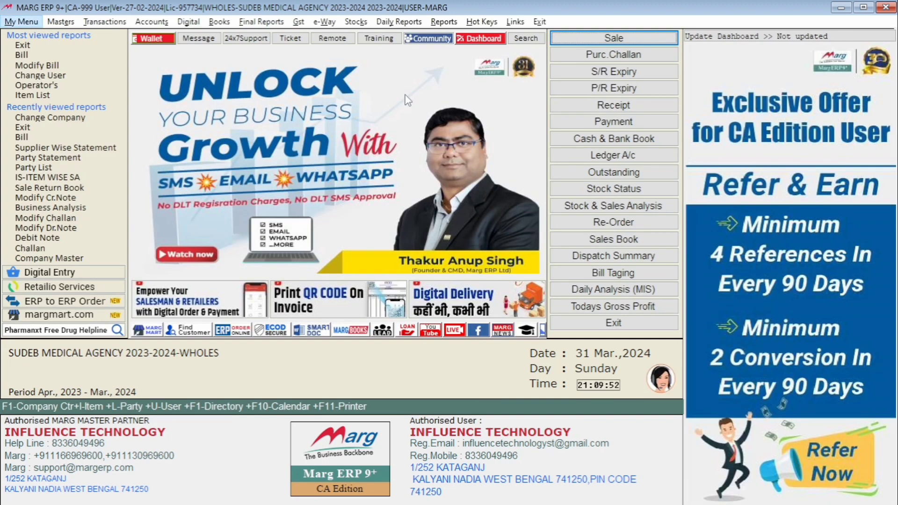
{"action": "left_click", "coordinate": [76, 395]}
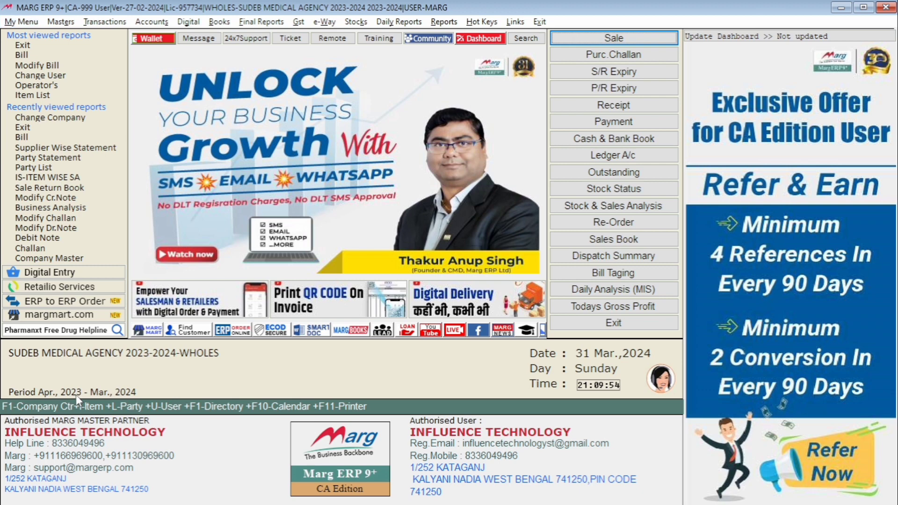
{"action": "key", "text": "alt"}
{"action": "key", "text": "Right"}
{"action": "key", "text": "Right"}
{"action": "key", "text": "Down"}
{"action": "key", "text": "Down"}
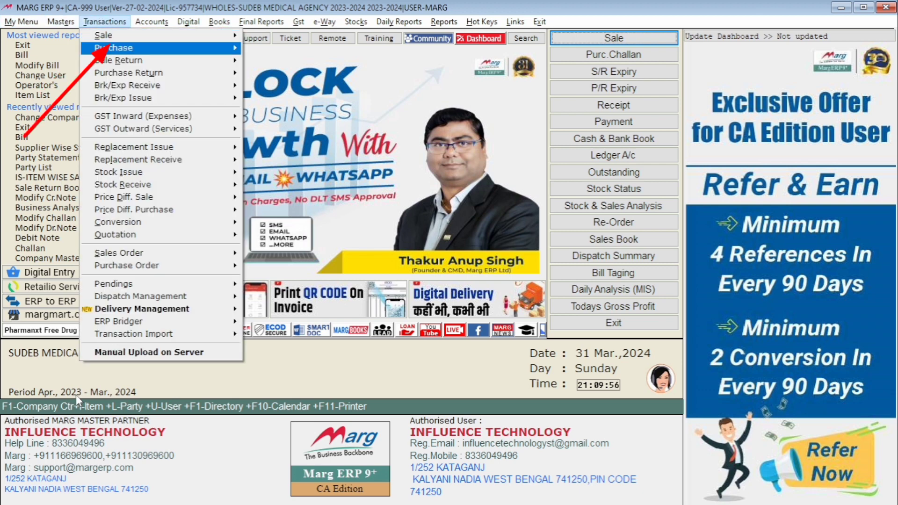
{"action": "key", "text": "Right"}
{"action": "key", "text": "Return"}
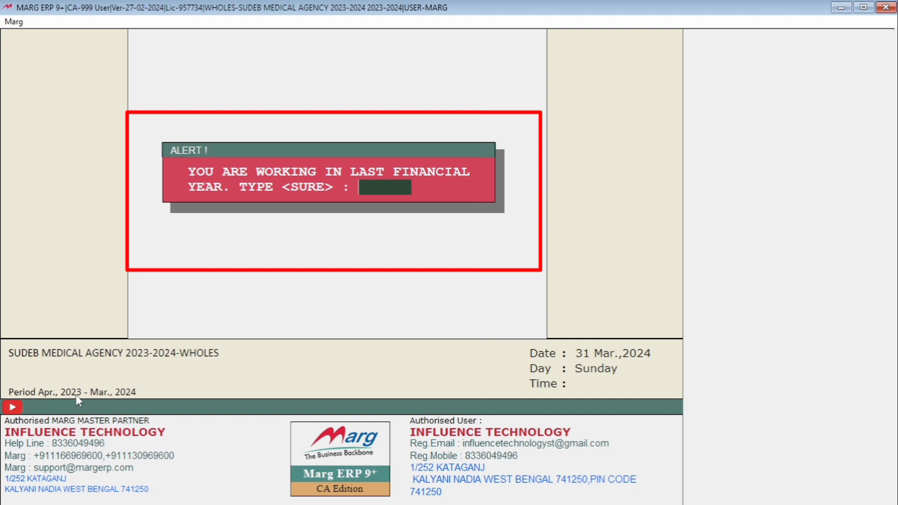
{"action": "type", "text": "SURE"}
{"action": "key", "text": "Return"}
- Fill the purchase header with date 31-03-2024, supplier SUDEB MEDICAL AGENCY, the supplier's bill number and bill date 31-03-2024
{"action": "key", "text": "Return"}
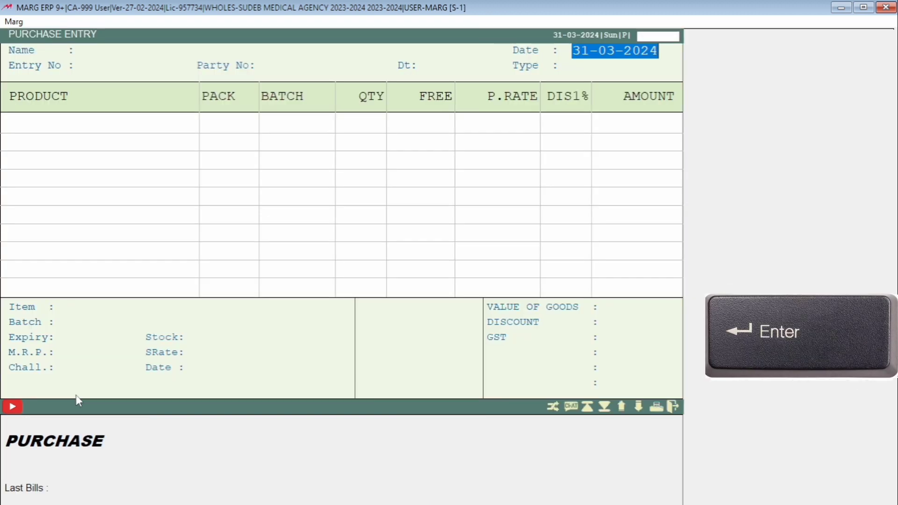
{"action": "key", "text": "Down"}
{"action": "key", "text": "Down"}
{"action": "key", "text": "Down"}
{"action": "key", "text": "Down"}
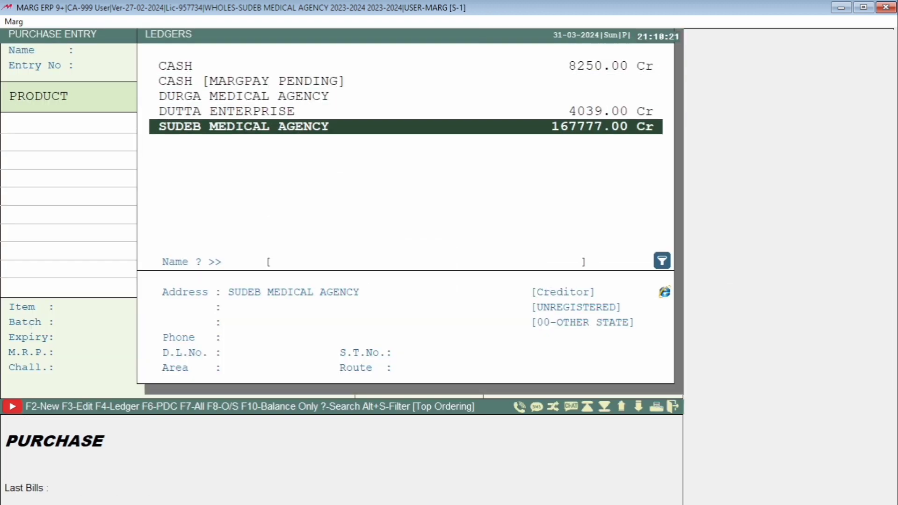
{"action": "key", "text": "Return"}
{"action": "type", "text": "1254878"}
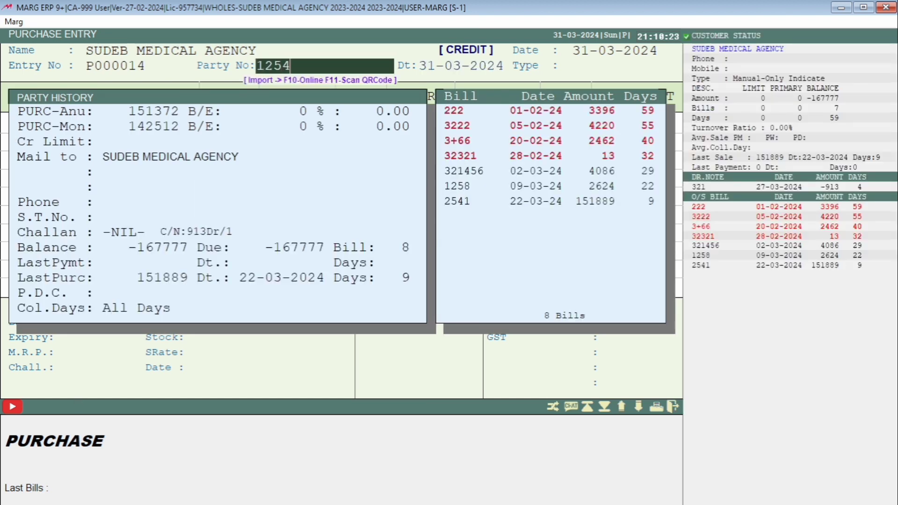
{"action": "key", "text": "Return"}
{"action": "key", "text": "Return"}
{"action": "key", "text": "Return"}
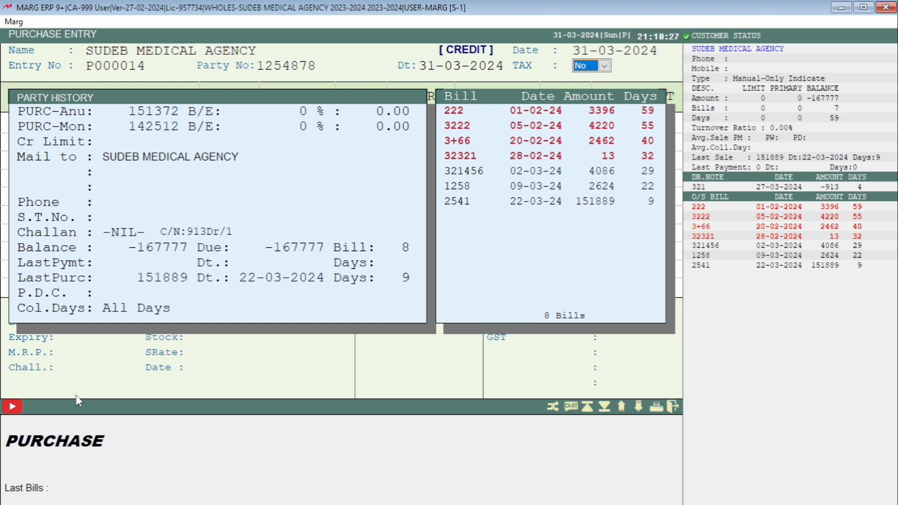
- Add RANTAC 300 as the first purchase item with batch A00256 and expiry 12/26
{"action": "key", "text": "Return"}
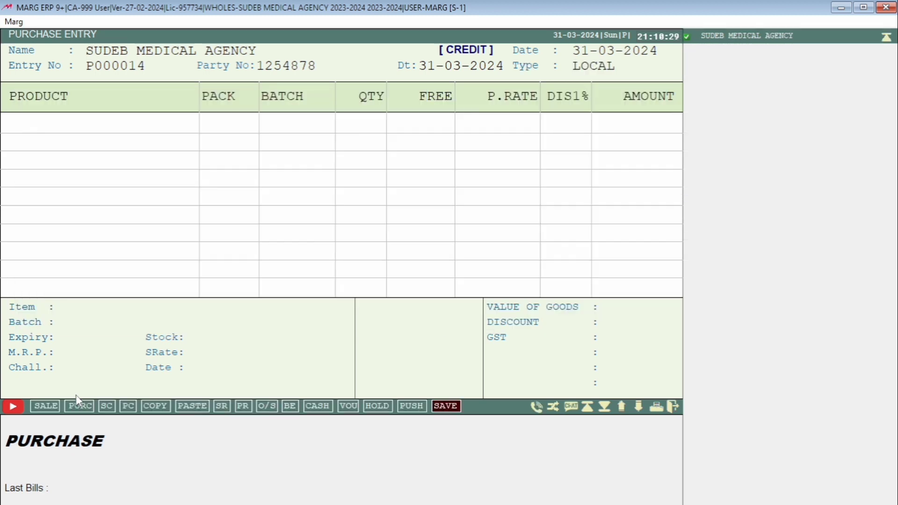
{"action": "key", "text": "Return"}
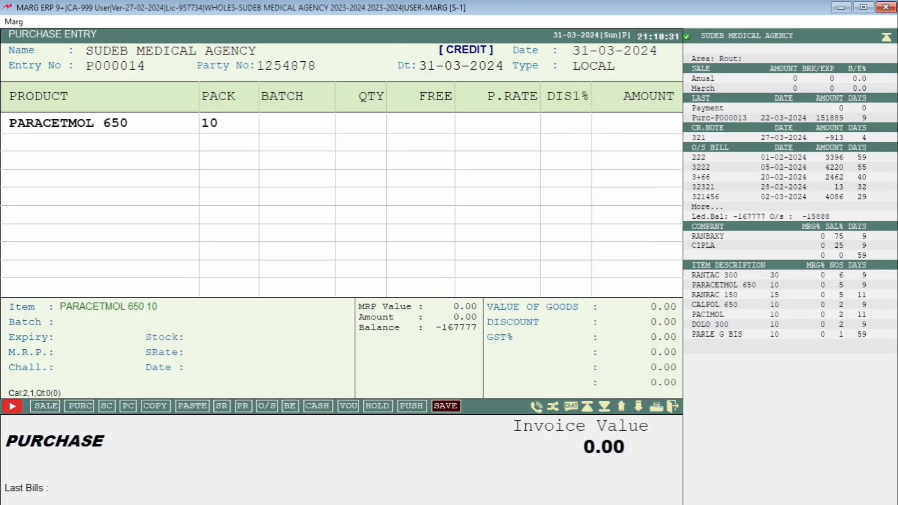
{"action": "key", "text": "Escape"}
{"action": "key", "text": "Return"}
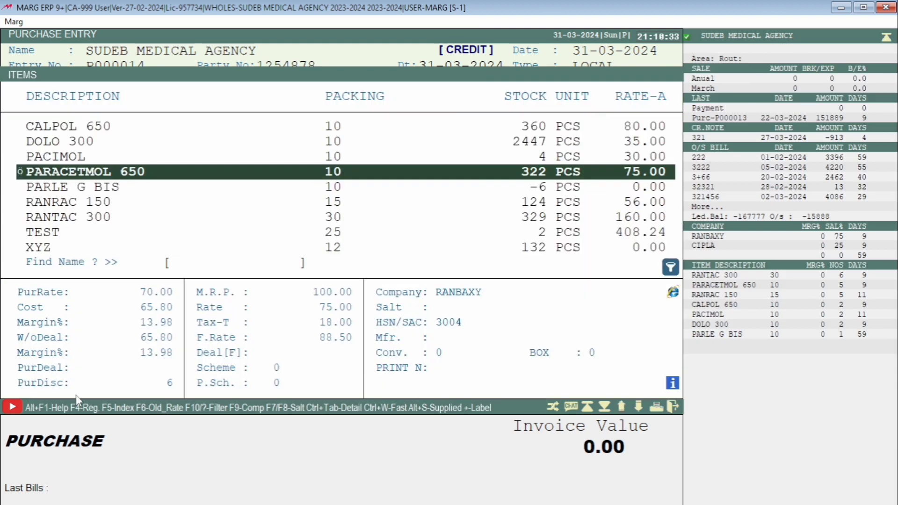
{"action": "type", "text": "RANTAC"}
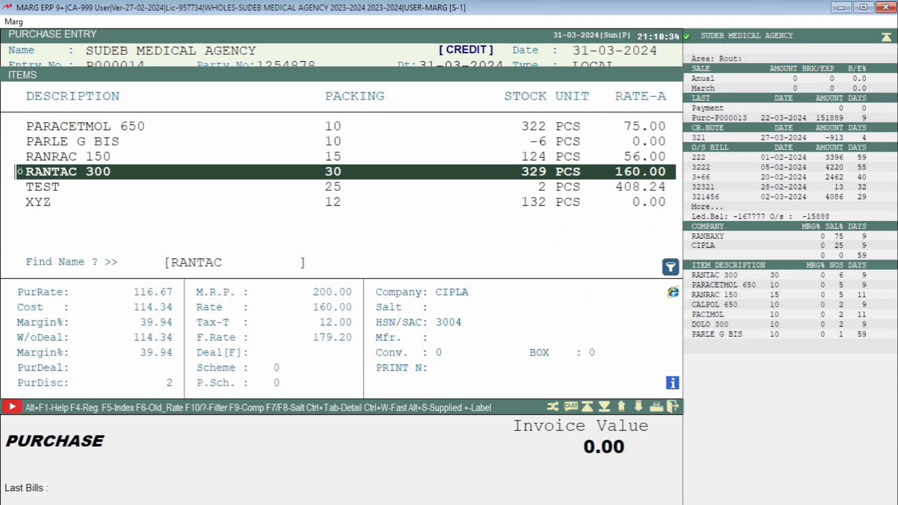
{"action": "key", "text": "Return"}
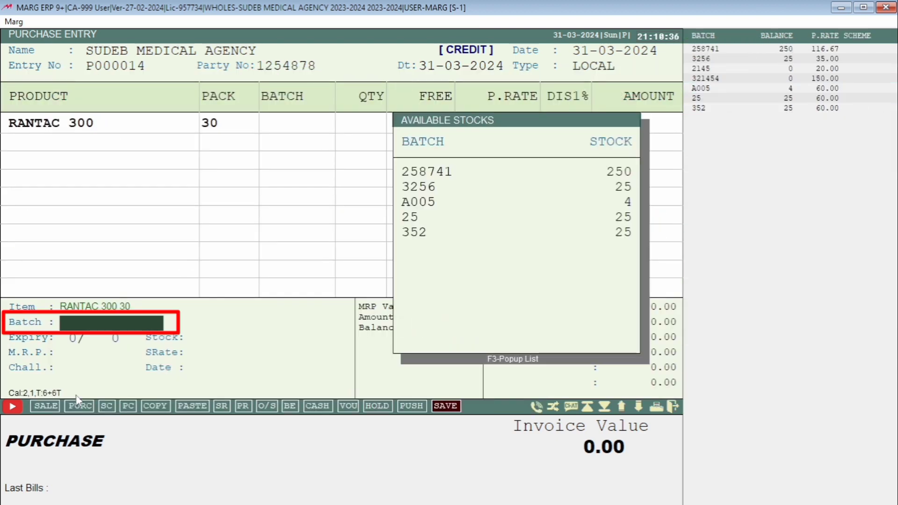
{"action": "type", "text": "A00256"}
{"action": "key", "text": "Return"}
{"action": "type", "text": "1226"}
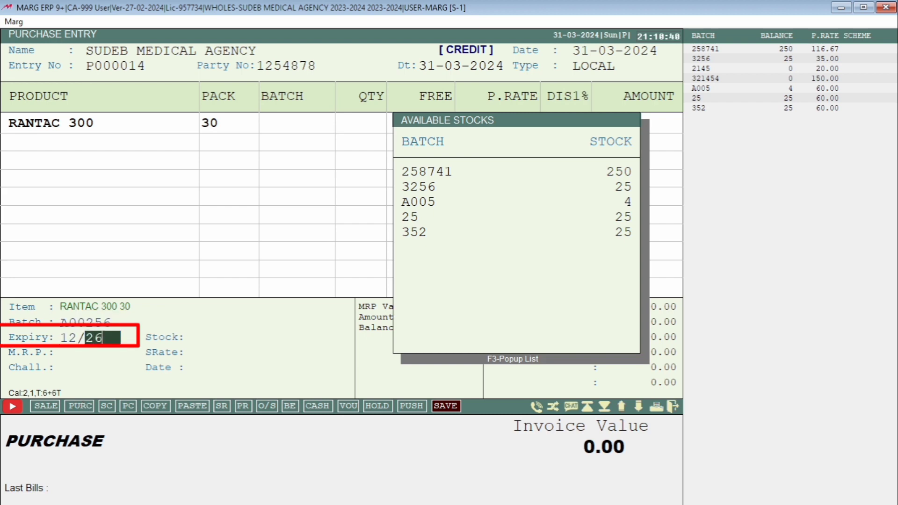
{"action": "key", "text": "Return"}
- Set the RANTAC 300 line to M.R.P. 150 and quantity 25, then accept its batch details
{"action": "type", "text": "150"}
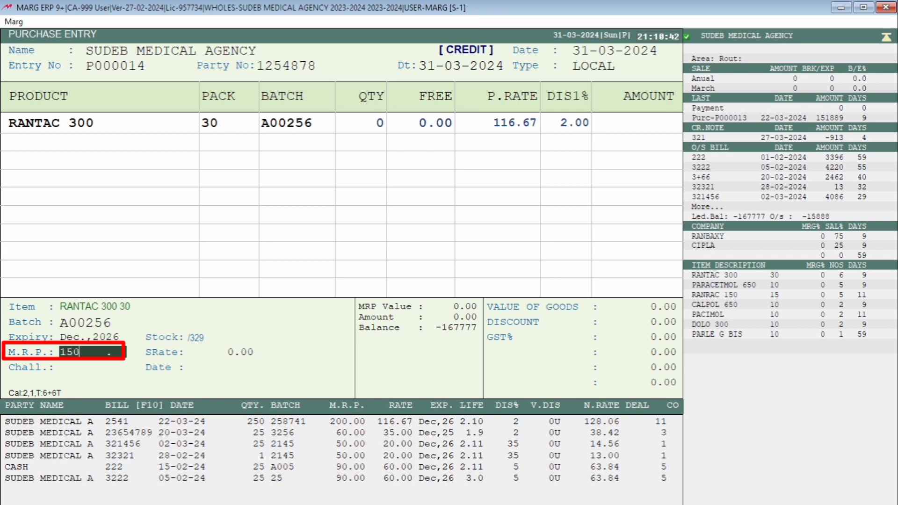
{"action": "key", "text": "Return"}
{"action": "type", "text": "25"}
{"action": "key", "text": "Return"}
{"action": "key", "text": "Return"}
{"action": "key", "text": "Return"}
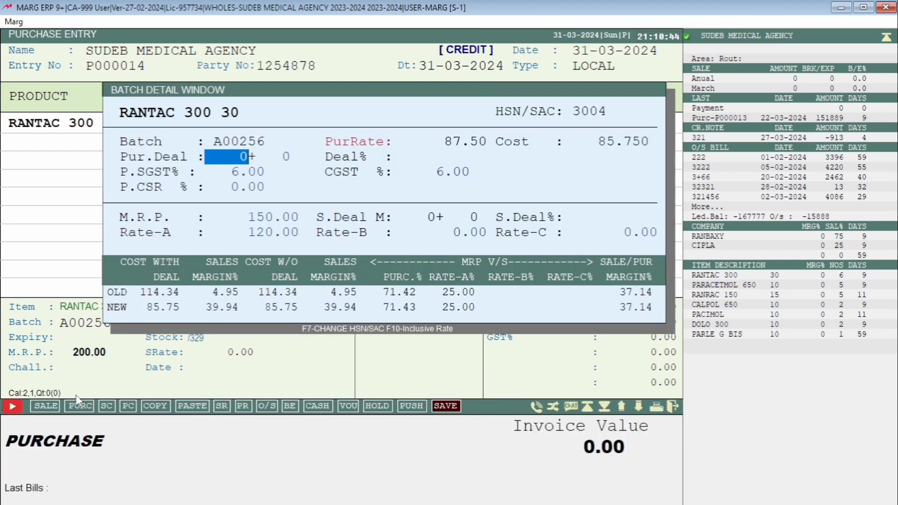
{"action": "key", "text": "Return"}
- Add RANRAC 150 as the second purchase item with batch 25413 and expiry 12/26
{"action": "key", "text": "Up"}
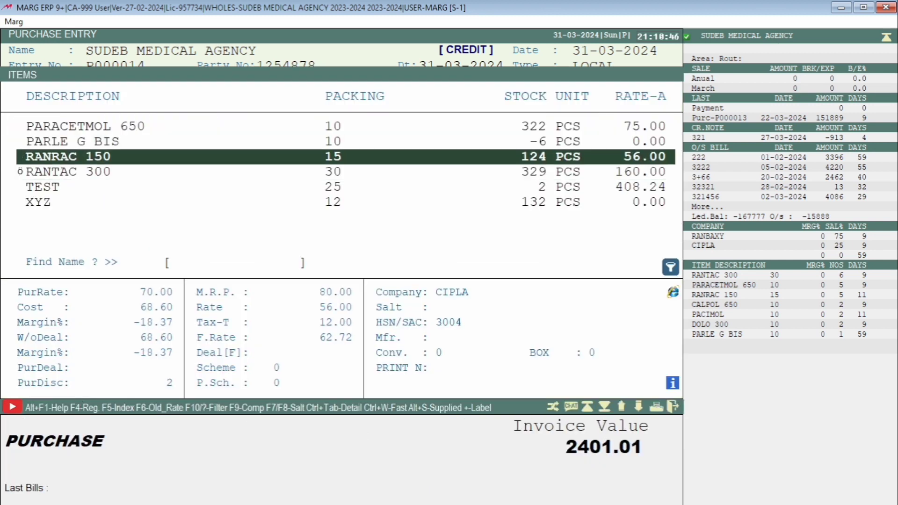
{"action": "key", "text": "Return"}
{"action": "type", "text": "25413"}
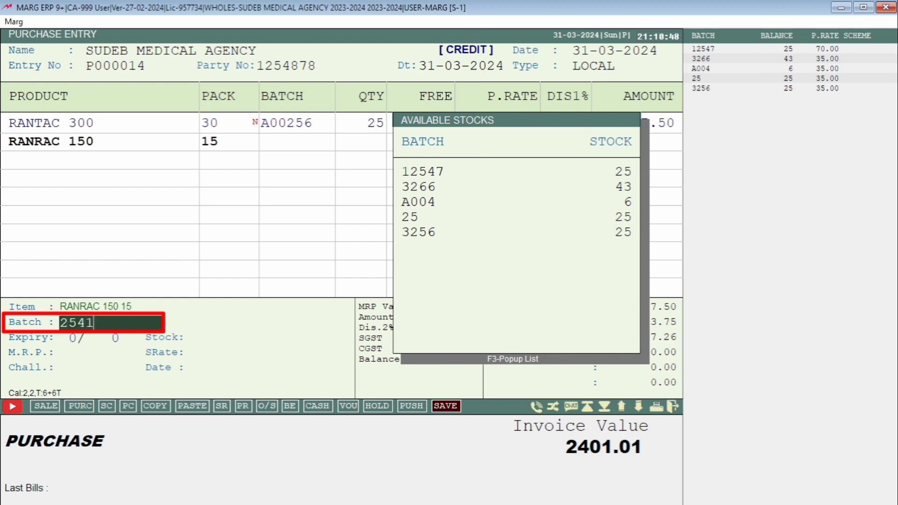
{"action": "key", "text": "Return"}
{"action": "type", "text": "1226"}
{"action": "key", "text": "Return"}
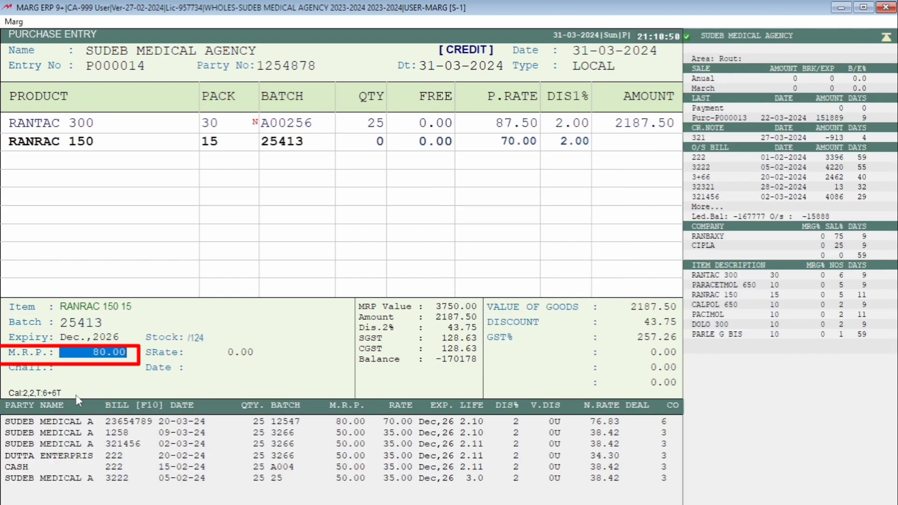
- Set the RANRAC 150 line to M.R.P. 120 and quantity 25, then accept its batch details
{"action": "type", "text": "120"}
{"action": "key", "text": "Return"}
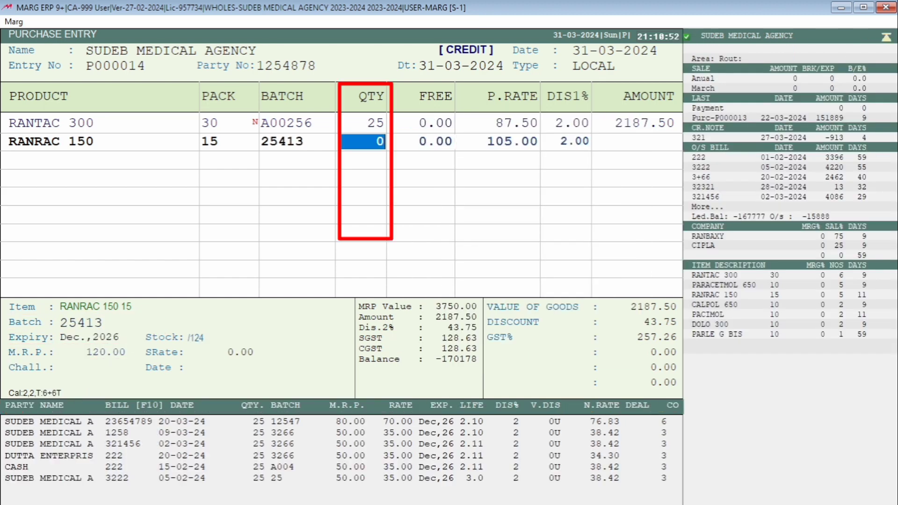
{"action": "type", "text": "25"}
{"action": "key", "text": "Return"}
{"action": "key", "text": "Return"}
{"action": "key", "text": "Return"}
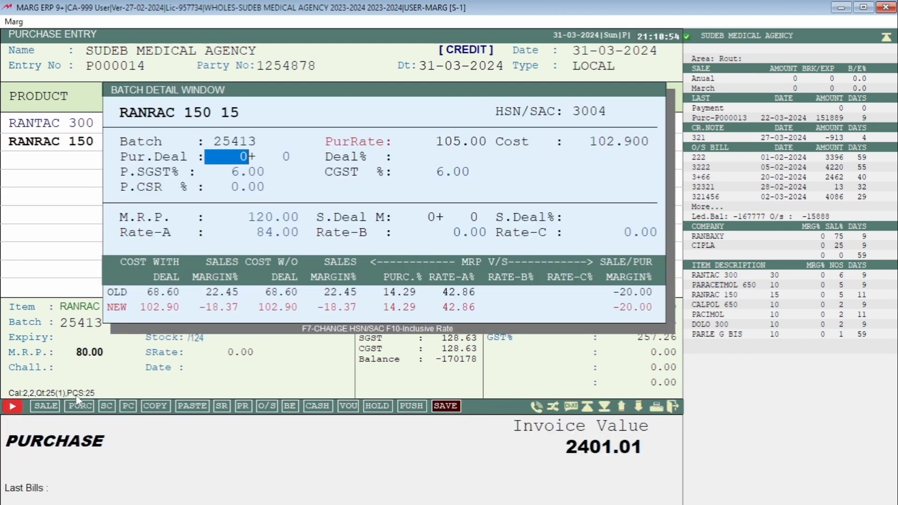
{"action": "key", "text": "Return"}
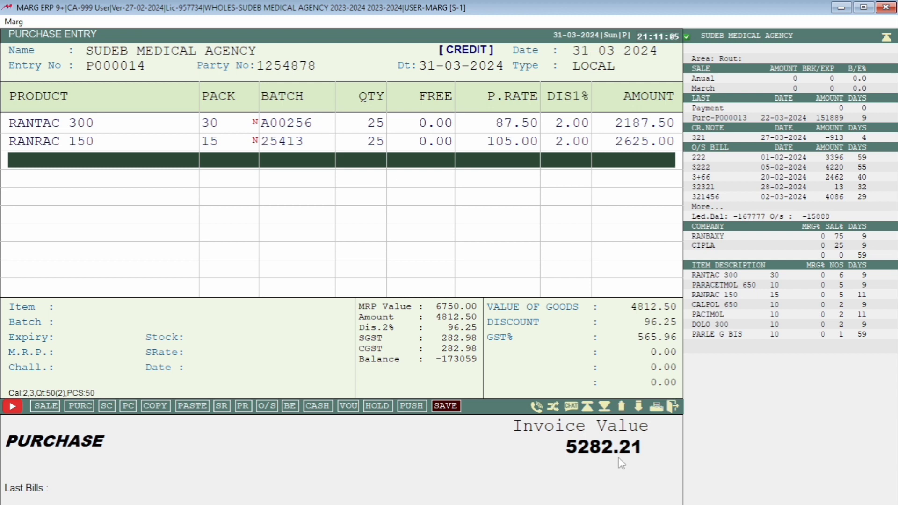
- Finish the item list and save the purchase bill without checking rates
{"action": "key", "text": "Escape"}
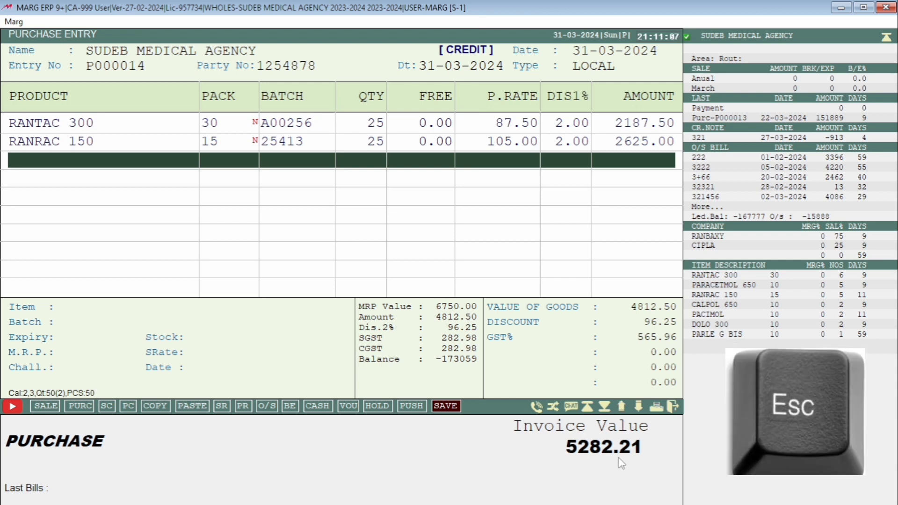
{"action": "key", "text": "Return"}
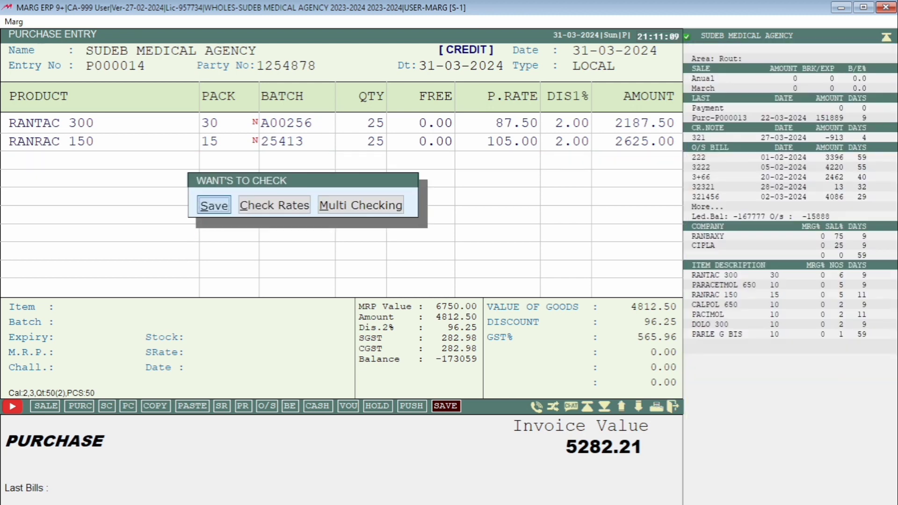
{"action": "key", "text": "Return"}
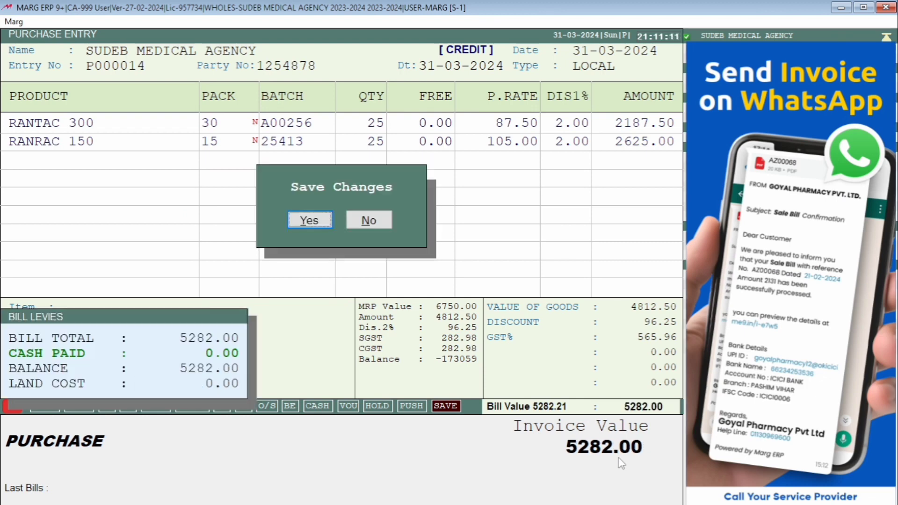
{"action": "key", "text": "Return"}
{"action": "key", "text": "Return"}
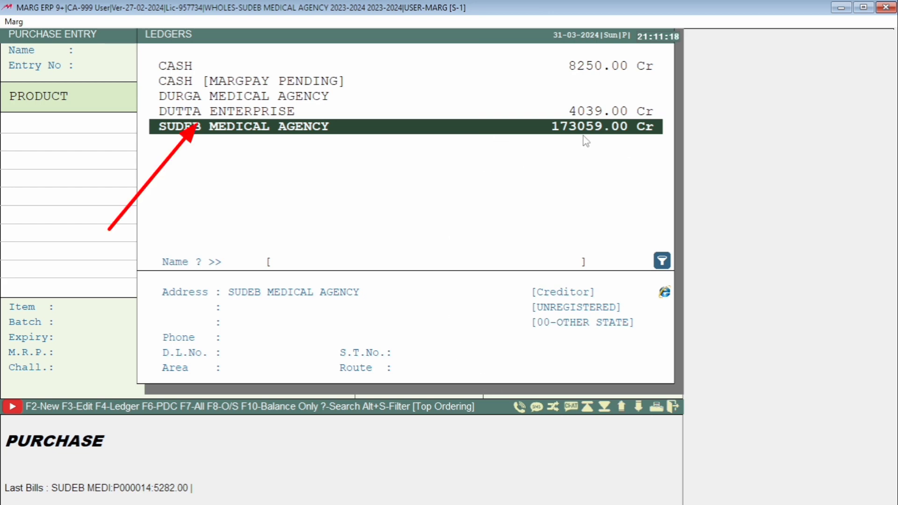
- Check the SUDEB MEDICAL AGENCY ledger from 01-04-2023 to 31-03-2024 for the 31 March purchase, then return to the main screen
{"action": "key", "text": "F4"}
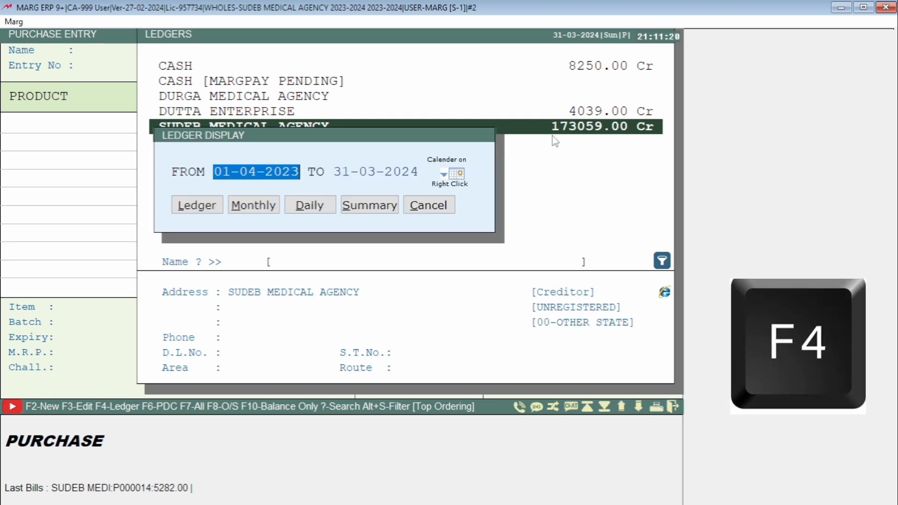
{"action": "key", "text": "Return"}
{"action": "key", "text": "Return"}
{"action": "key", "text": "Return"}
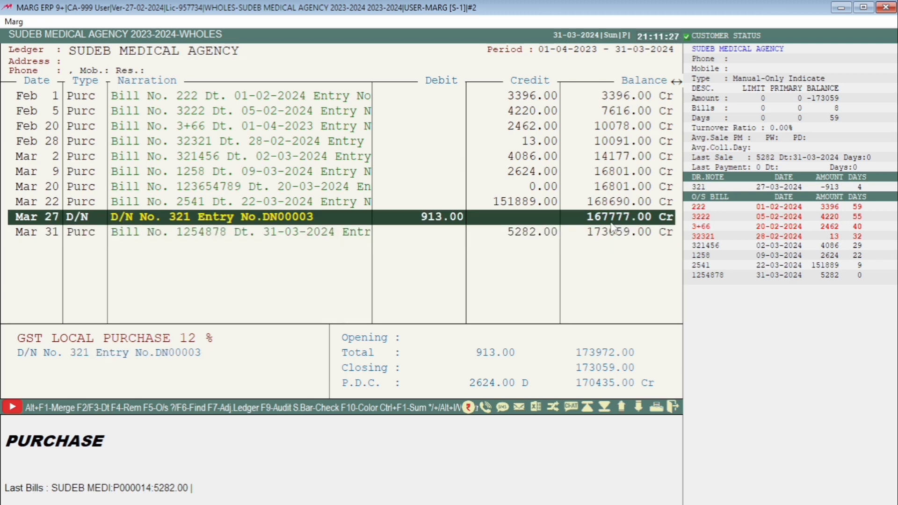
{"action": "key", "text": "Up"}
{"action": "key", "text": "Down"}
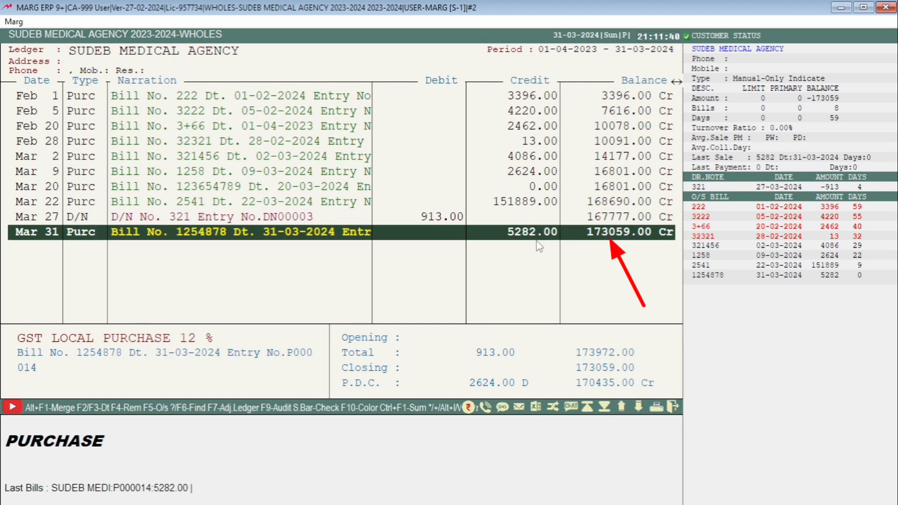
{"action": "key", "text": "Up"}
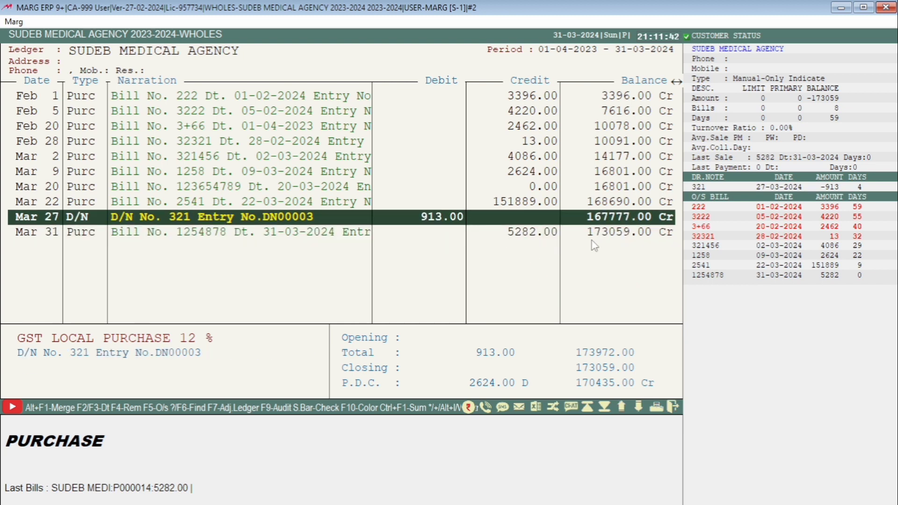
{"action": "key", "text": "Escape"}
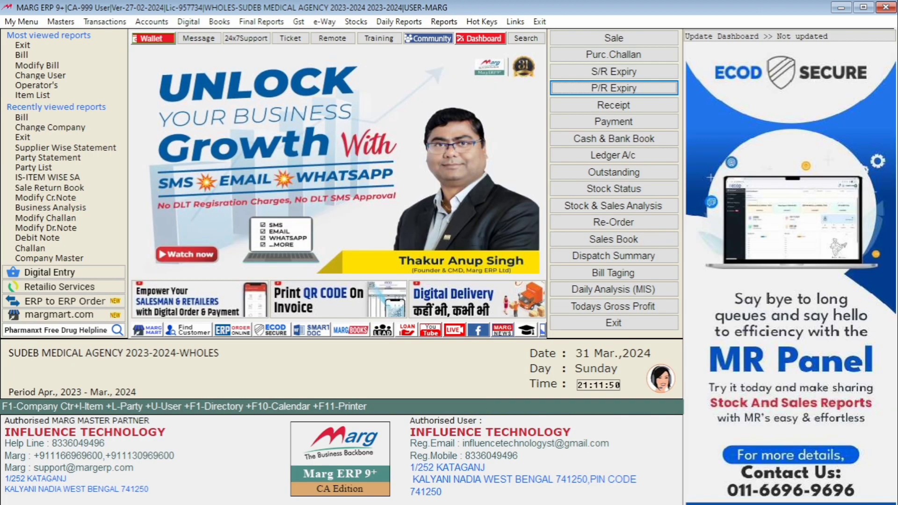
- Start a new payment voucher entry
{"action": "key", "text": "Down"}
{"action": "key", "text": "Down"}
{"action": "key", "text": "alt"}
{"action": "key", "text": "Right"}
{"action": "key", "text": "Right"}
{"action": "key", "text": "Right"}
{"action": "key", "text": "Down"}
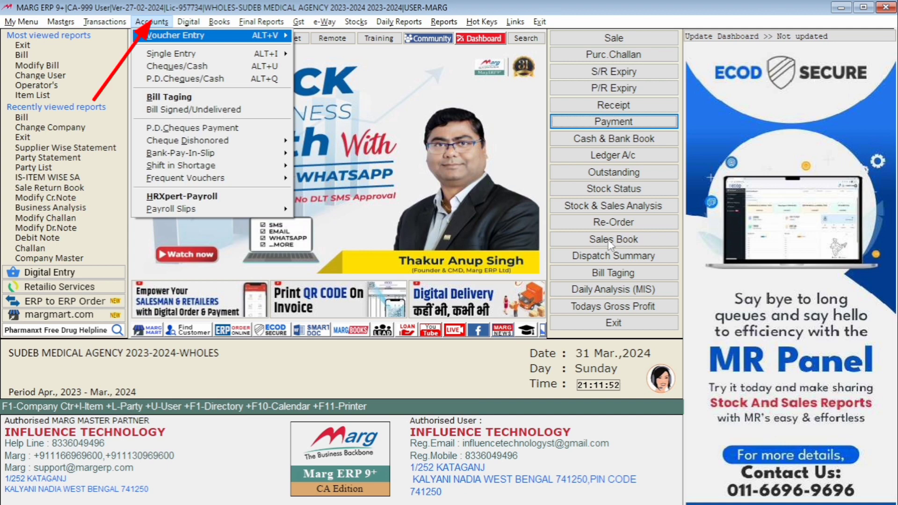
{"action": "key", "text": "Right"}
{"action": "key", "text": "Down"}
{"action": "key", "text": "Right"}
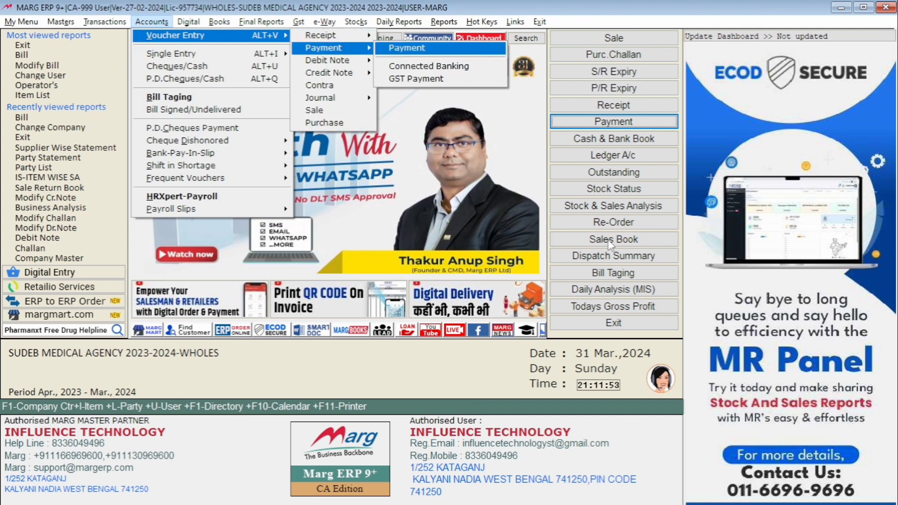
{"action": "key", "text": "Return"}
- Debit SUDEB MEDICAL AGENCY with 10000 in the payment voucher dated 31-03-2024
{"action": "key", "text": "Down"}
{"action": "key", "text": "Down"}
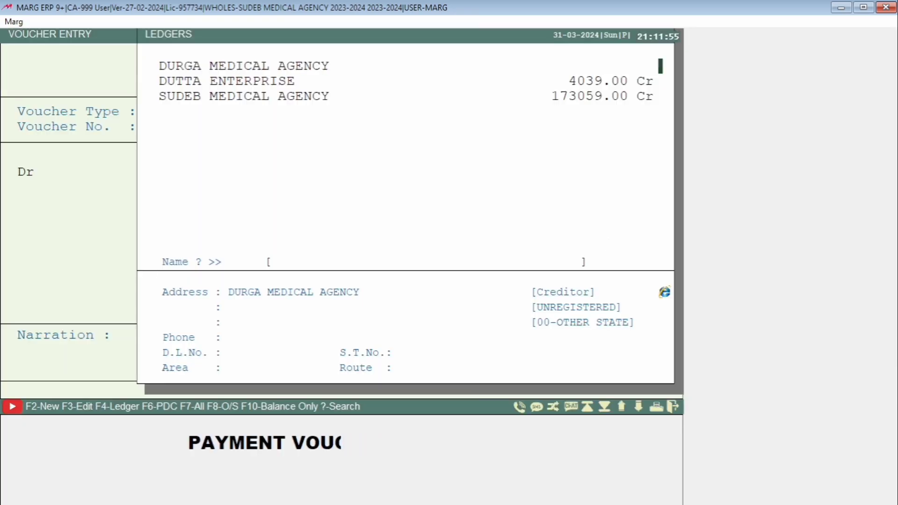
{"action": "key", "text": "Return"}
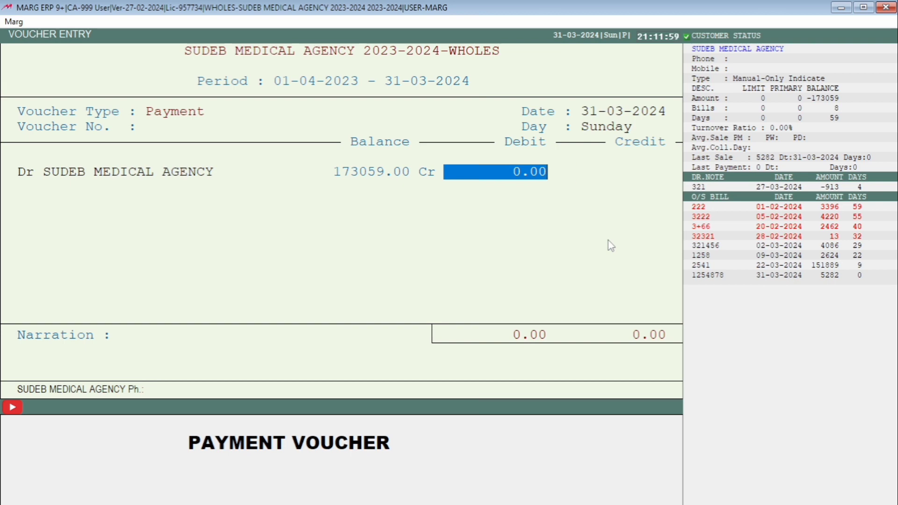
{"action": "type", "text": "1000"}
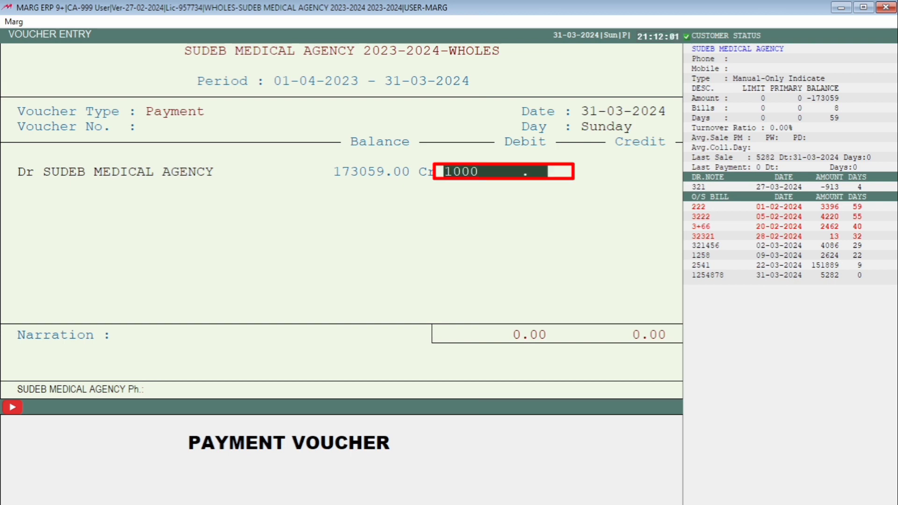
{"action": "type", "text": "0"}
{"action": "key", "text": "Return"}
- Adjust the payment against the pending invoice dated 31-03-24 for its full 5282.00
{"action": "key", "text": "Return"}
{"action": "key", "text": "Down"}
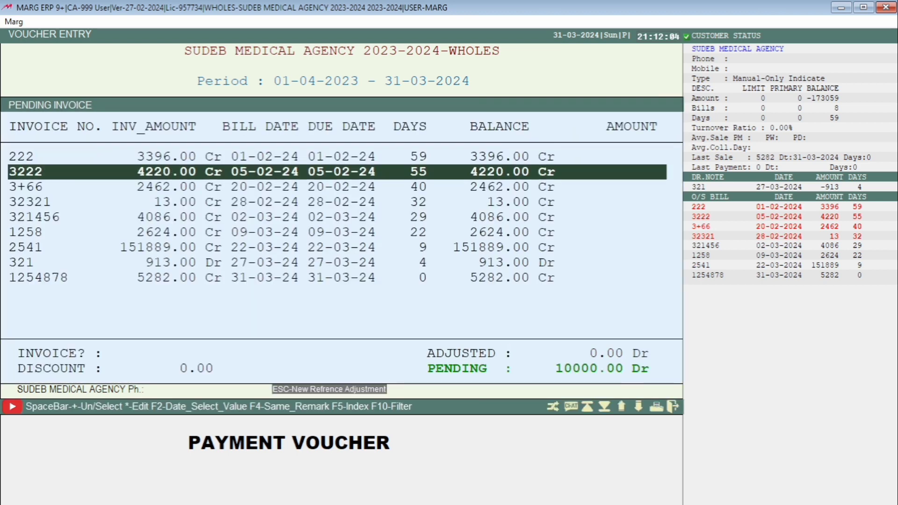
{"action": "key", "text": "End"}
{"action": "key", "text": "Return"}
{"action": "key", "text": "Return"}
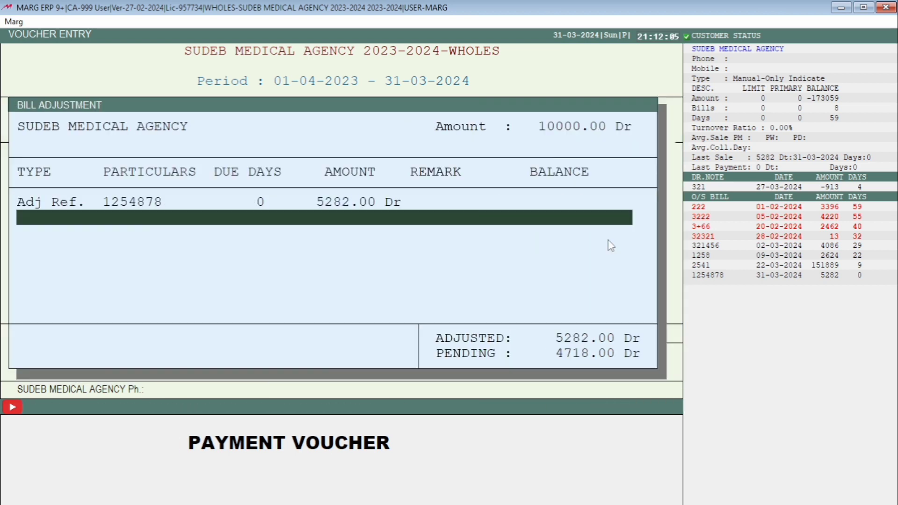
- Allocate the remaining 4718.00 Dr as a new reference with 0 due days
{"action": "key", "text": "Return"}
{"action": "key", "text": "Return"}
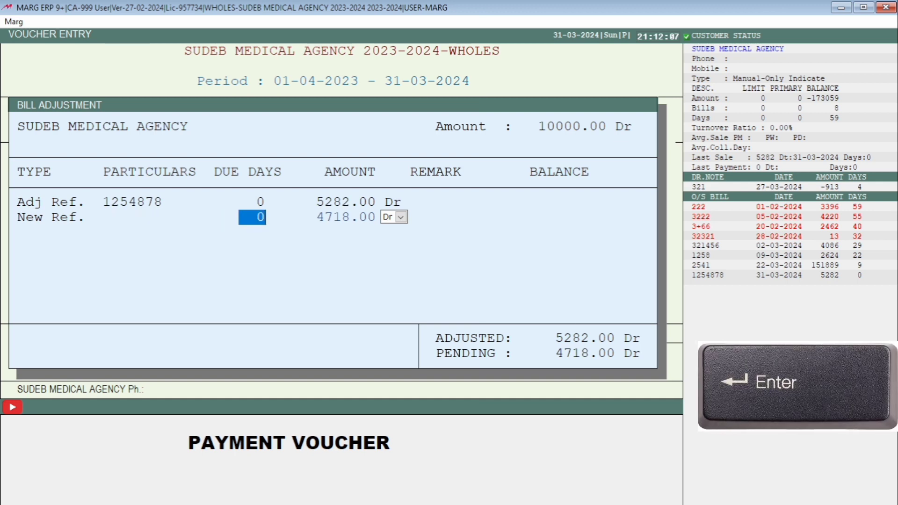
{"action": "key", "text": "Return"}
{"action": "key", "text": "Return"}
{"action": "key", "text": "Return"}
{"action": "key", "text": "Return"}
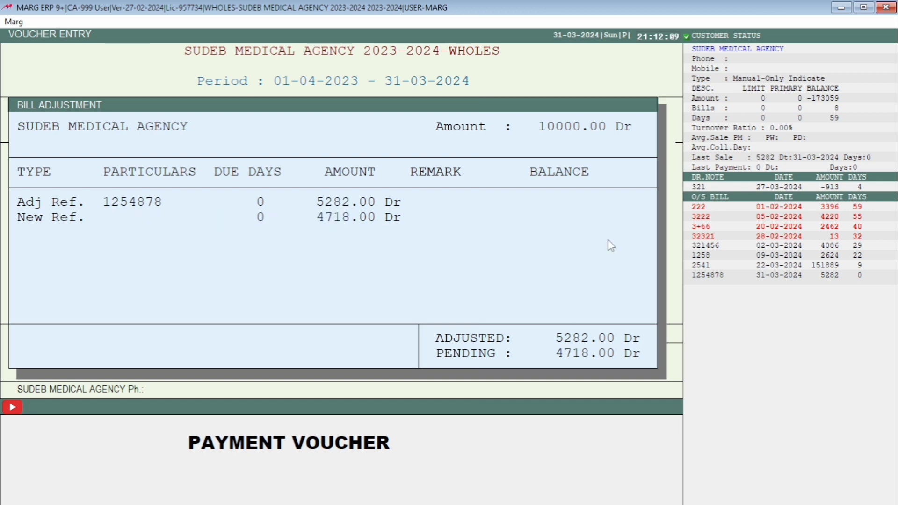
- Credit CASH for the 10000 payment and save the voucher
{"action": "key", "text": "Return"}
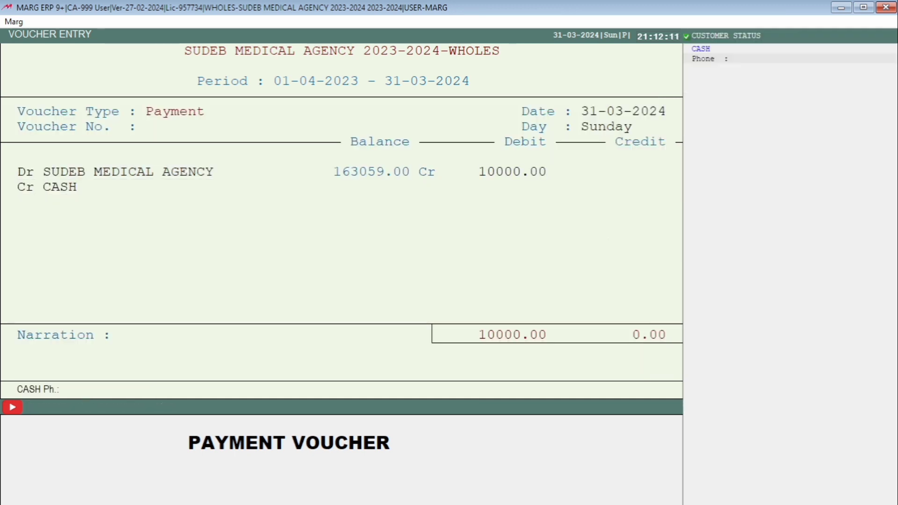
{"action": "key", "text": "Return"}
{"action": "key", "text": "Return"}
{"action": "key", "text": "Return"}
{"action": "key", "text": "Return"}
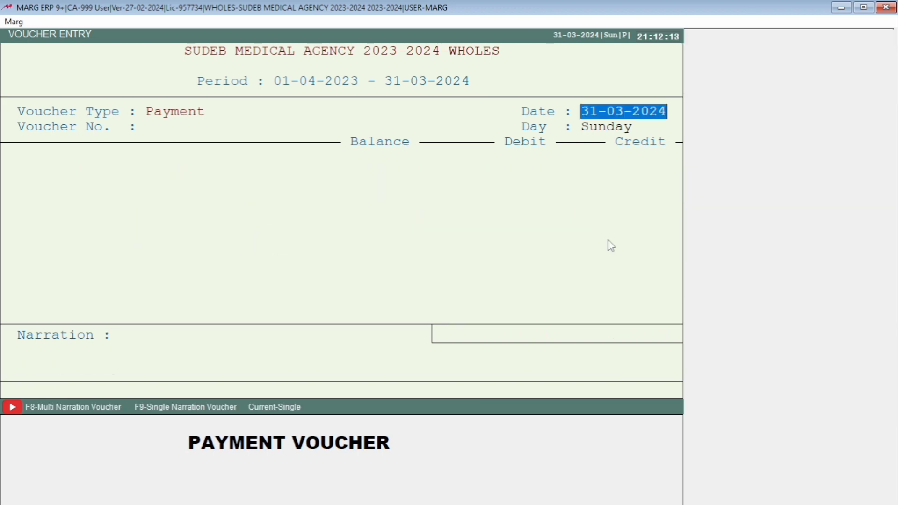
{"action": "key", "text": "Return"}
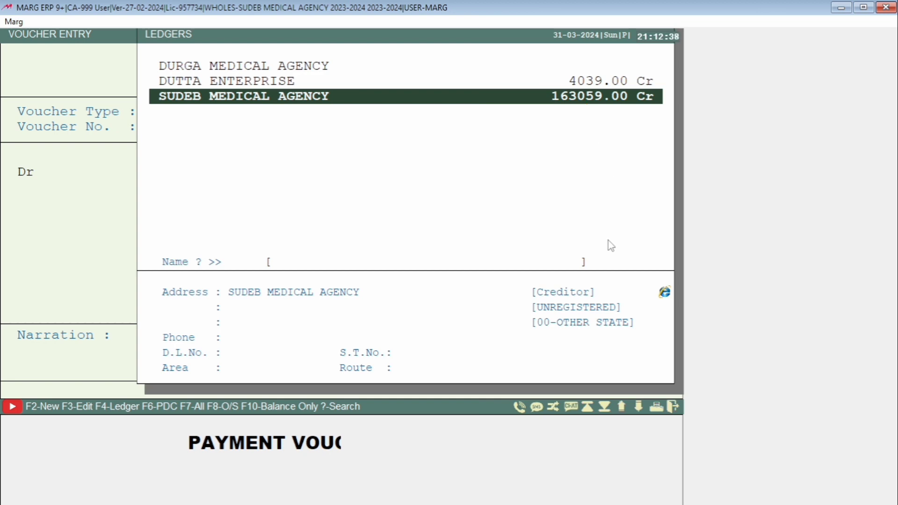
- Close payment voucher entry and open a new sale bill
{"action": "key", "text": "Escape"}
{"action": "key", "text": "Escape"}
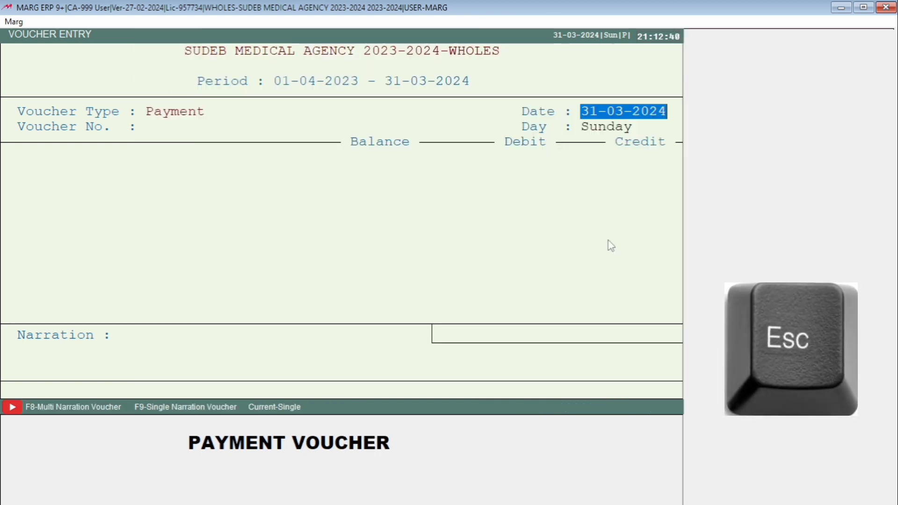
{"action": "key", "text": "alt"}
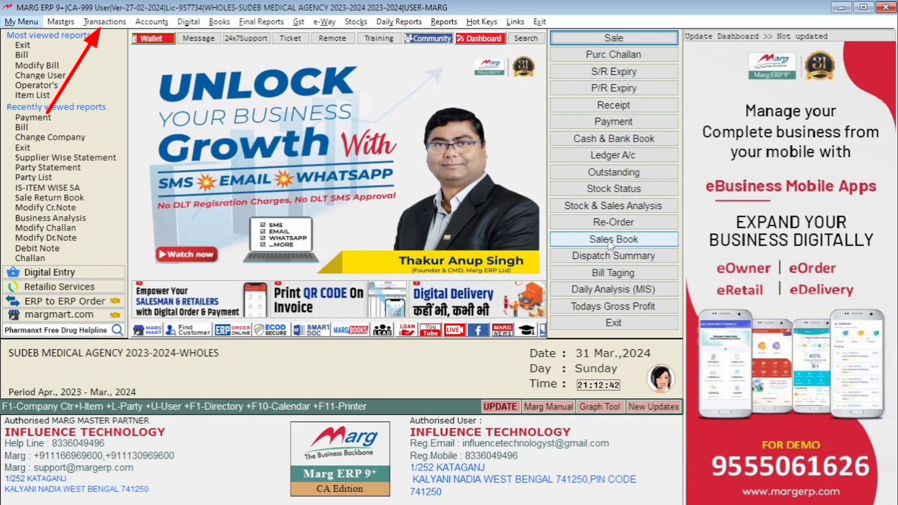
{"action": "key", "text": "Right"}
{"action": "key", "text": "Right"}
{"action": "key", "text": "Down"}
{"action": "key", "text": "Right"}
{"action": "key", "text": "Return"}
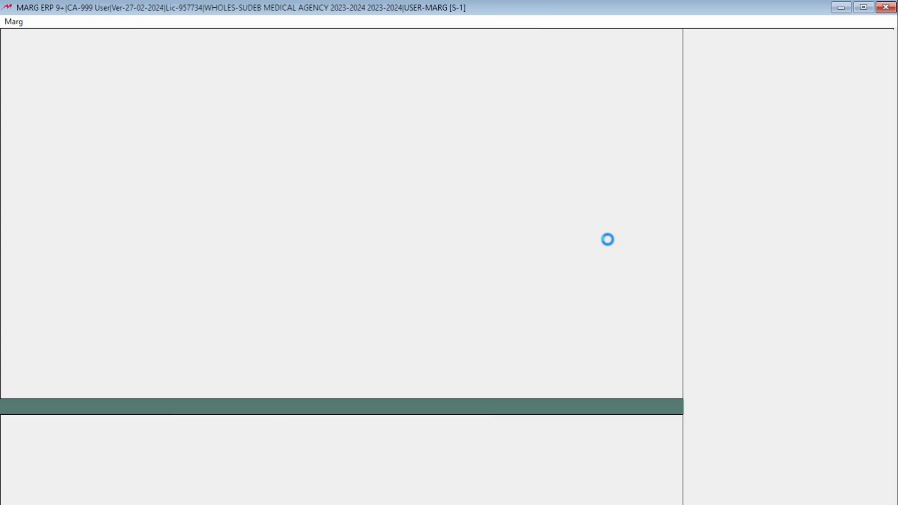
{"action": "key", "text": "Return"}
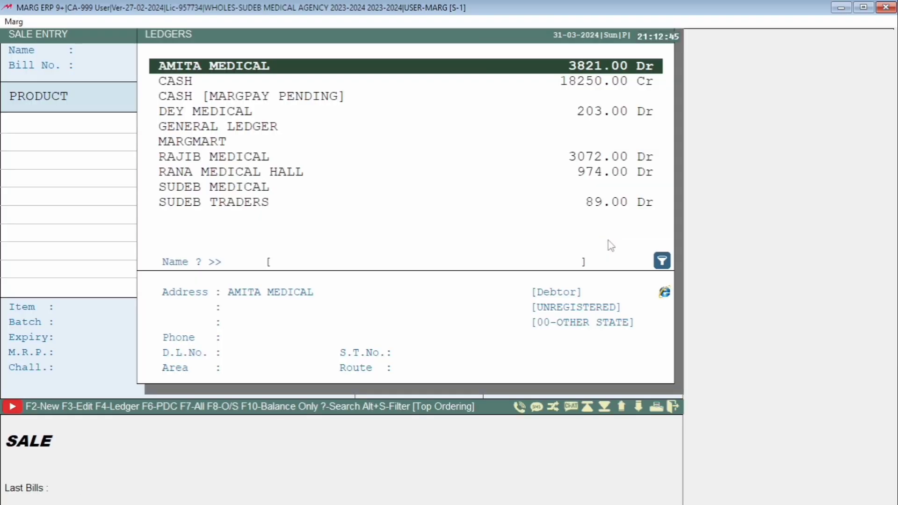
- Make the sale bill out to DEY MEDICAL, accepting the date 31-03-2024 and the LOCAL type
{"action": "key", "text": "Down"}
{"action": "key", "text": "Down"}
{"action": "key", "text": "Down"}
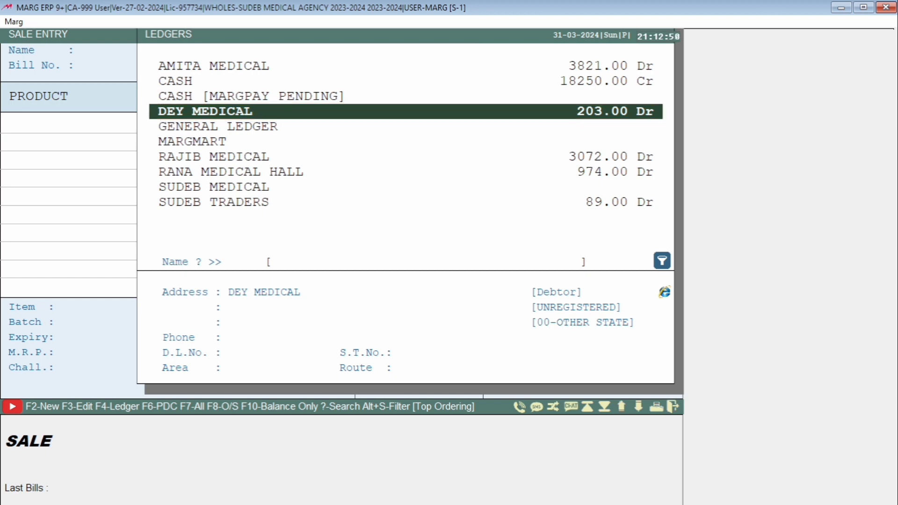
{"action": "key", "text": "Return"}
{"action": "key", "text": "Return"}
{"action": "key", "text": "Return"}
{"action": "key", "text": "Return"}
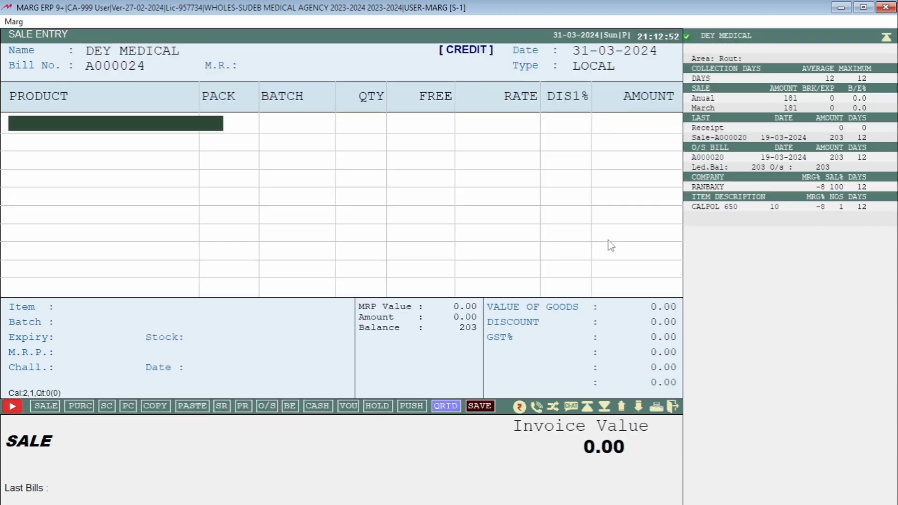
- Add DOLO 300 from batch 36478 to the bill with quantity 25, rate 35.00 and discount 0
{"action": "key", "text": "Down"}
{"action": "key", "text": "Return"}
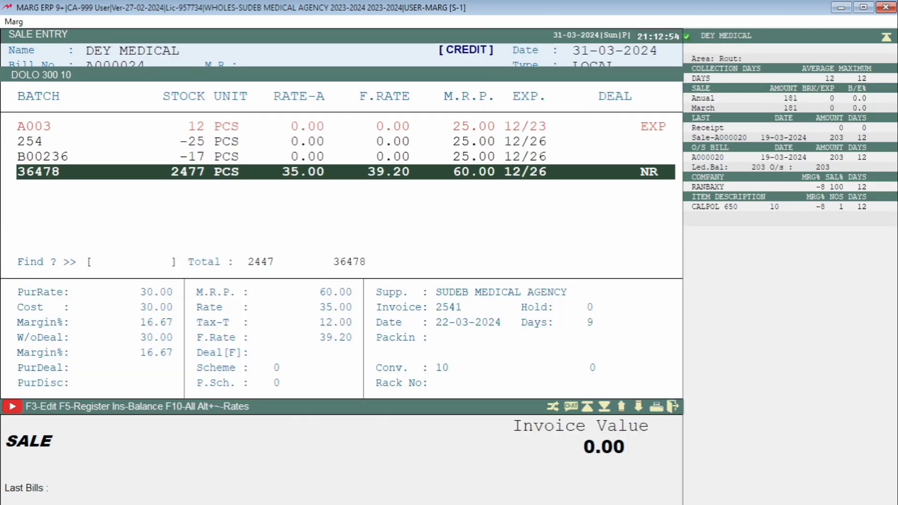
{"action": "key", "text": "Return"}
{"action": "type", "text": "25"}
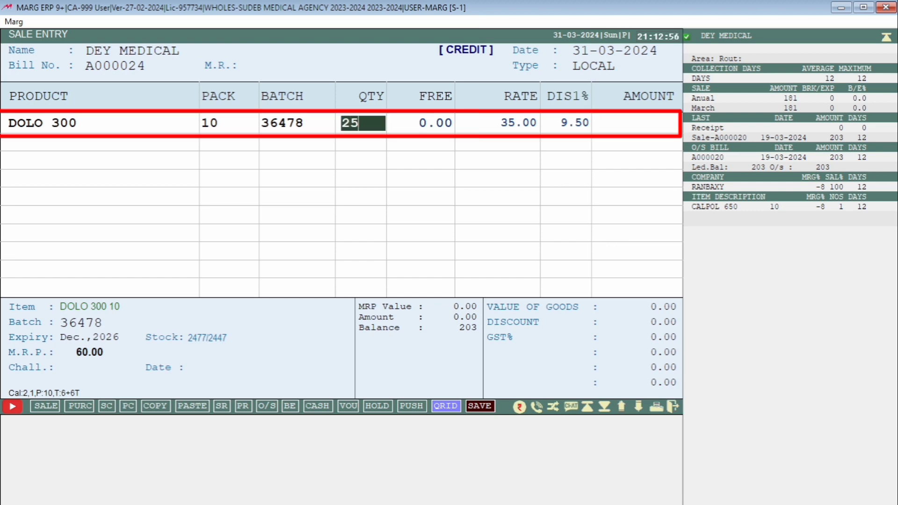
{"action": "key", "text": "Return"}
{"action": "key", "text": "Return"}
{"action": "key", "text": "Return"}
{"action": "type", "text": "0"}
{"action": "key", "text": "Return"}
{"action": "key", "text": "Return"}
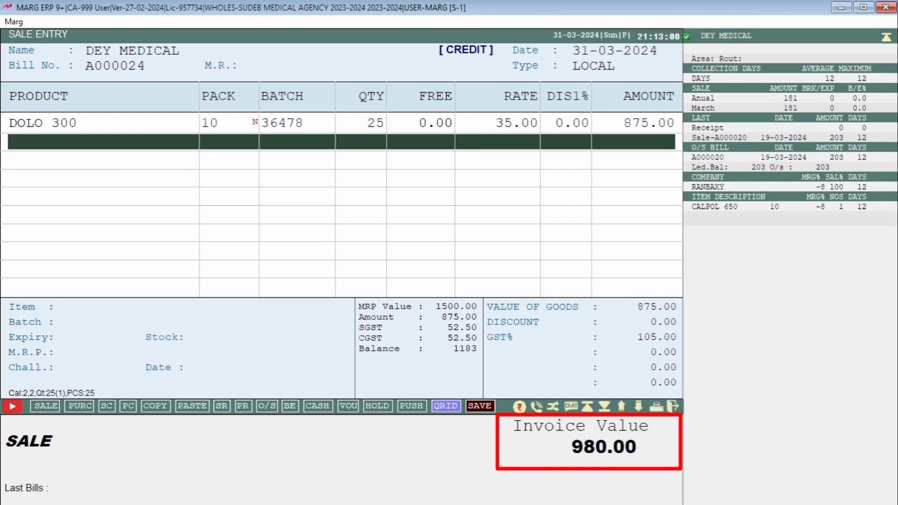
- Save the DEY MEDICAL sale bill and leave sale entry
{"action": "key", "text": "End"}
{"action": "key", "text": "Escape"}
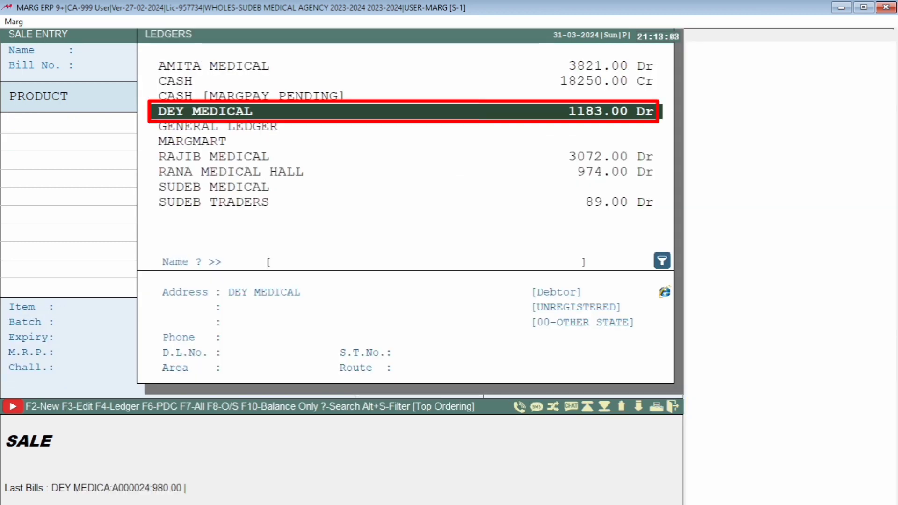
{"action": "key", "text": "Escape"}
{"action": "key", "text": "Escape"}
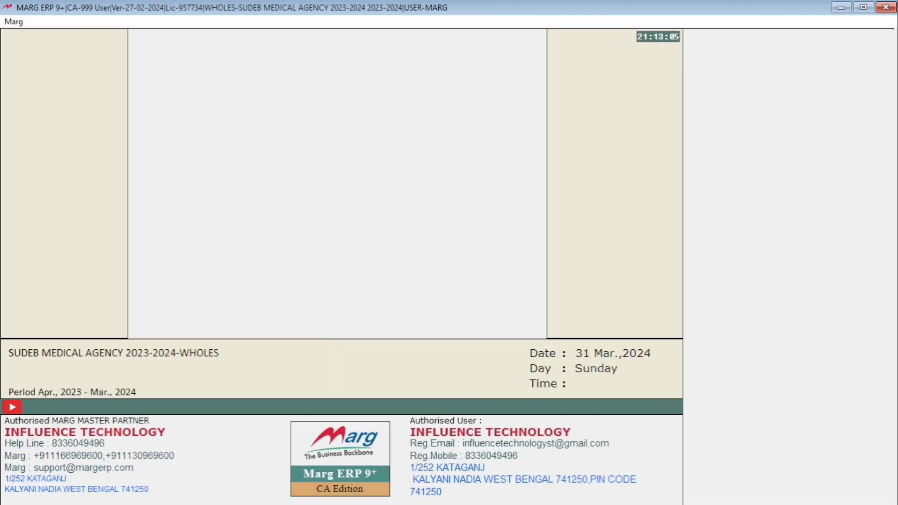
- Open a new receipt voucher dated 31-03-2024
{"action": "key", "text": "Right"}
{"action": "key", "text": "Right"}
{"action": "key", "text": "alt"}
{"action": "key", "text": "Right"}
{"action": "key", "text": "Right"}
{"action": "key", "text": "Right"}
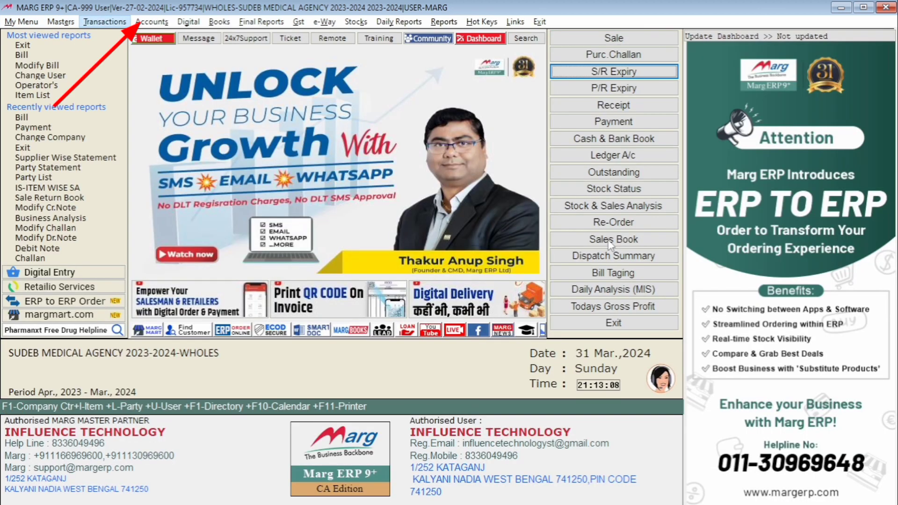
{"action": "key", "text": "Down"}
{"action": "key", "text": "Right"}
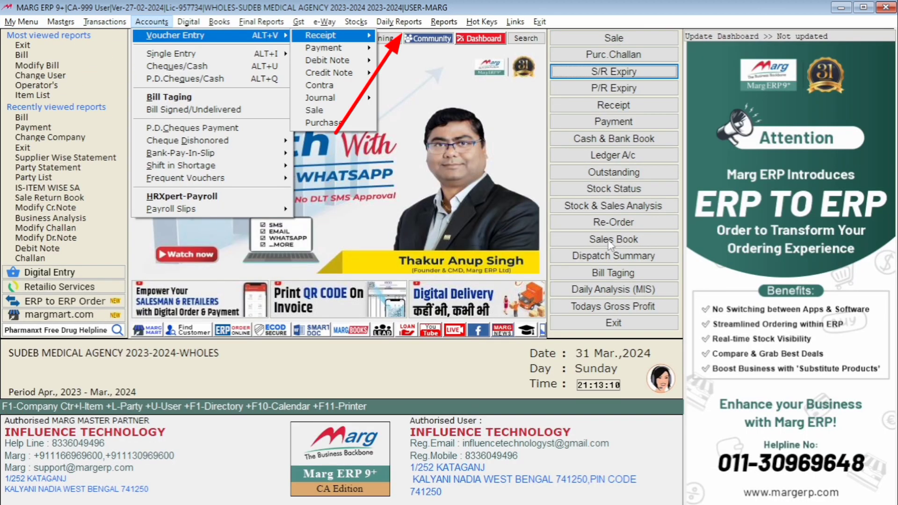
{"action": "key", "text": "Right"}
{"action": "key", "text": "Return"}
{"action": "key", "text": "Return"}
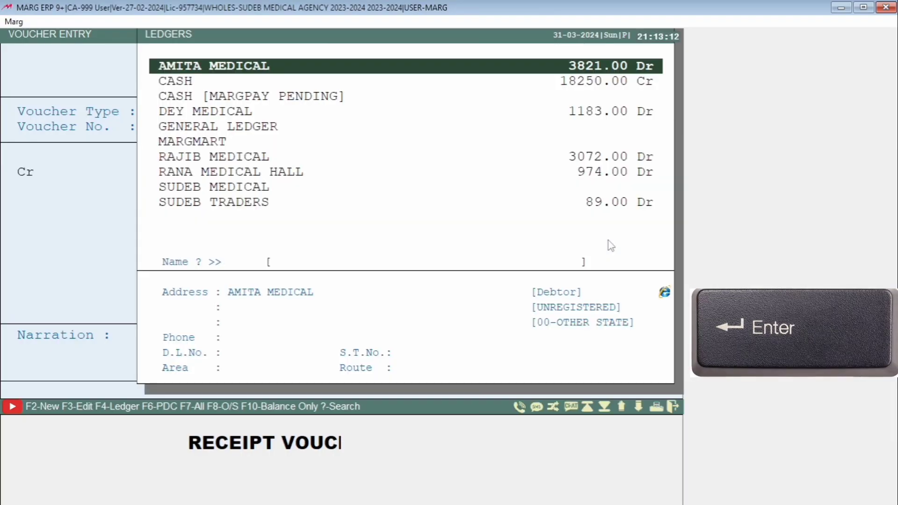
- Credit DEY MEDICAL with 1000 in the receipt voucher
{"action": "key", "text": "Down"}
{"action": "key", "text": "Down"}
{"action": "key", "text": "Down"}
{"action": "key", "text": "Return"}
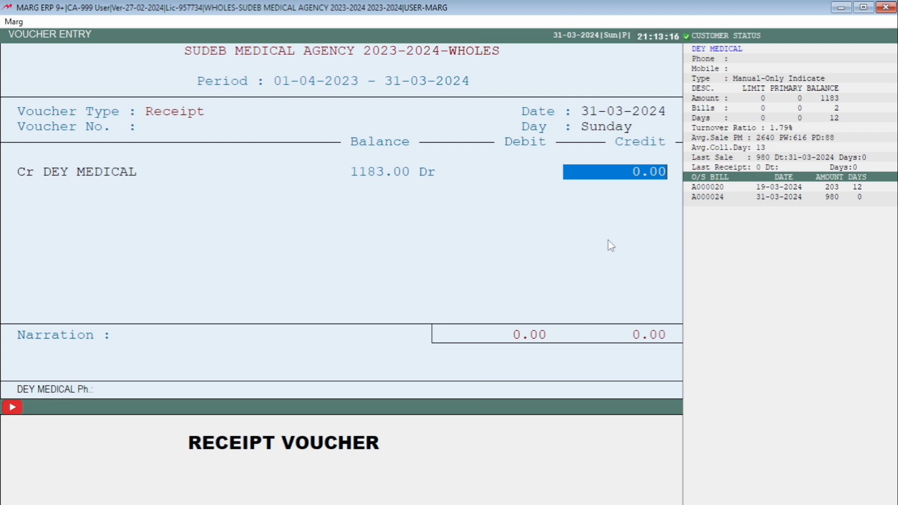
{"action": "type", "text": "1000"}
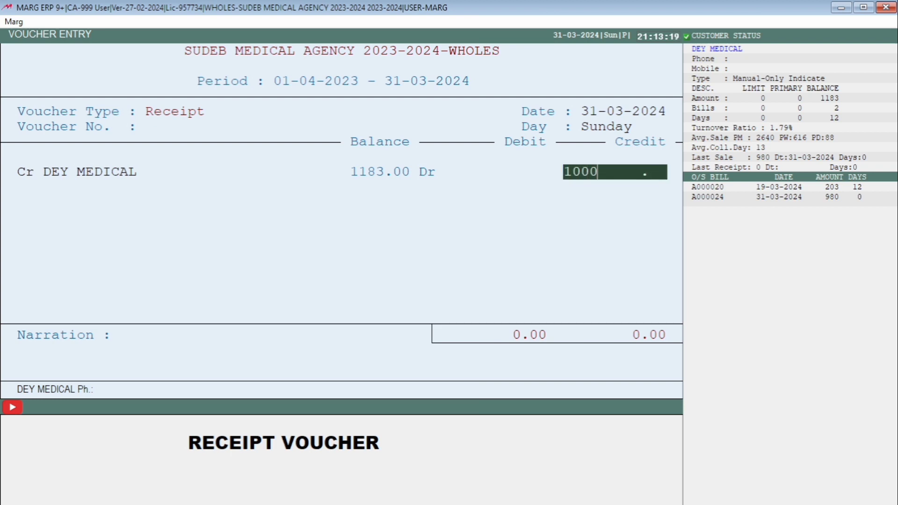
{"action": "key", "text": "Return"}
{"action": "key", "text": "Return"}
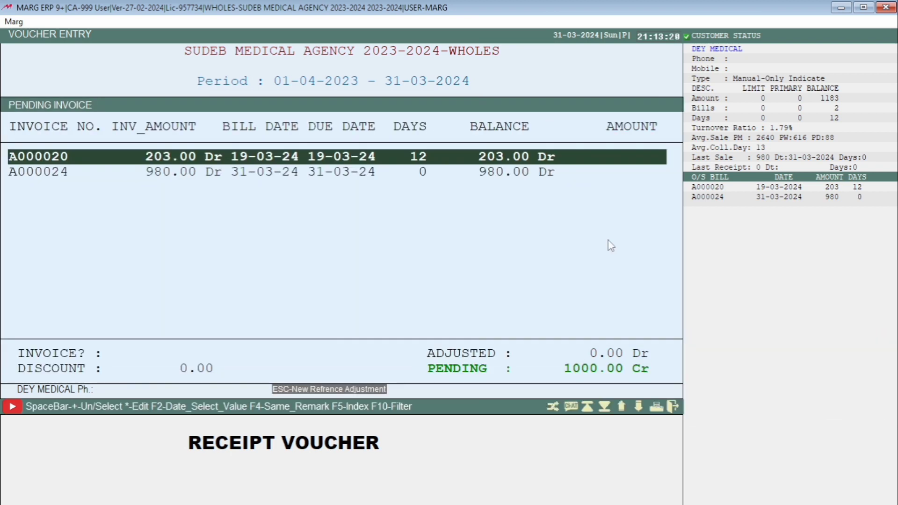
- Adjust the receipt against invoice A000020 for 203.00 and apply the remaining 797.00 to invoice A000024
{"action": "key", "text": "Return"}
{"action": "key", "text": "Return"}
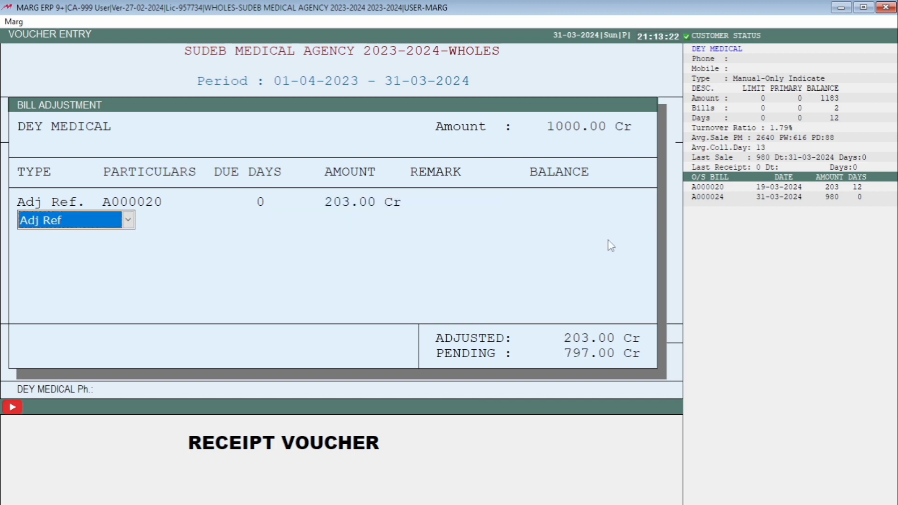
{"action": "key", "text": "Return"}
{"action": "key", "text": "Return"}
{"action": "key", "text": "Return"}
{"action": "key", "text": "Return"}
{"action": "key", "text": "Return"}
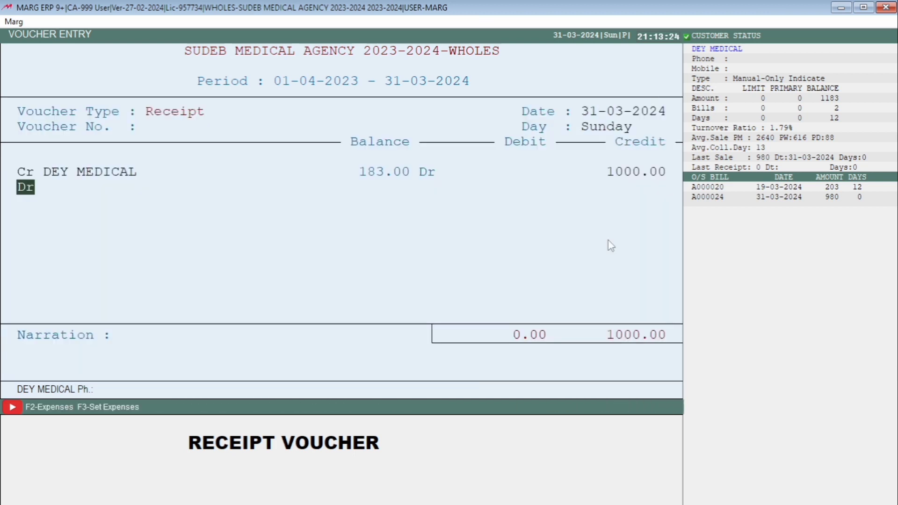
- Debit CASH for the 1000 receipt, save the voucher and leave receipt entry
{"action": "key", "text": "Return"}
{"action": "key", "text": "Return"}
{"action": "key", "text": "Return"}
{"action": "key", "text": "Return"}
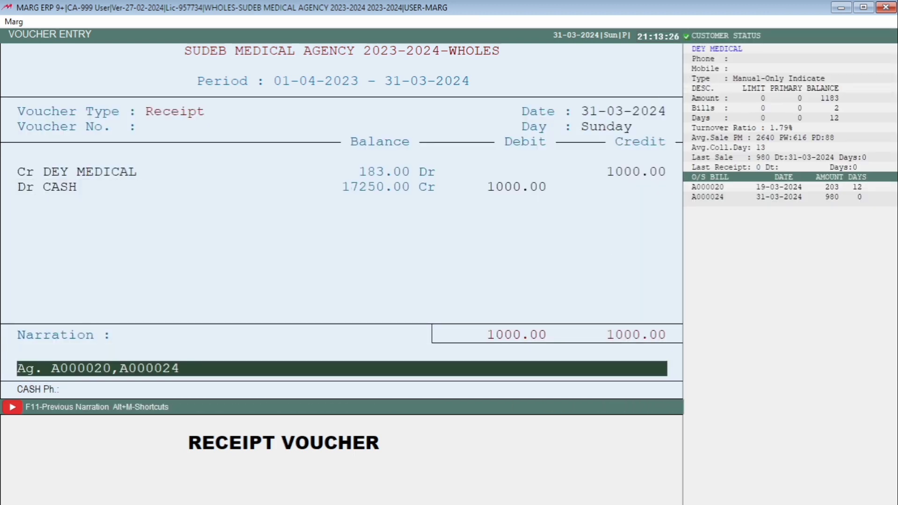
{"action": "key", "text": "Return"}
{"action": "key", "text": "Return"}
{"action": "key", "text": "Return"}
{"action": "key", "text": "Return"}
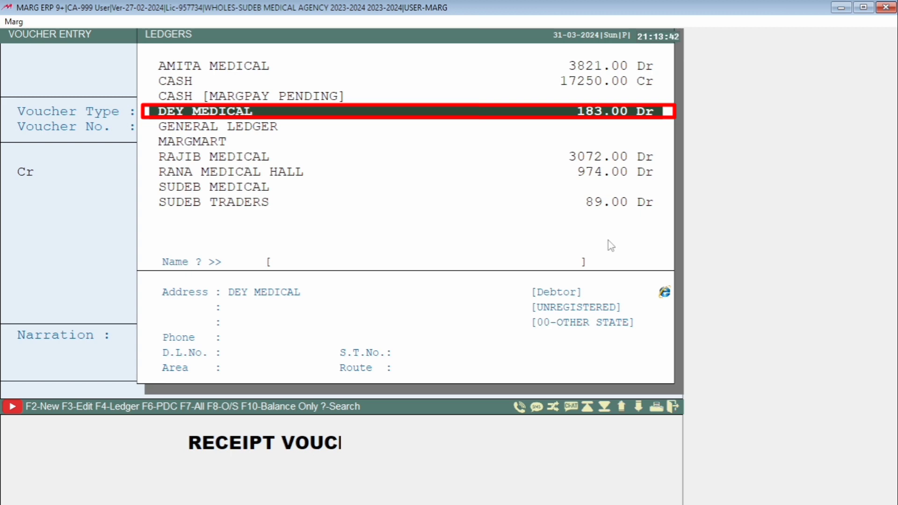
{"action": "key", "text": "Escape"}
{"action": "key", "text": "Escape"}
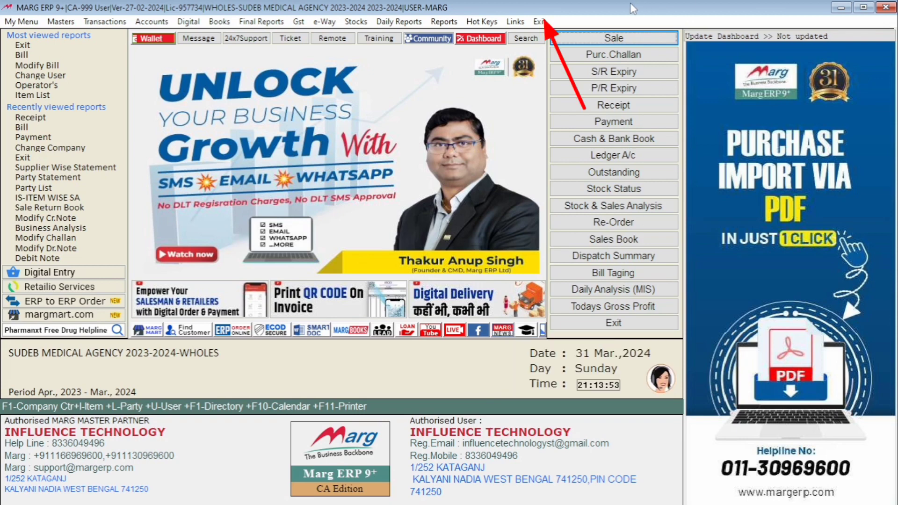
- Exit the current company and reopen SUDEB MEDICAL AGENCY in the 2024-2025 year
{"action": "left_click", "coordinate": [539, 21]}
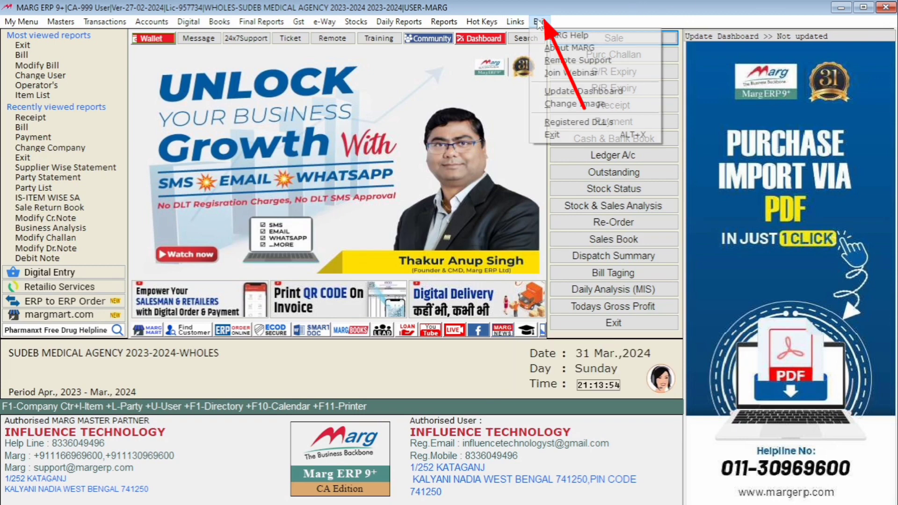
{"action": "left_click", "coordinate": [553, 135]}
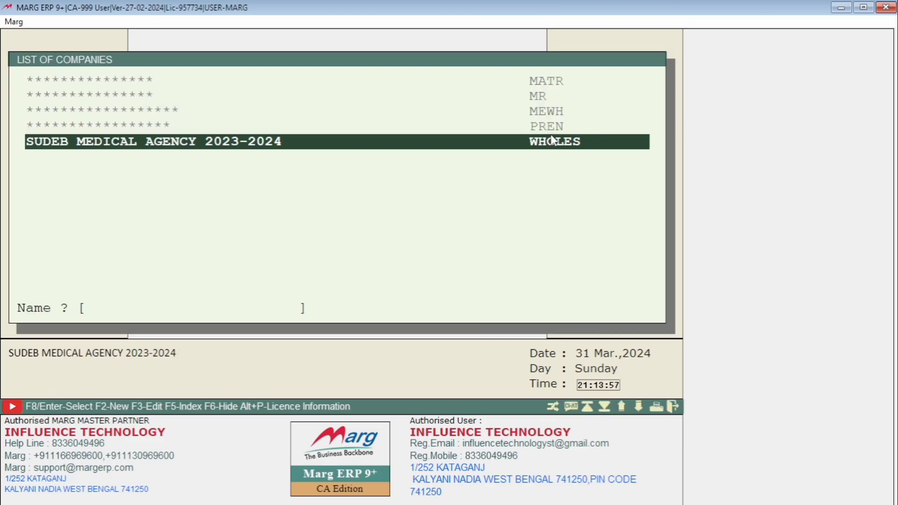
{"action": "key", "text": "Return"}
{"action": "key", "text": "Return"}
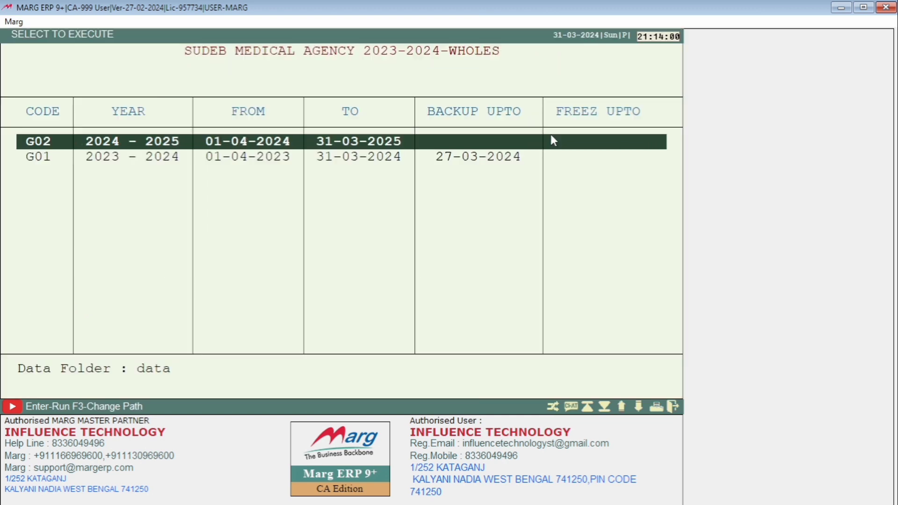
{"action": "key", "text": "Return"}
- Reselect the G02 year starting 01-04-2024 through Change Company and agree to carry balances from last year
{"action": "key", "text": "F1"}
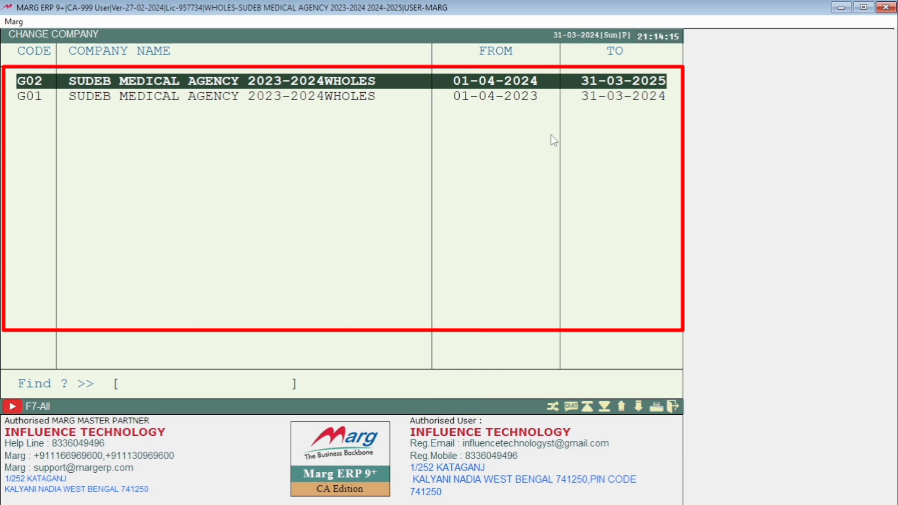
{"action": "key", "text": "Return"}
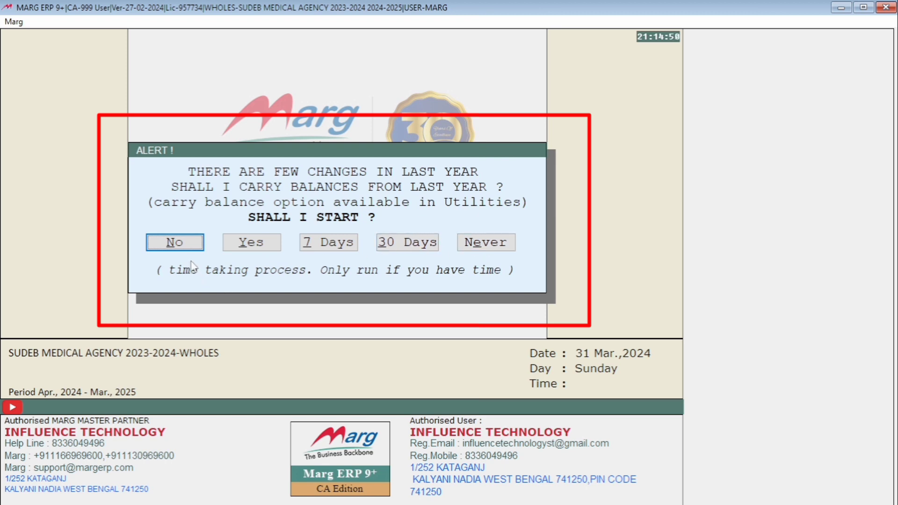
{"action": "left_click", "coordinate": [253, 245]}
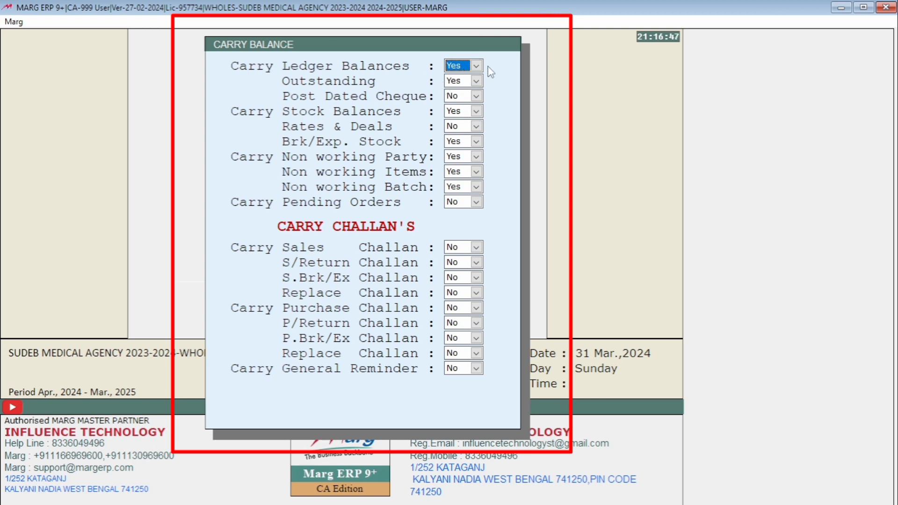
- Choose to carry ledger balances, outstanding, stock balances and Brk/Exp. stock, with post-dated cheques and rates & deals set to No
{"action": "key", "text": "Return"}
{"action": "key", "text": "Return"}
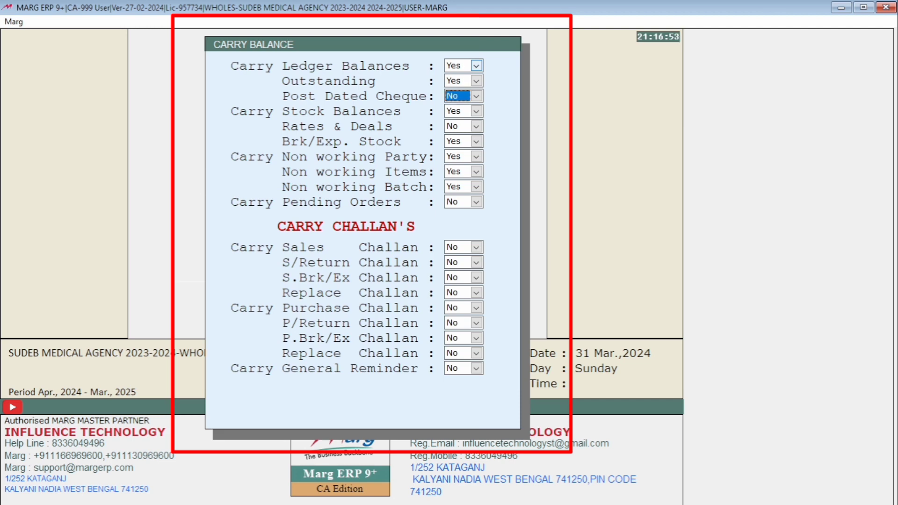
{"action": "key", "text": "Return"}
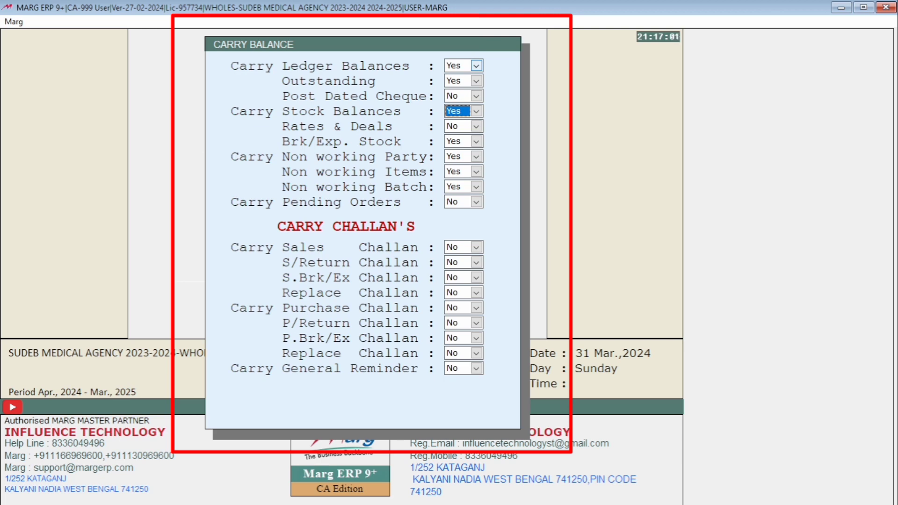
{"action": "key", "text": "Return"}
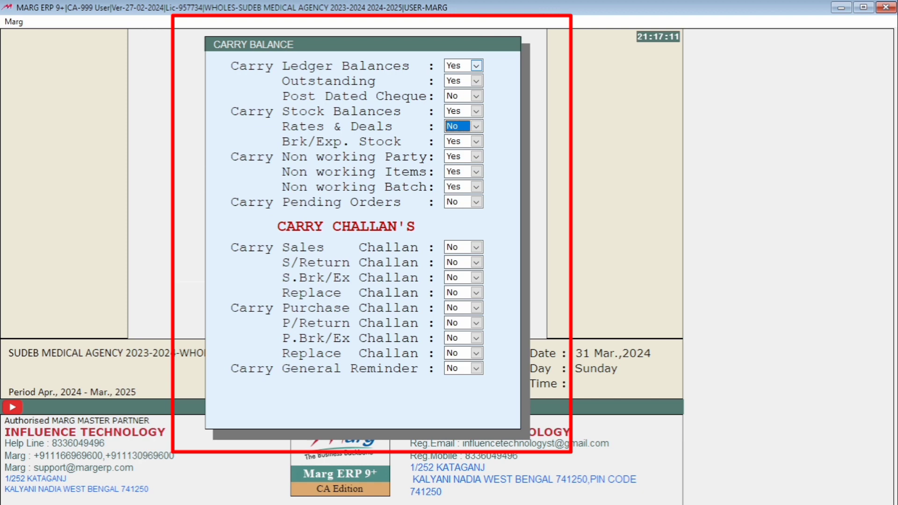
{"action": "key", "text": "Return"}
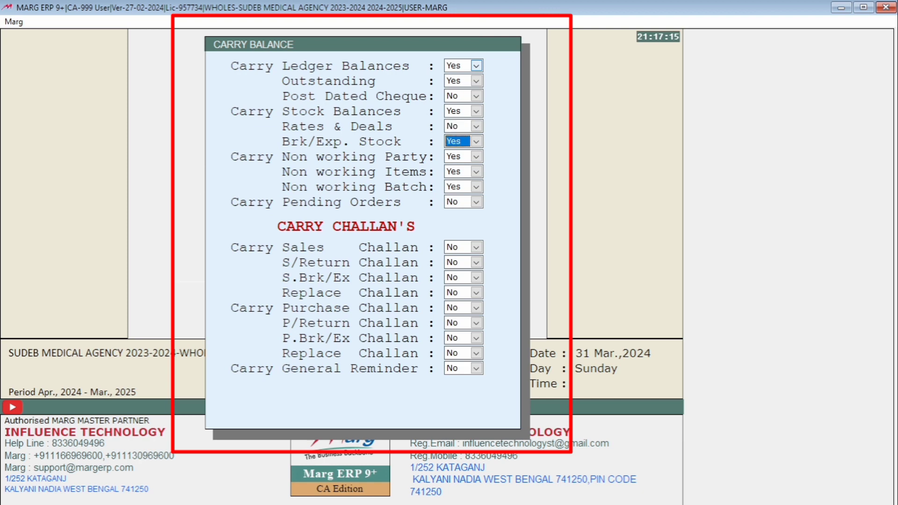
{"action": "key", "text": "Return"}
- Keep non-working parties, items and batches set to Yes and pending orders set to No for the carry-over
{"action": "key", "text": "Return"}
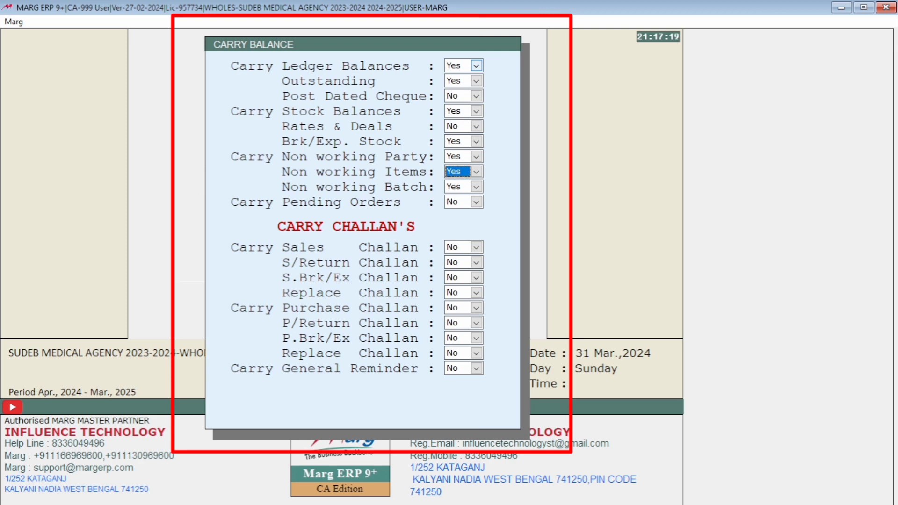
{"action": "key", "text": "Return"}
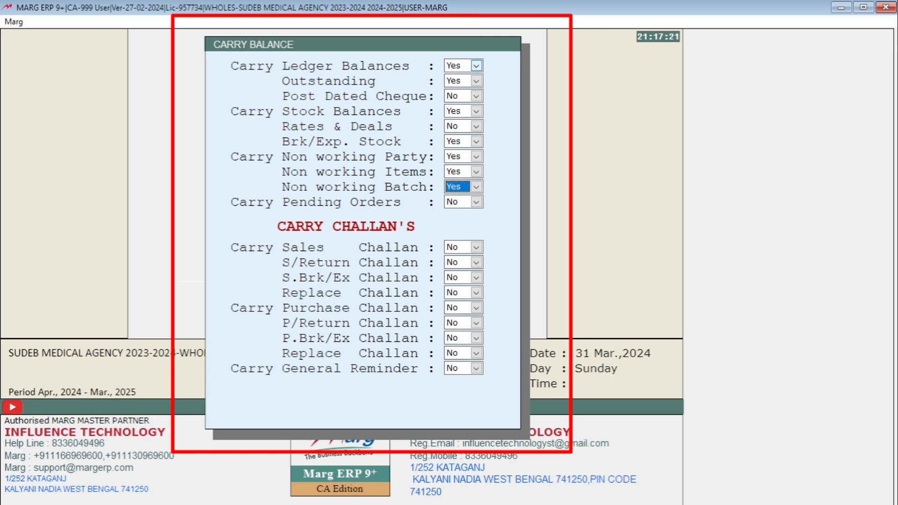
{"action": "key", "text": "Return"}
{"action": "key", "text": "Return"}
{"action": "key", "text": "Return"}
{"action": "key", "text": "Return"}
{"action": "key", "text": "Return"}
{"action": "key", "text": "Return"}
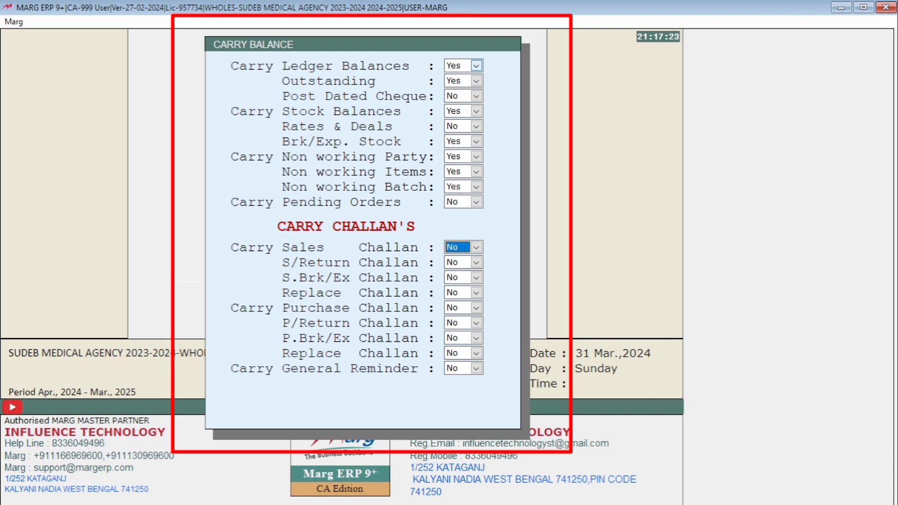
- Leave all challans and the general reminder at No, start carrying from last year, and dismiss the Stock & Sales promotion
{"action": "key", "text": "Return"}
{"action": "key", "text": "Return"}
{"action": "key", "text": "Return"}
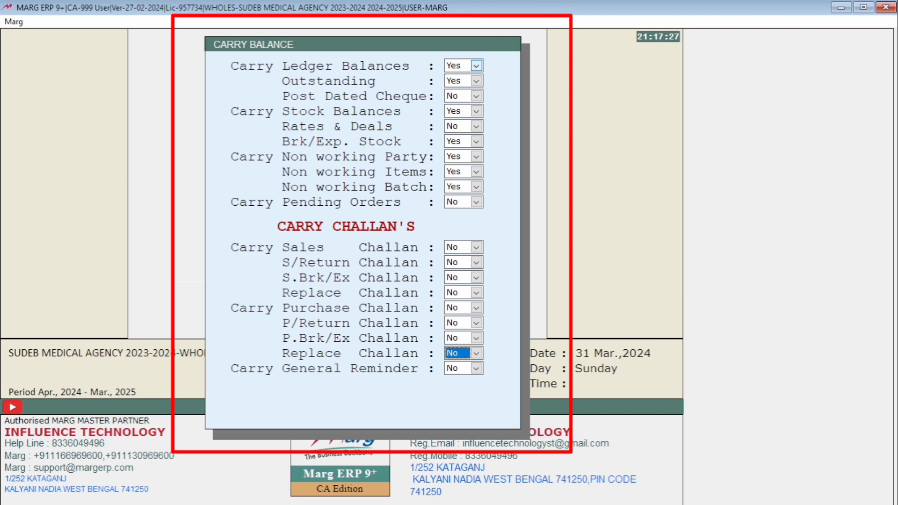
{"action": "key", "text": "Return"}
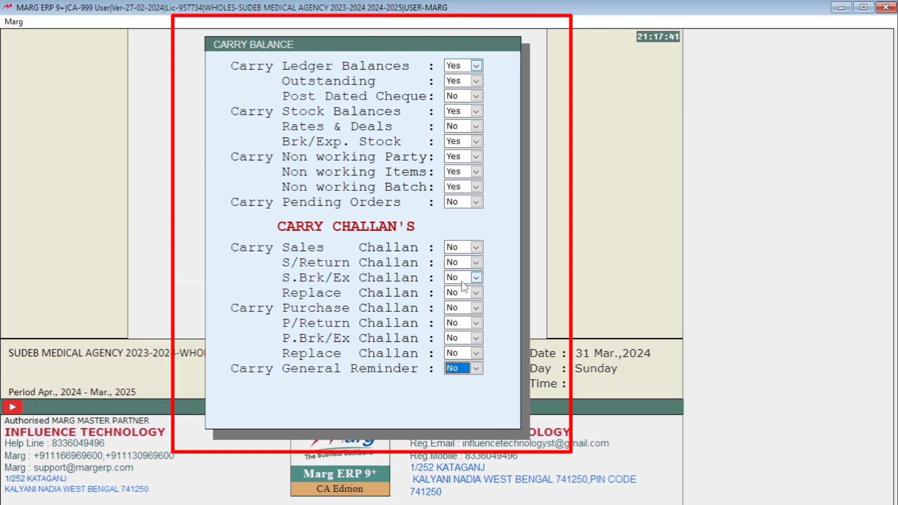
{"action": "key", "text": "Return"}
{"action": "key", "text": "Right"}
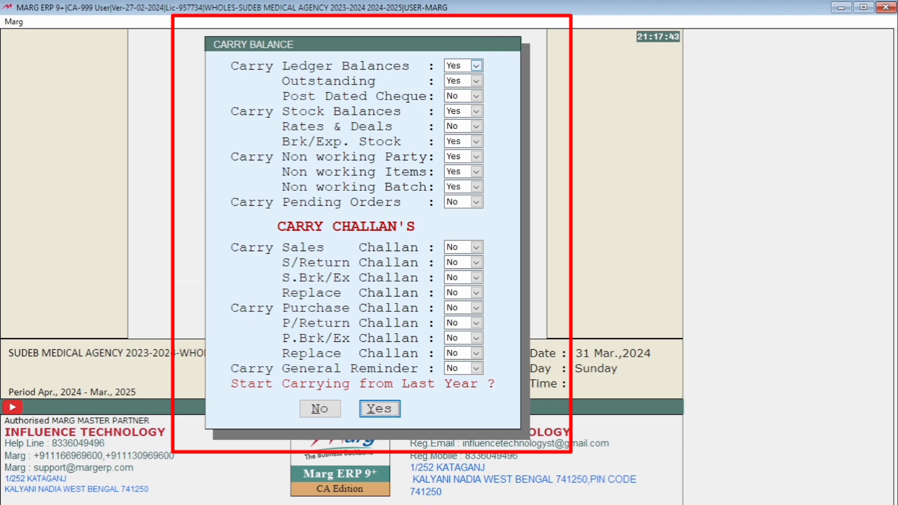
{"action": "key", "text": "Return"}
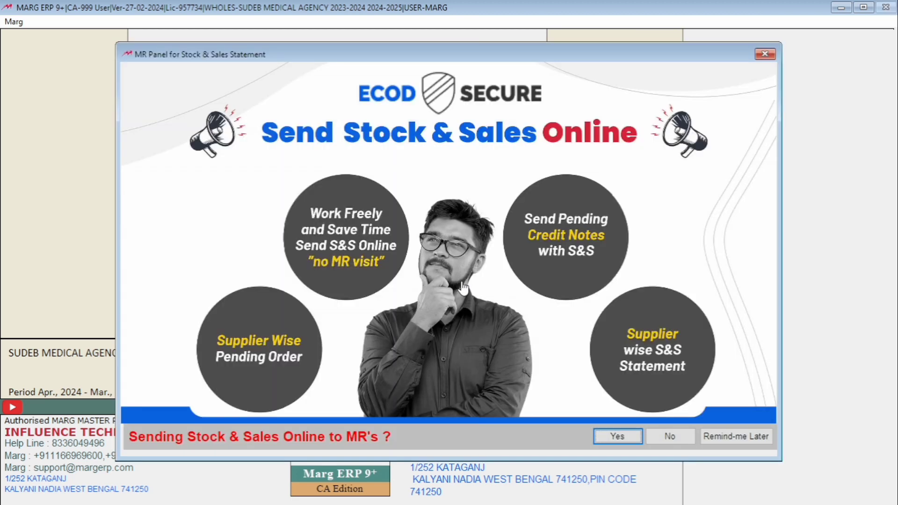
{"action": "key", "text": "Escape"}
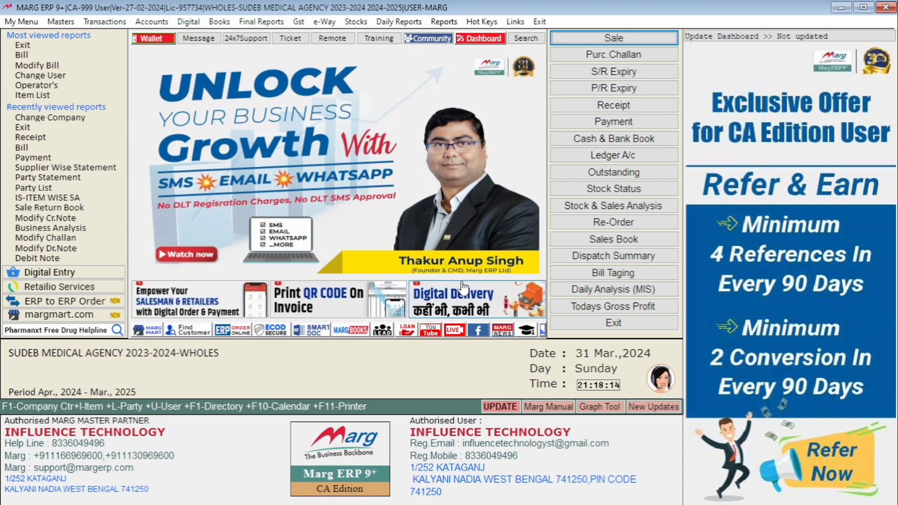
- Start a new sale bill dated 01-04-2024 and bring up its party ledger list
{"action": "key", "text": "alt"}
{"action": "key", "text": "Right"}
{"action": "key", "text": "Right"}
{"action": "key", "text": "Down"}
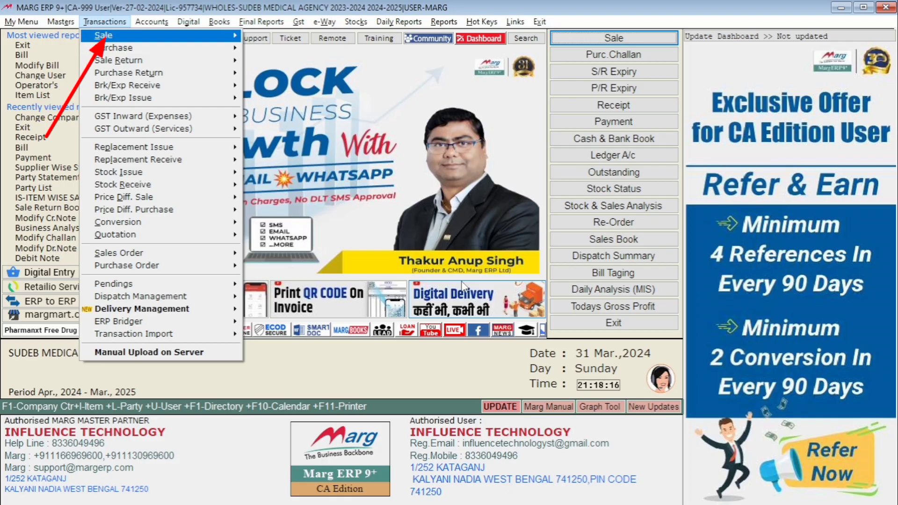
{"action": "key", "text": "Return"}
{"action": "key", "text": "Return"}
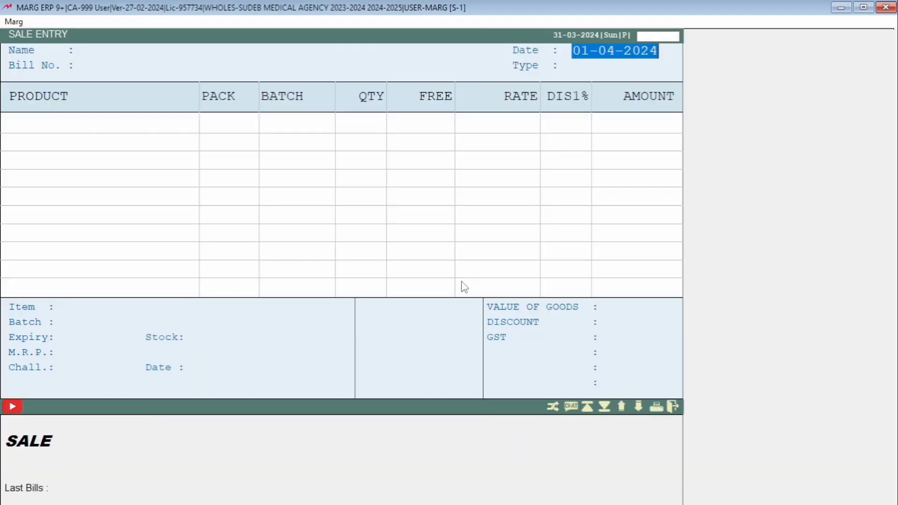
{"action": "key", "text": "Return"}
{"action": "key", "text": "Left"}
{"action": "key", "text": "Return"}
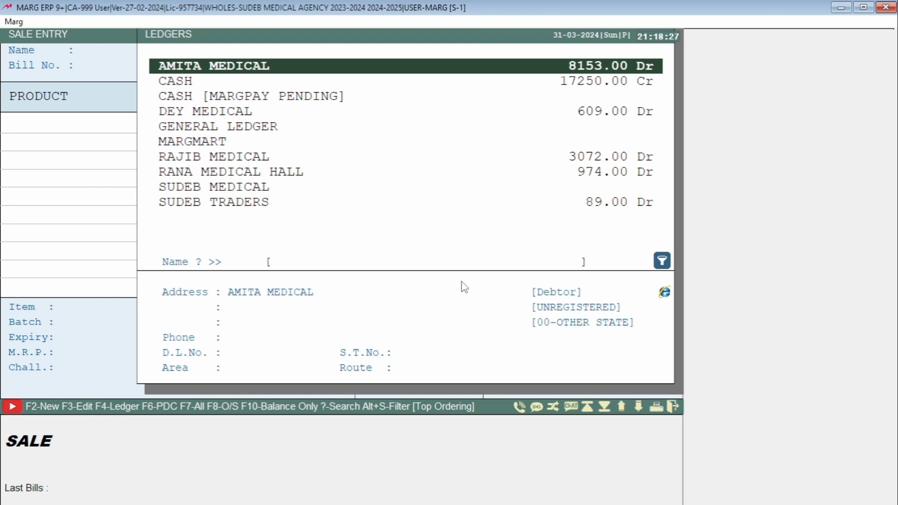
- Open the ledger of DEY MEDICAL from the party list for the period 01-04-2024 to 01-04-2024
{"action": "key", "text": "Down"}
{"action": "key", "text": "Down"}
{"action": "key", "text": "Down"}
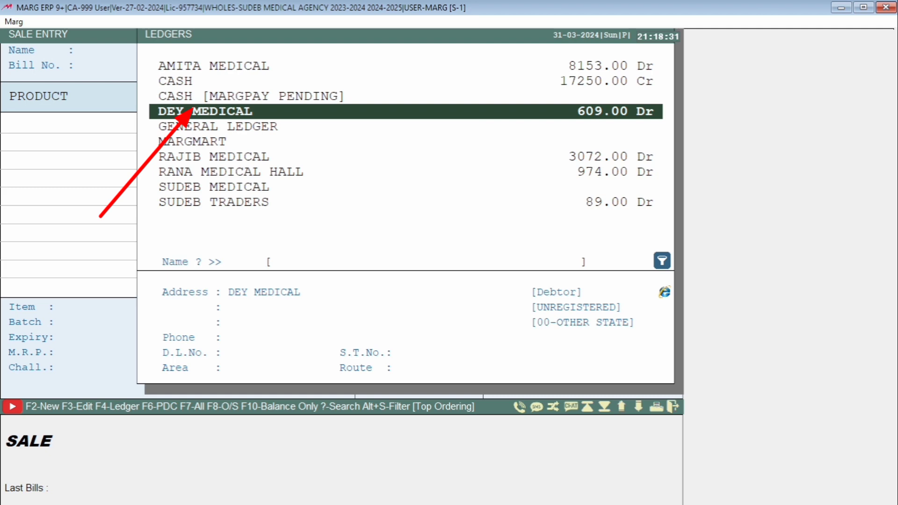
{"action": "key", "text": "F4"}
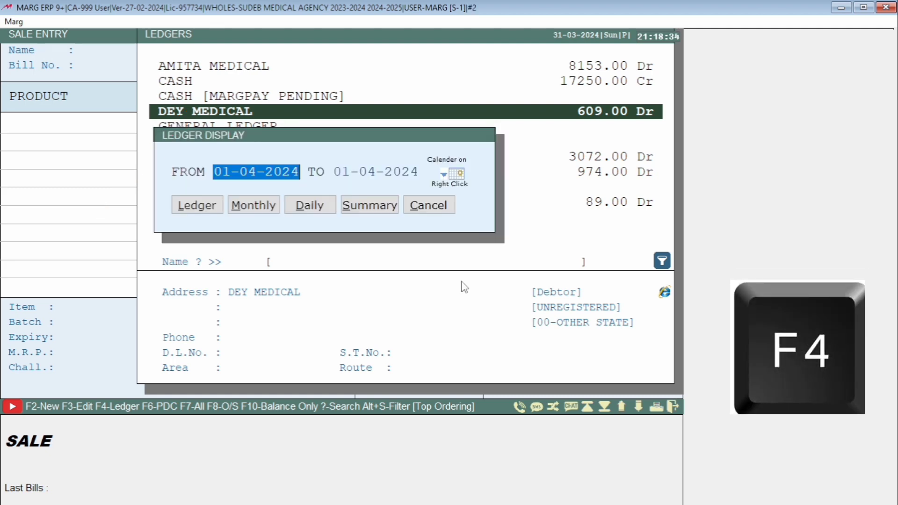
{"action": "key", "text": "Return"}
{"action": "key", "text": "Return"}
{"action": "key", "text": "Return"}
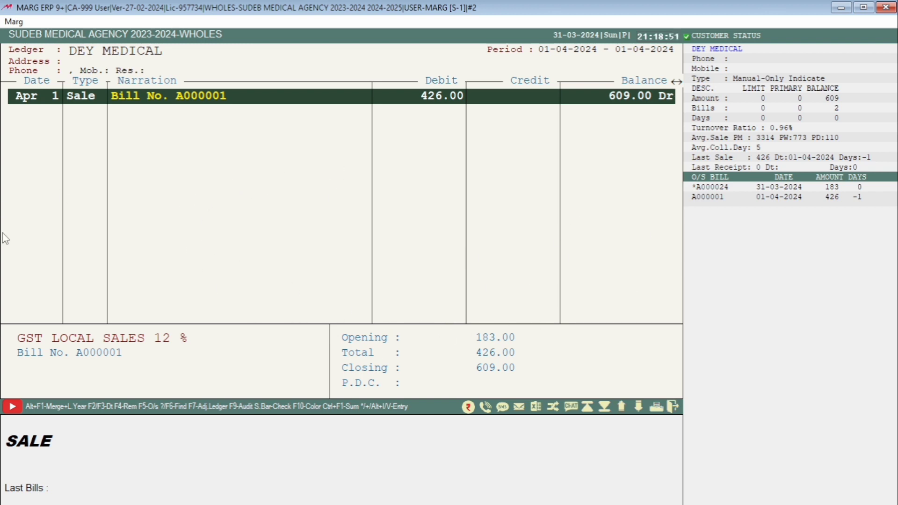
{"action": "key", "text": "F4"}
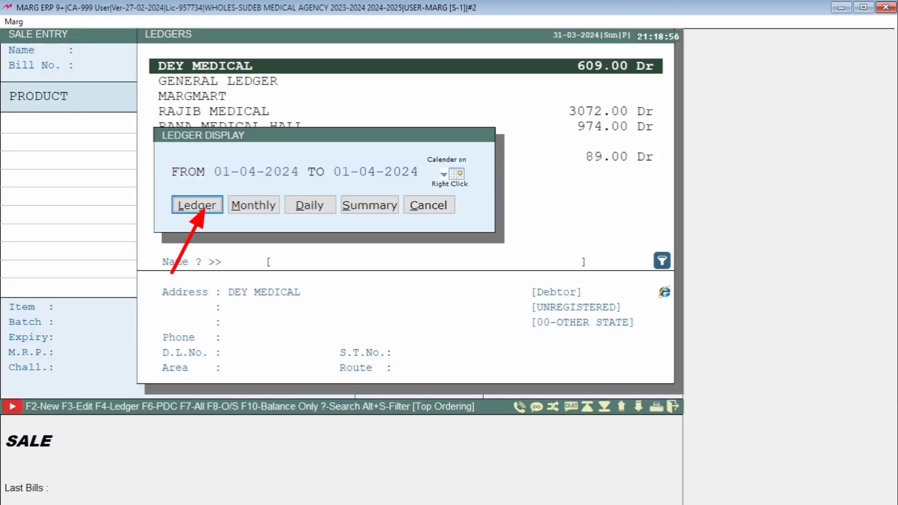
{"action": "key", "text": "Return"}
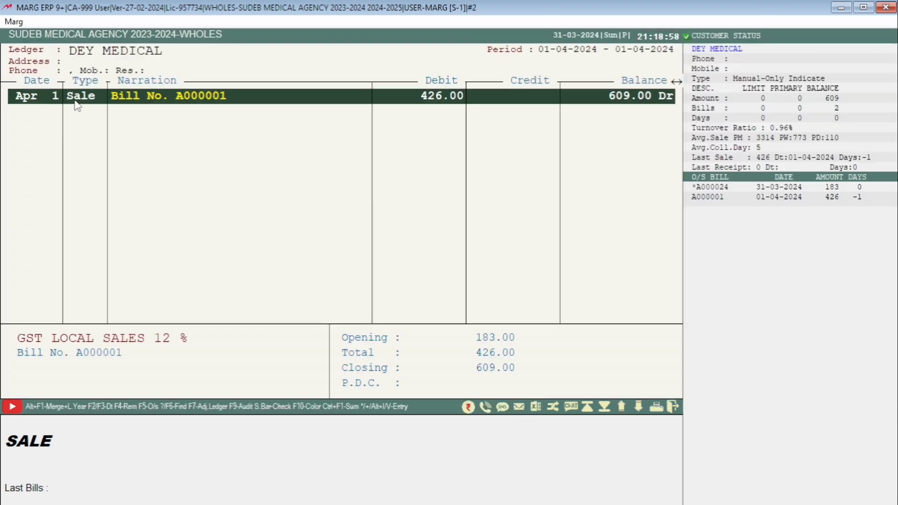
- Merge last year's entries into the DEY MEDICAL ledger, leaving challans and merge companies at No
{"action": "key", "text": "alt+F1"}
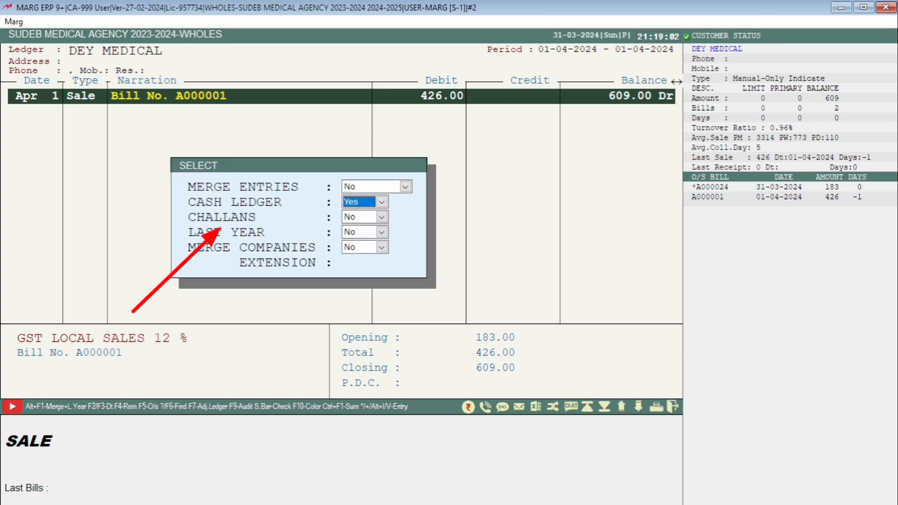
{"action": "key", "text": "Return"}
{"action": "key", "text": "Return"}
{"action": "key", "text": "y"}
{"action": "key", "text": "Return"}
{"action": "key", "text": "Return"}
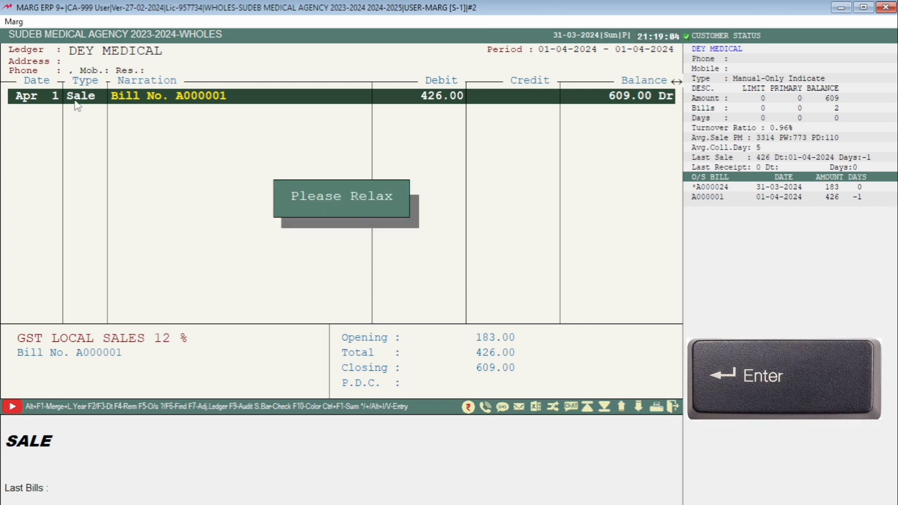
{"action": "key", "text": "Return"}
{"action": "key", "text": "Return"}
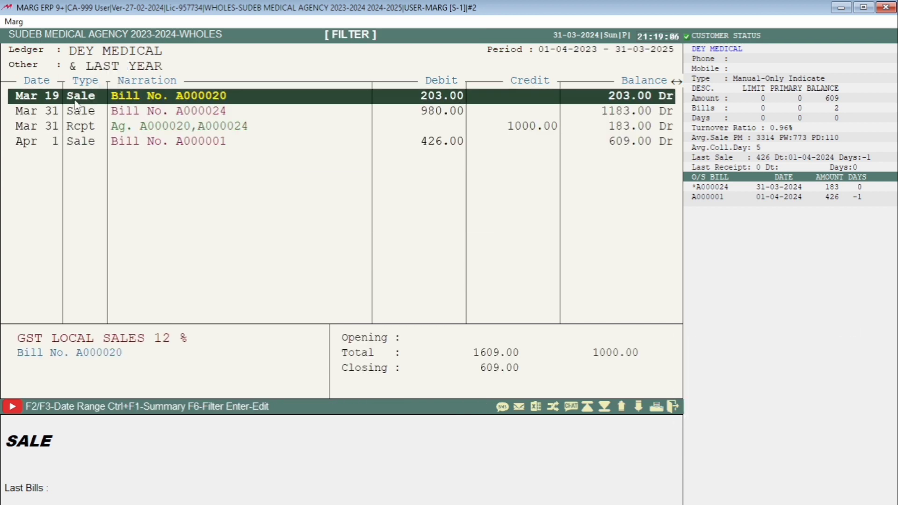
- Examine DEY MEDICAL's sale bills and March 31 receipt across both years, and leave the ledger and sale entry
{"action": "key", "text": "Down"}
{"action": "key", "text": "Down"}
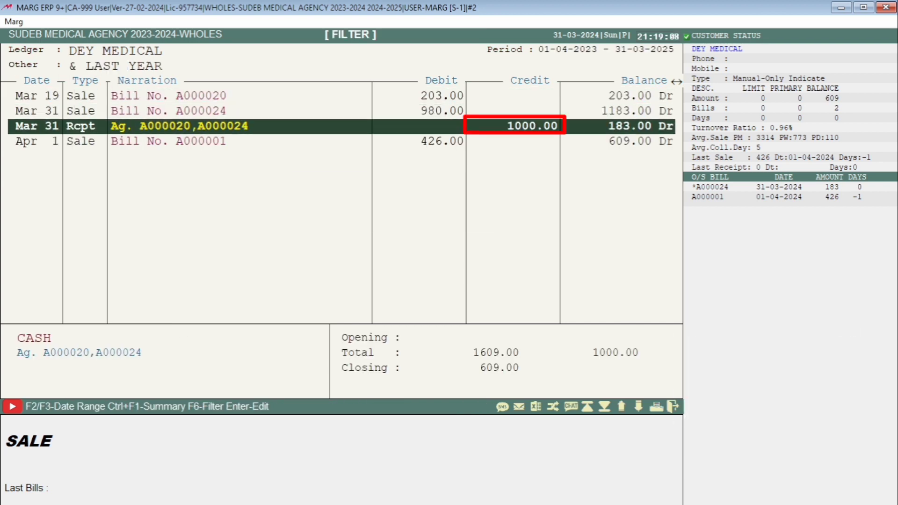
{"action": "key", "text": "Up"}
{"action": "key", "text": "Up"}
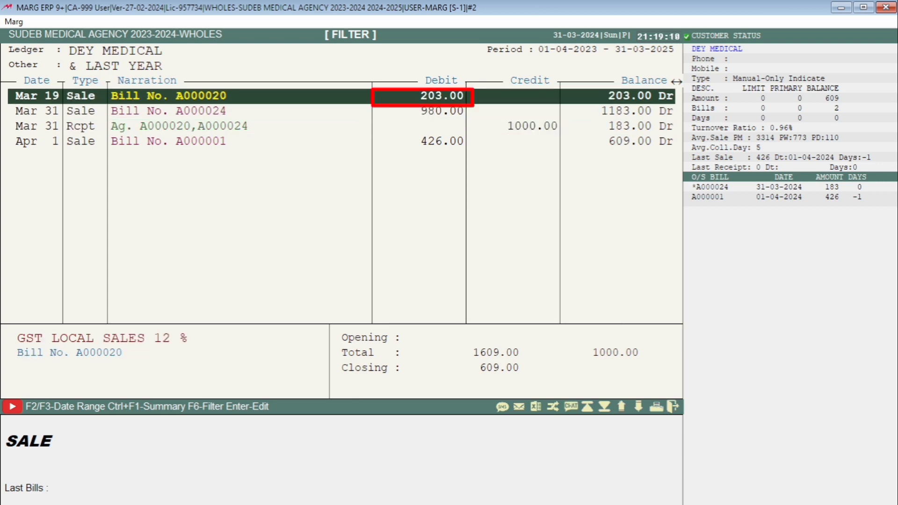
{"action": "key", "text": "Down"}
{"action": "key", "text": "Down"}
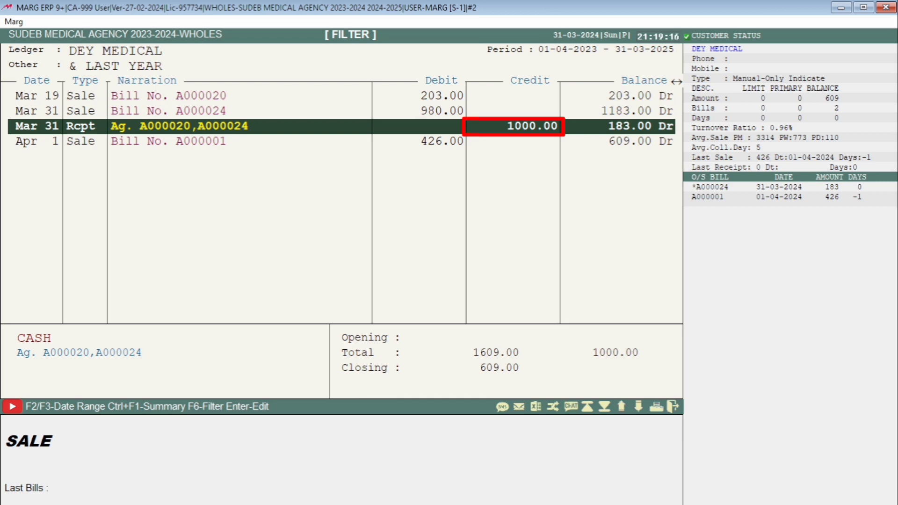
{"action": "key", "text": "Down"}
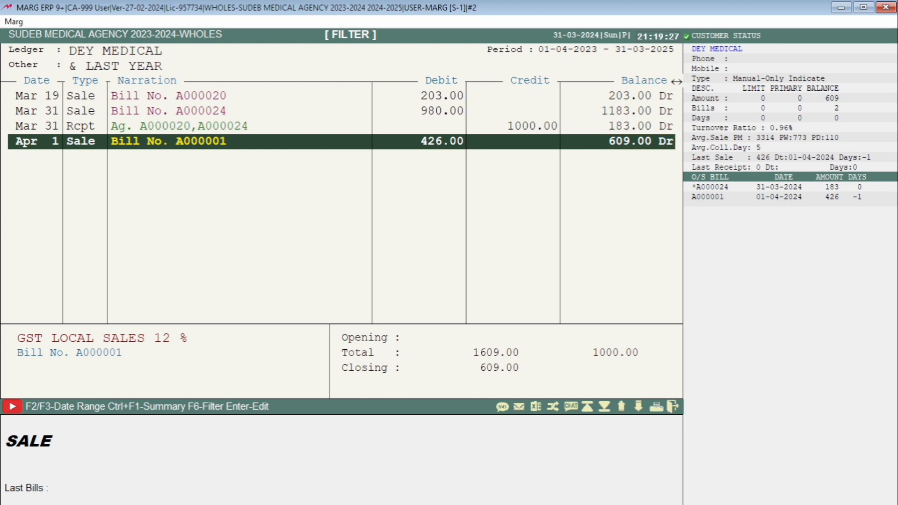
{"action": "key", "text": "Escape"}
{"action": "key", "text": "Escape"}
{"action": "key", "text": "Escape"}
{"action": "key", "text": "Escape"}
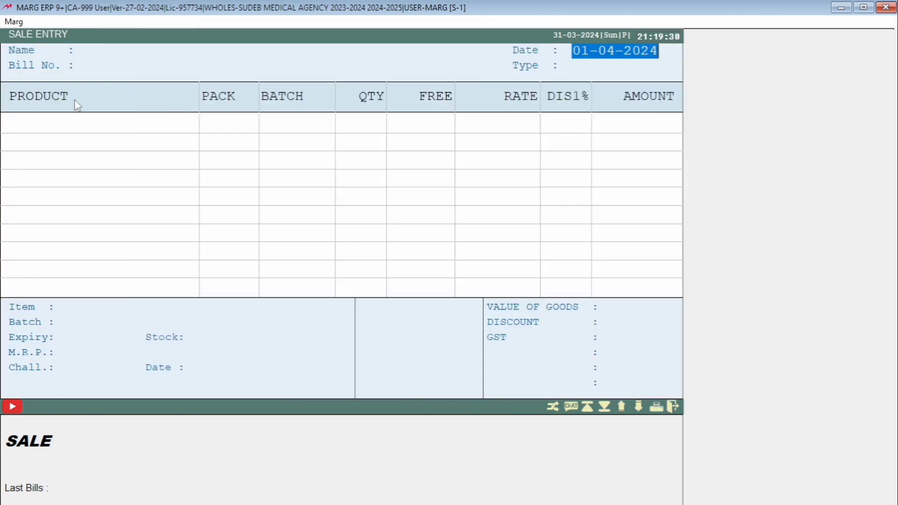
- Start a new purchase bill and bring up its supplier ledger list
{"action": "key", "text": "alt"}
{"action": "key", "text": "Right"}
{"action": "key", "text": "Right"}
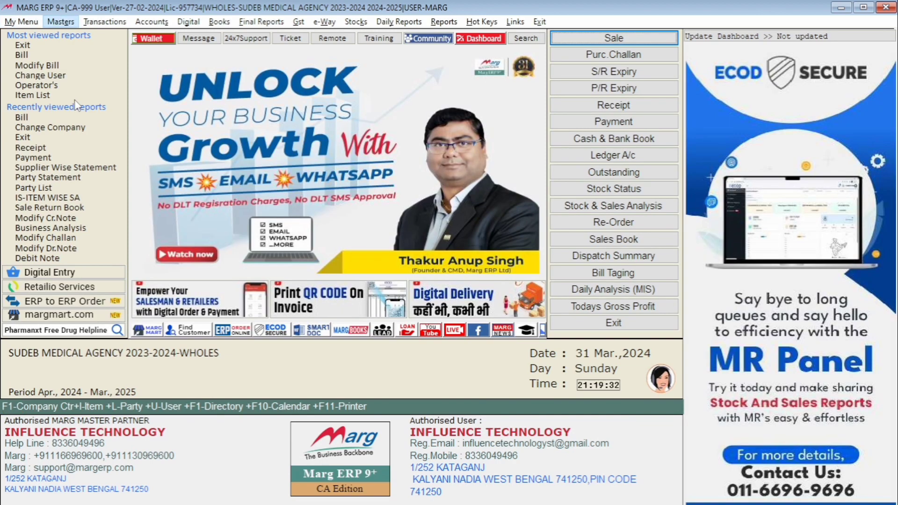
{"action": "key", "text": "Down"}
{"action": "key", "text": "Down"}
{"action": "key", "text": "Right"}
{"action": "key", "text": "Down"}
{"action": "key", "text": "Down"}
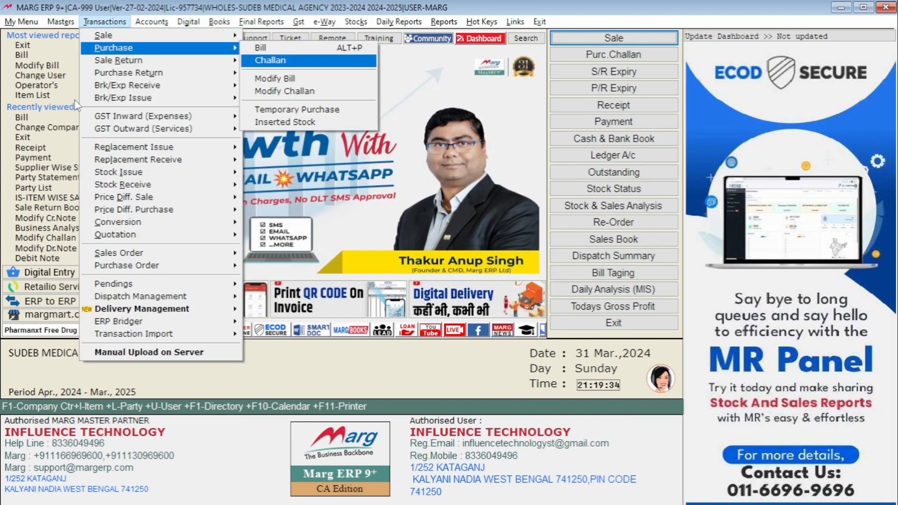
{"action": "key", "text": "Up"}
{"action": "key", "text": "Up"}
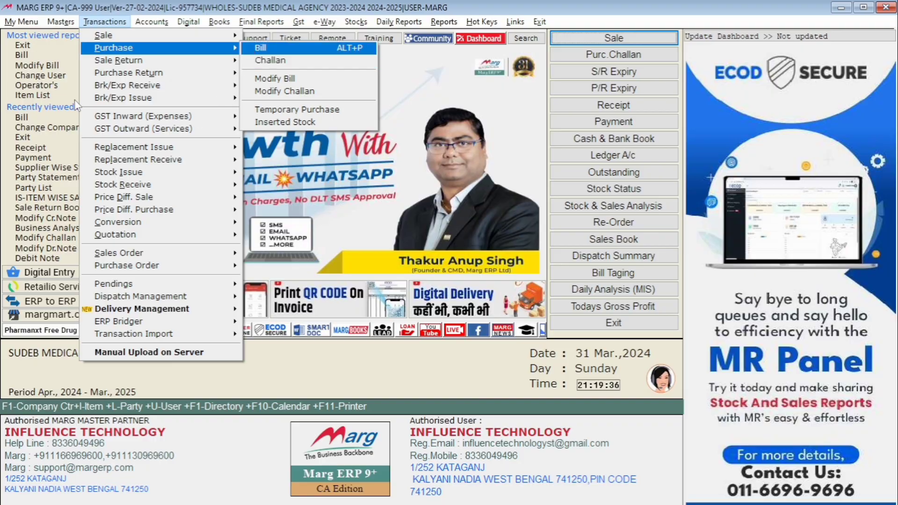
{"action": "key", "text": "Return"}
{"action": "key", "text": "Return"}
{"action": "key", "text": "Return"}
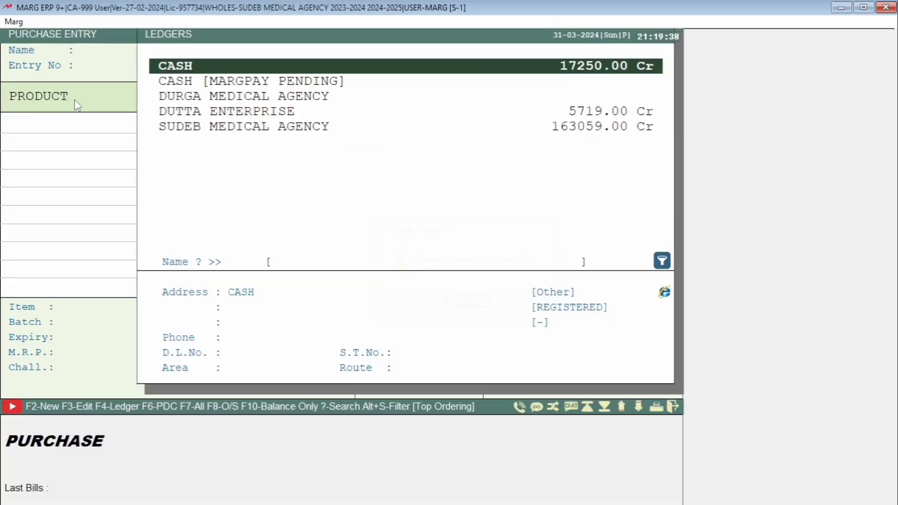
- Open the ledger of supplier SUDEB MEDICAL AGENCY for the period 01-04-2024 to 01-04-2024
{"action": "key", "text": "Down"}
{"action": "key", "text": "Down"}
{"action": "key", "text": "Down"}
{"action": "key", "text": "Down"}
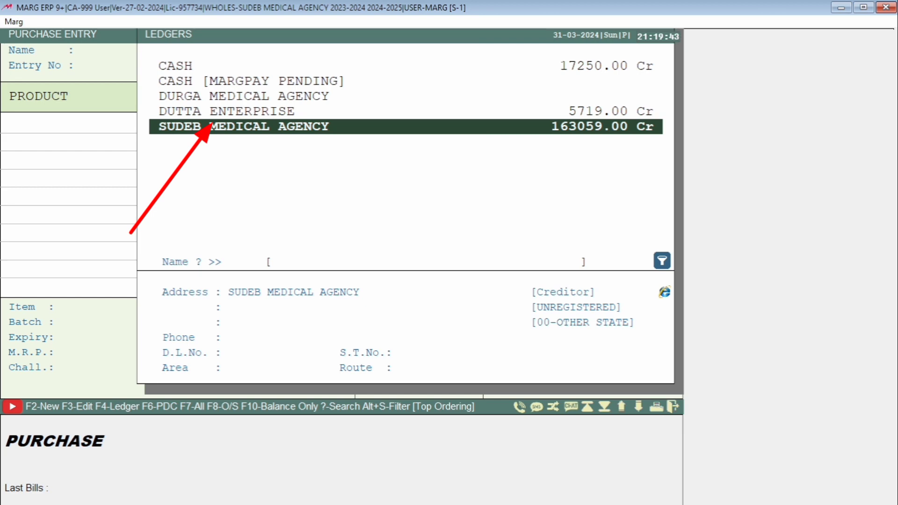
{"action": "key", "text": "F4"}
{"action": "key", "text": "Return"}
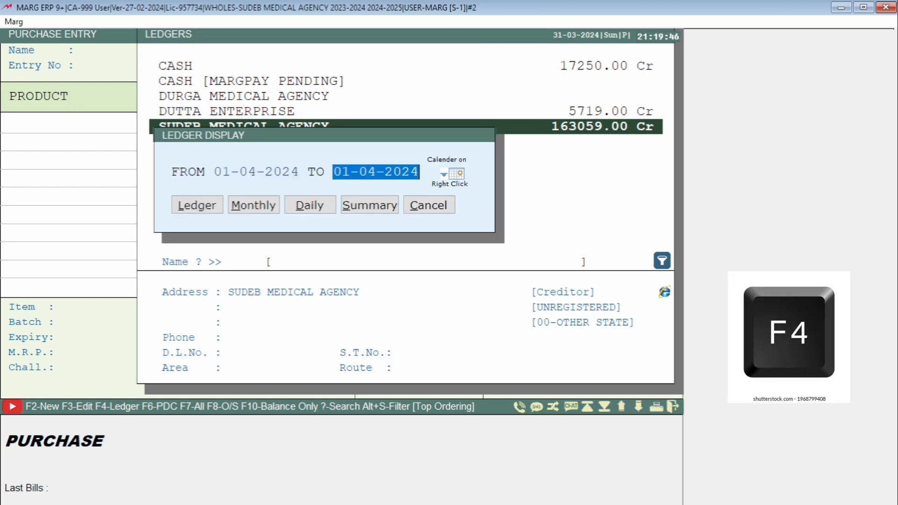
{"action": "key", "text": "Return"}
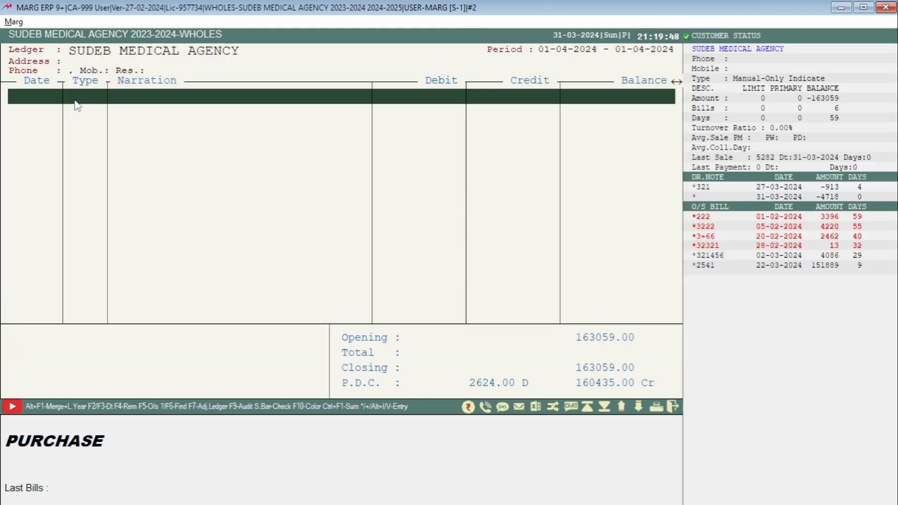
- Merge last year's entries into the SUDEB MEDICAL AGENCY ledger, leaving challans and merge companies at No
{"action": "key", "text": "alt+F1"}
{"action": "key", "text": "Return"}
{"action": "key", "text": "Return"}
{"action": "key", "text": "Return"}
{"action": "key", "text": "y"}
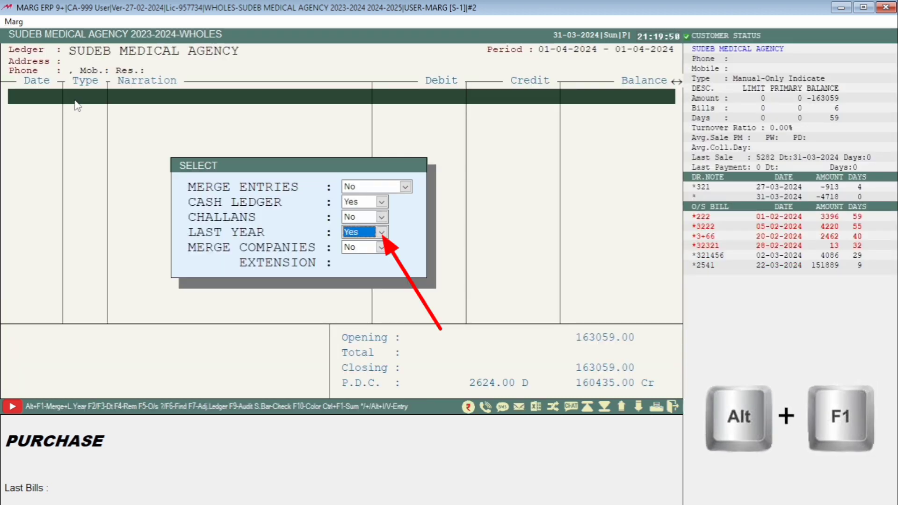
{"action": "key", "text": "Return"}
{"action": "key", "text": "Return"}
{"action": "key", "text": "Return"}
{"action": "key", "text": "Return"}
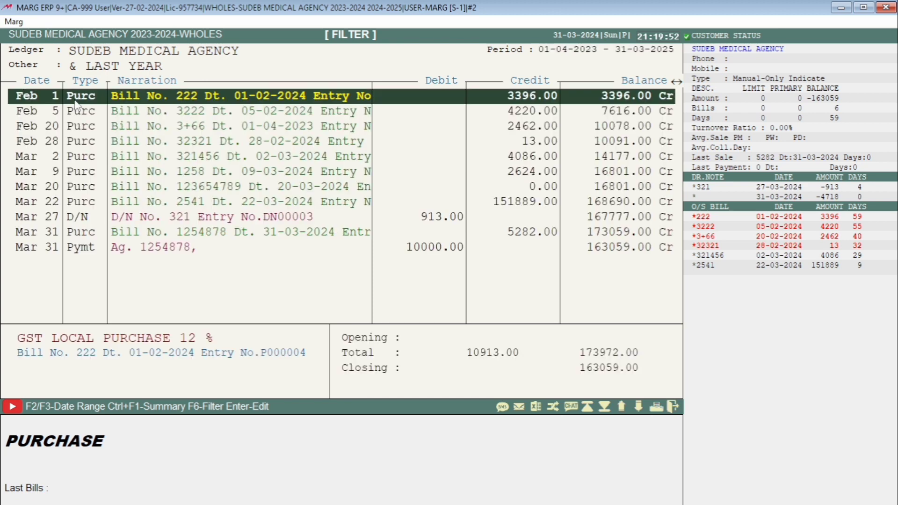
- Examine SUDEB MEDICAL AGENCY's March 31 purchase bill and payment in the merged ledger
{"action": "key", "text": "Down"}
{"action": "key", "text": "Down"}
{"action": "key", "text": "Down"}
{"action": "key", "text": "Down"}
{"action": "key", "text": "Down"}
{"action": "key", "text": "Down"}
{"action": "key", "text": "Down"}
{"action": "key", "text": "Down"}
{"action": "key", "text": "Down"}
{"action": "key", "text": "Down"}
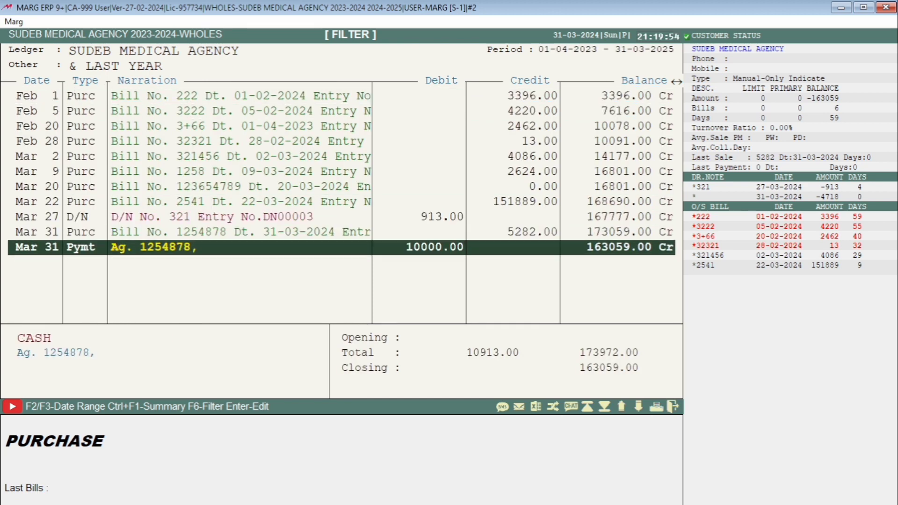
{"action": "key", "text": "Up"}
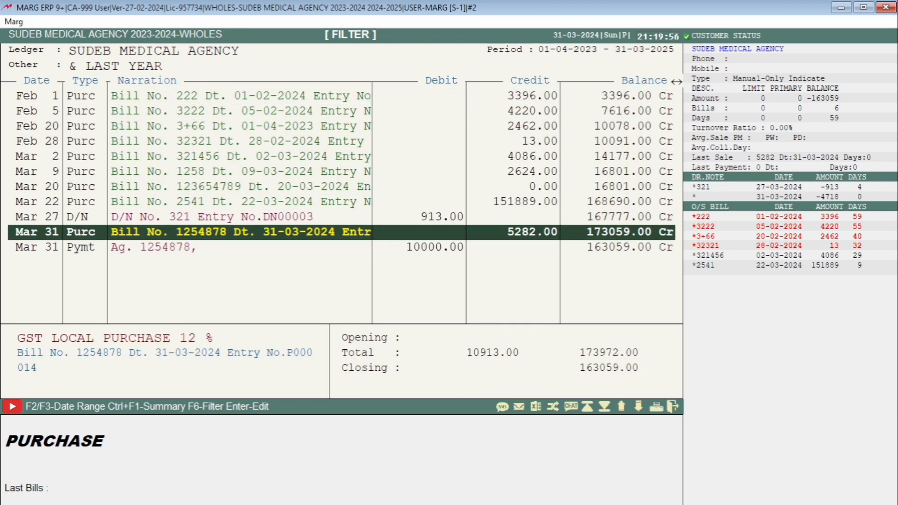
- Compare the March 27 debit note with the March 31 bill and payment, and close the supplier ledger and purchase entry
{"action": "key", "text": "Up"}
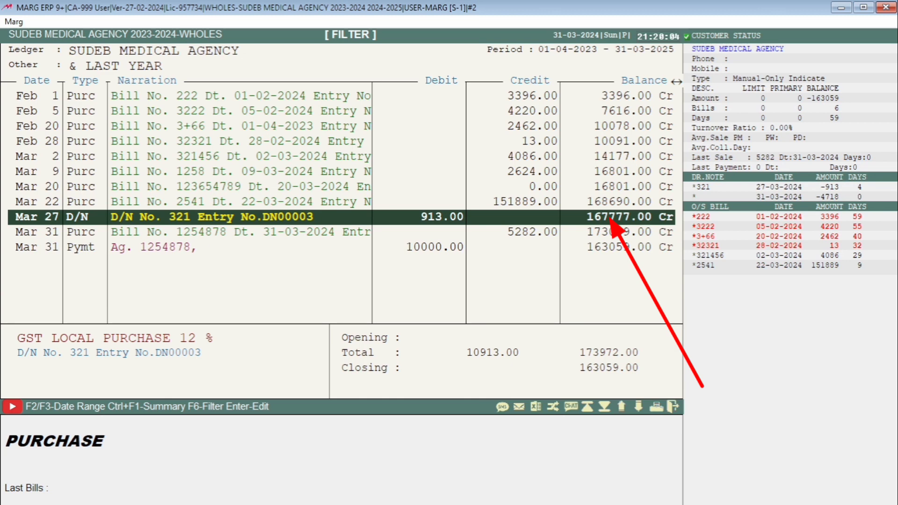
{"action": "key", "text": "Down"}
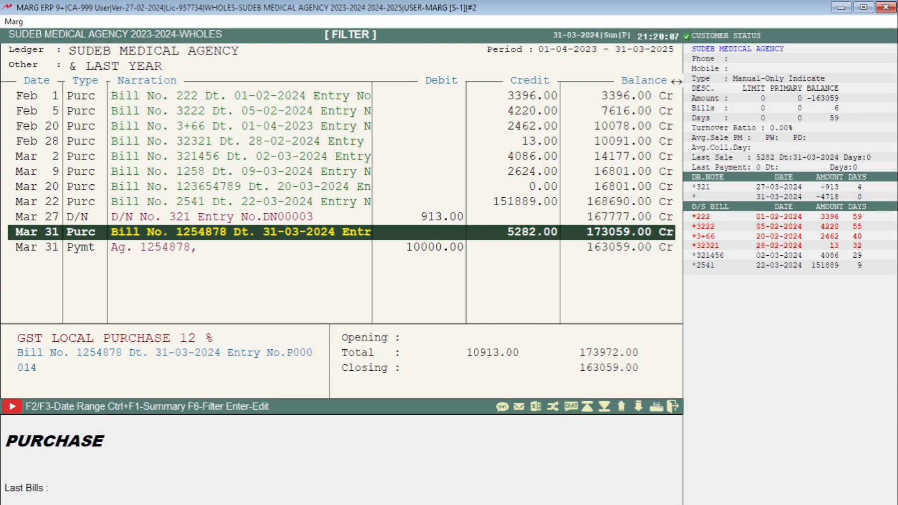
{"action": "key", "text": "Down"}
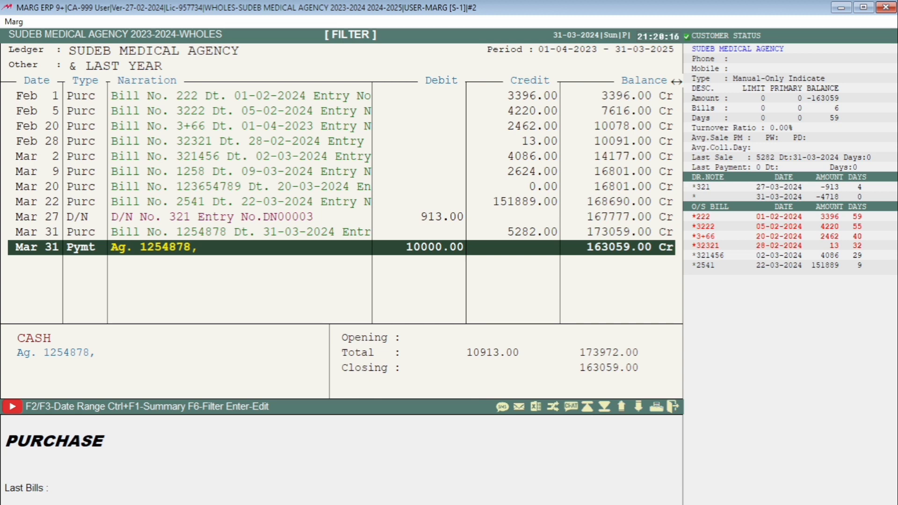
{"action": "key", "text": "Escape"}
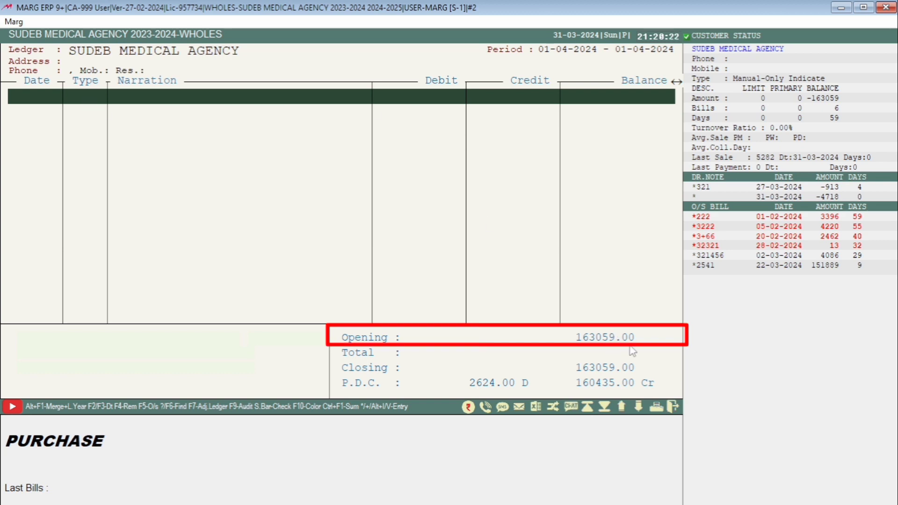
{"action": "key", "text": "Escape"}
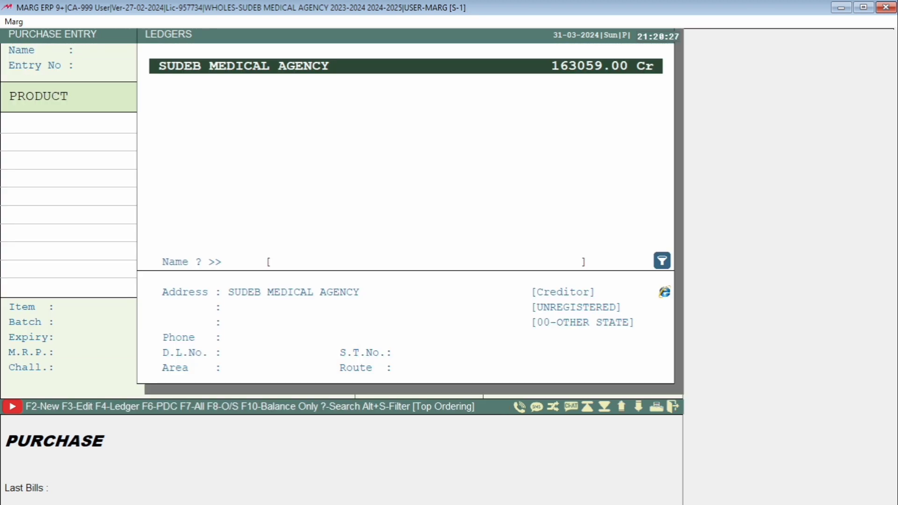
{"action": "key", "text": "Escape"}
{"action": "key", "text": "Escape"}
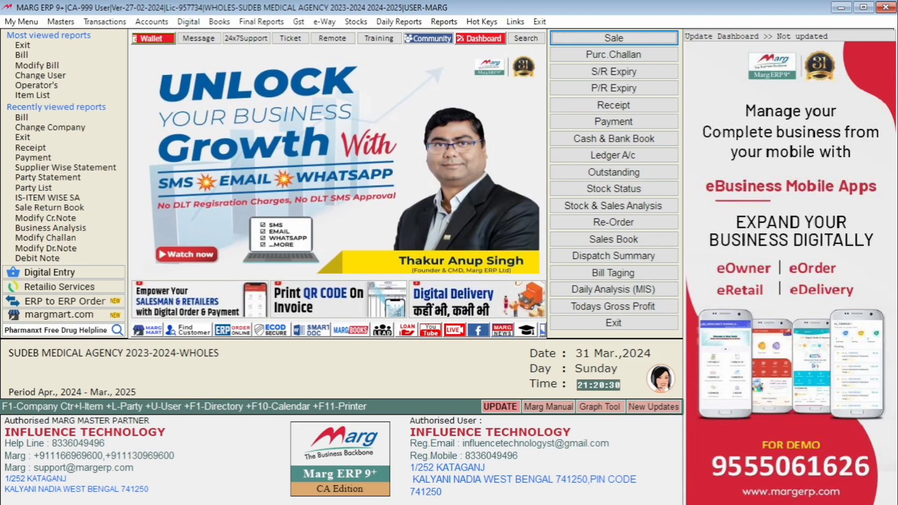
- Find RANTAC 300 in the item list and open its stock register
{"action": "key", "text": "ctrl+i"}
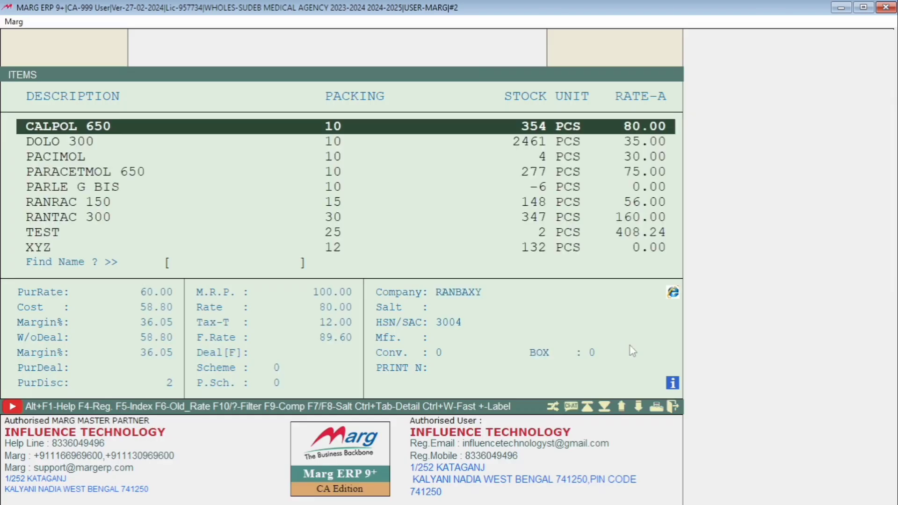
{"action": "type", "text": "RANTA"}
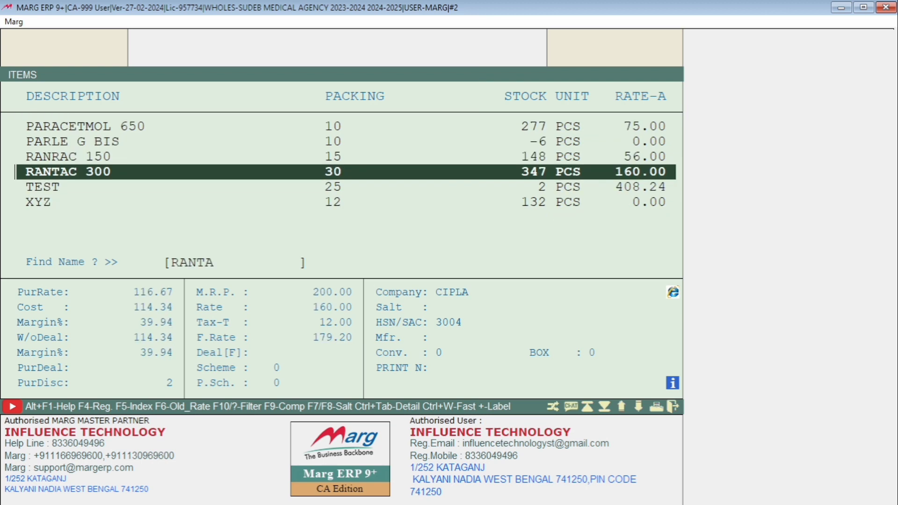
{"action": "key", "text": "F4"}
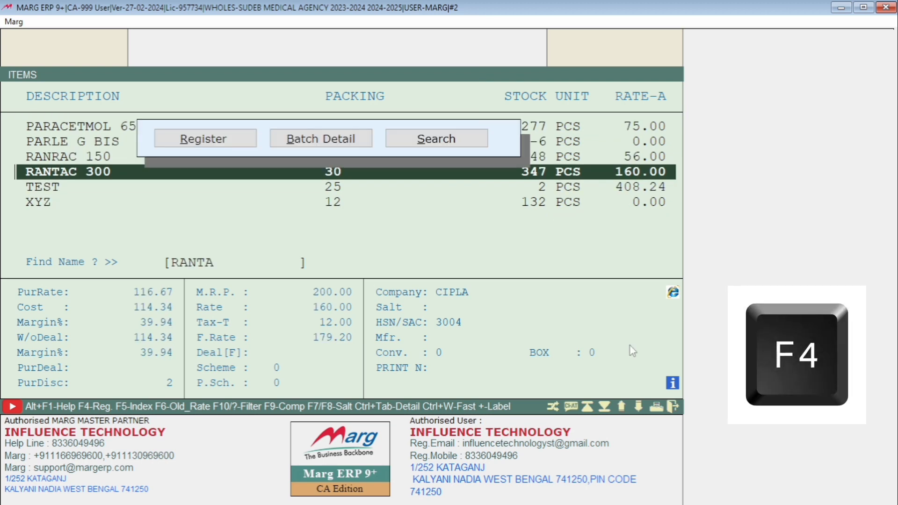
{"action": "key", "text": "Return"}
{"action": "key", "text": "Return"}
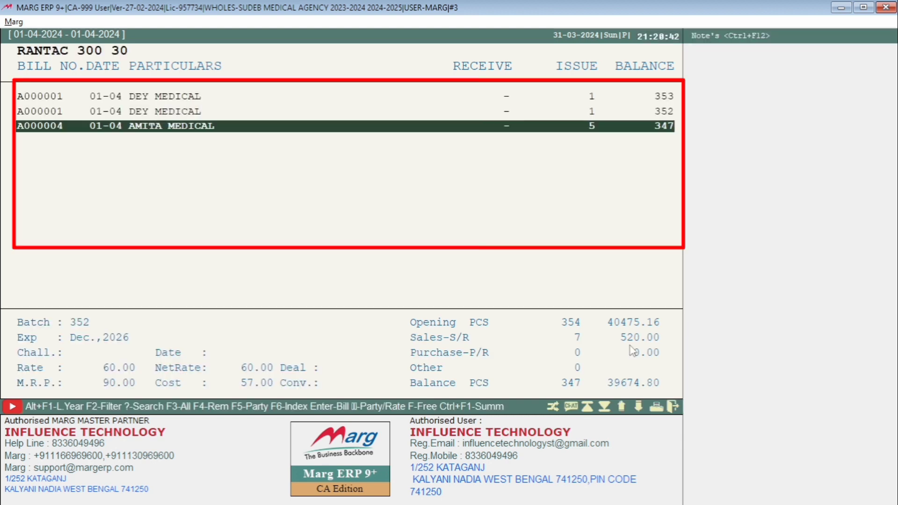
- Review the 01-04 sales in the RANTAC 300 register and include last year's entries
{"action": "key", "text": "Up"}
{"action": "key", "text": "Up"}
{"action": "key", "text": "Down"}
{"action": "key", "text": "Down"}
{"action": "key", "text": "alt+F1"}
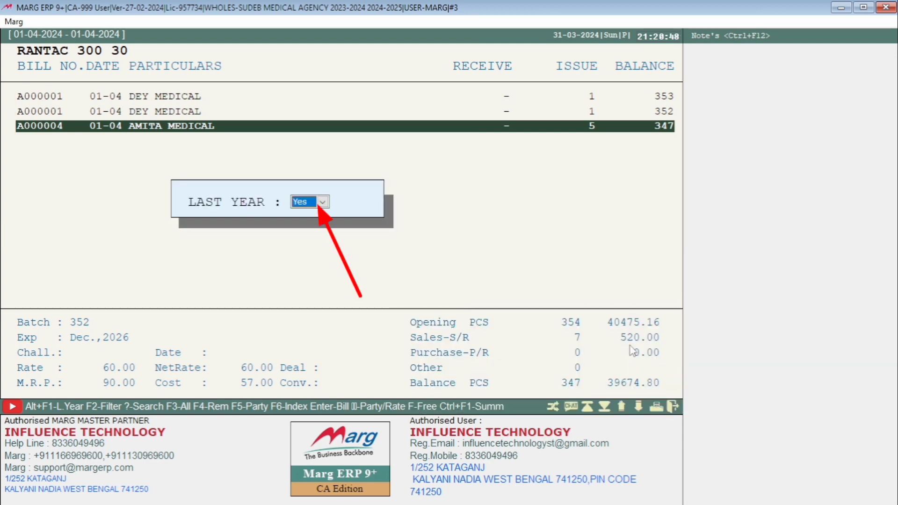
{"action": "key", "text": "Return"}
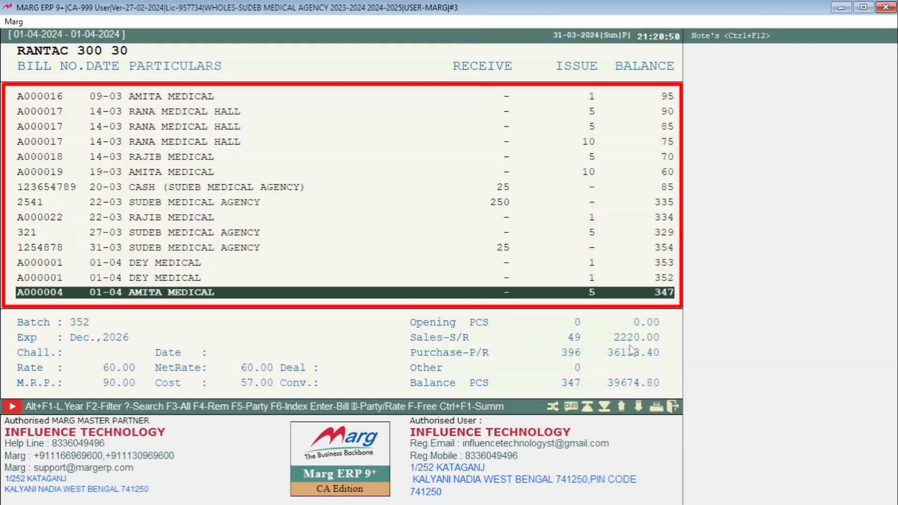
- Examine the RANTAC 300 movements from late March into 01-04, and close the register and item list
{"action": "key", "text": "Up"}
{"action": "key", "text": "Down"}
{"action": "key", "text": "Up"}
{"action": "key", "text": "Up"}
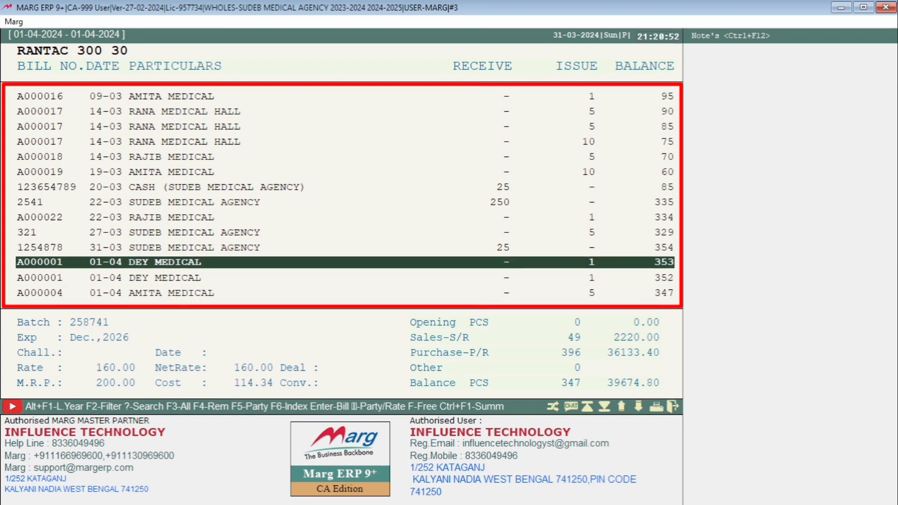
{"action": "key", "text": "Up"}
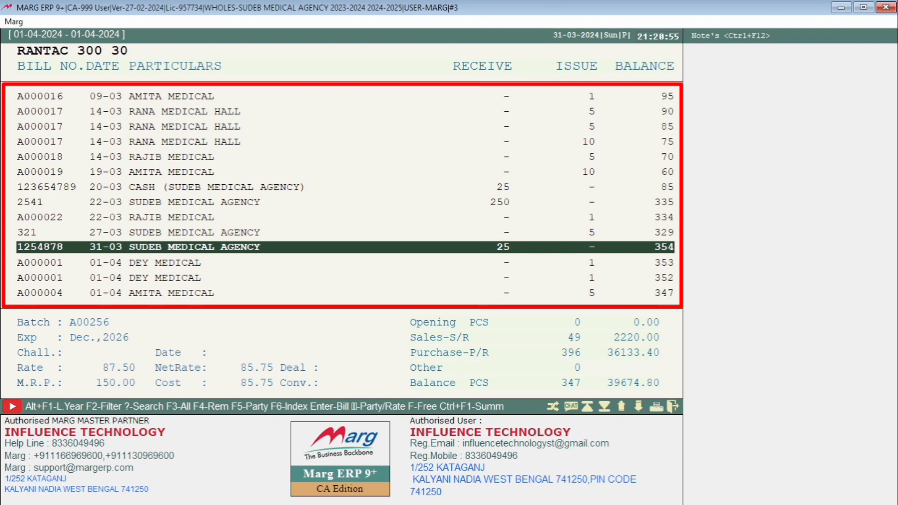
{"action": "key", "text": "Up"}
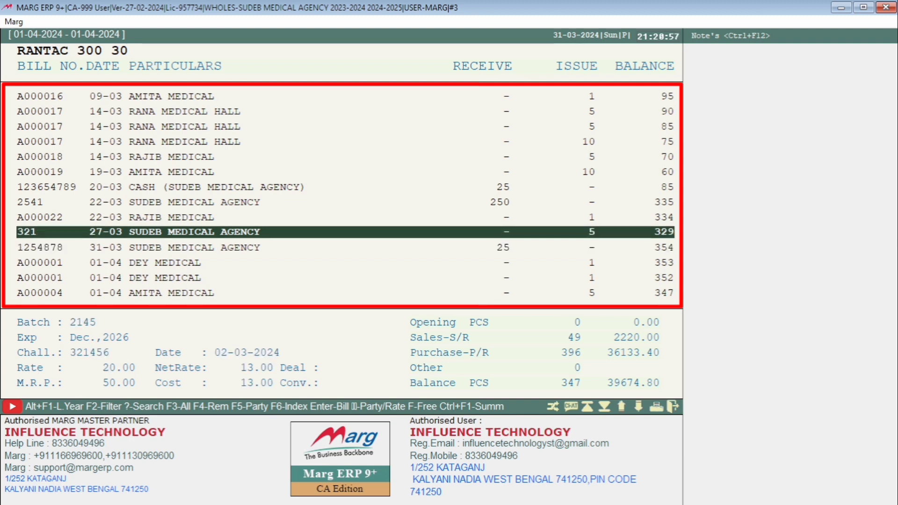
{"action": "key", "text": "Down"}
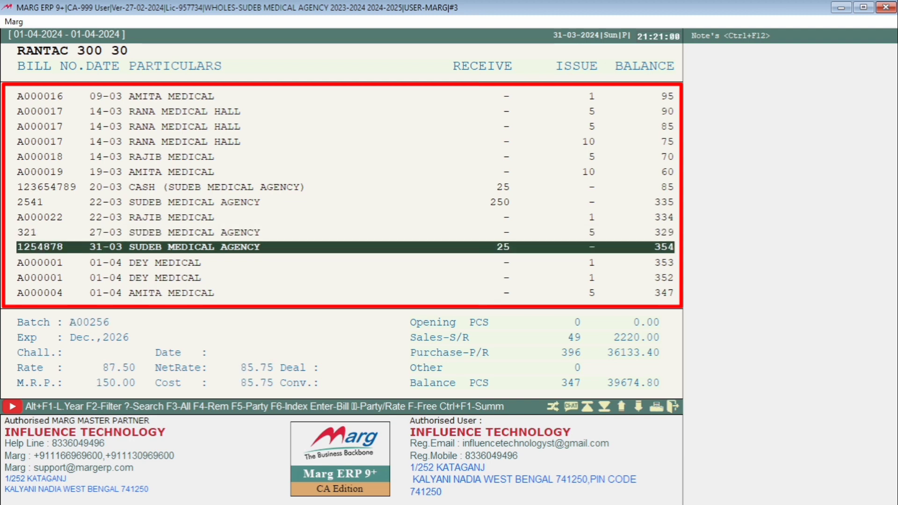
{"action": "key", "text": "Down"}
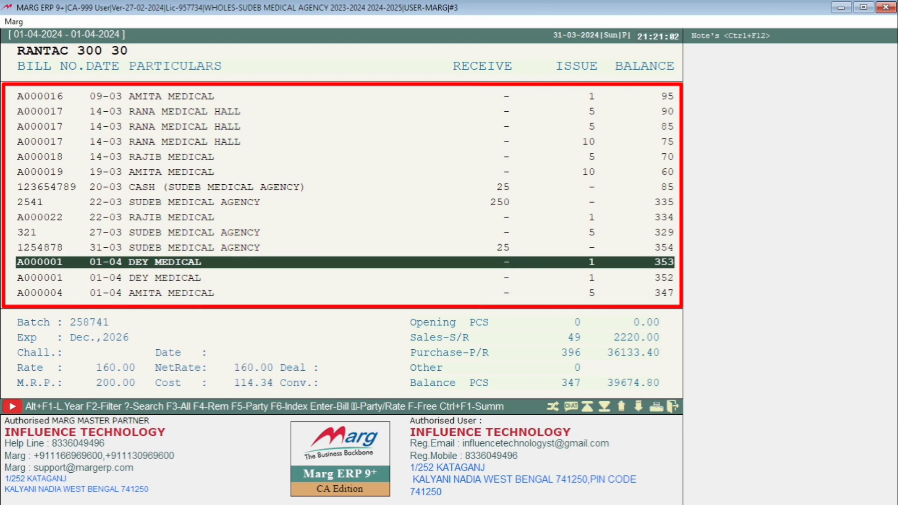
{"action": "key", "text": "Down"}
{"action": "key", "text": "Down"}
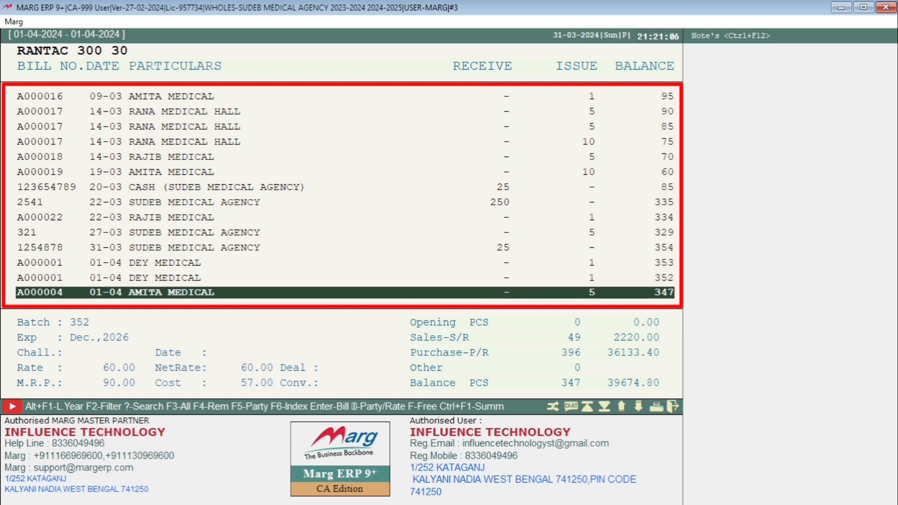
{"action": "key", "text": "Escape"}
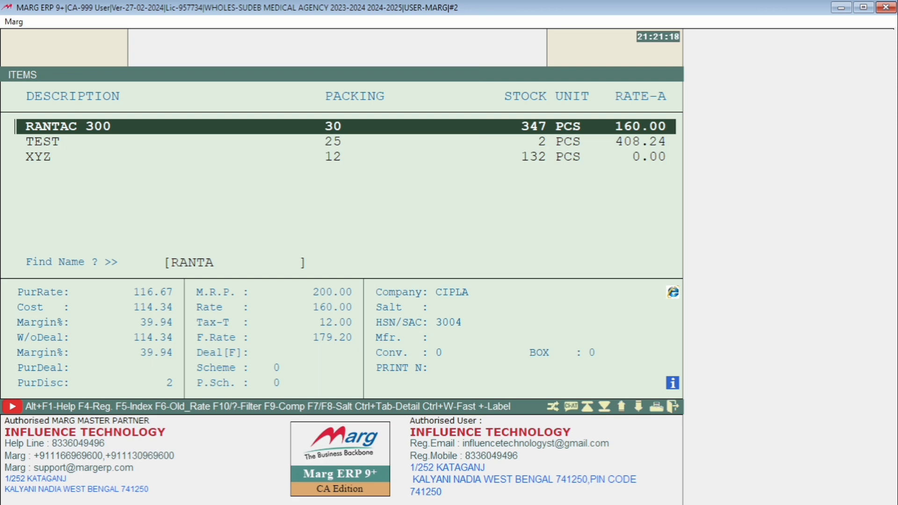
{"action": "key", "text": "Escape"}
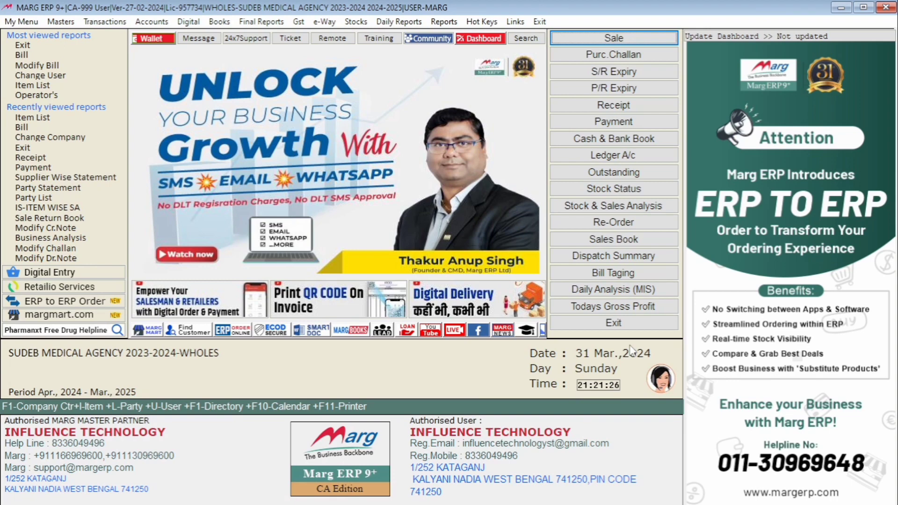
- Select the 01-04-2024 to 31-03-2025 company and choose to carry balances from last year
{"action": "key", "text": "F1"}
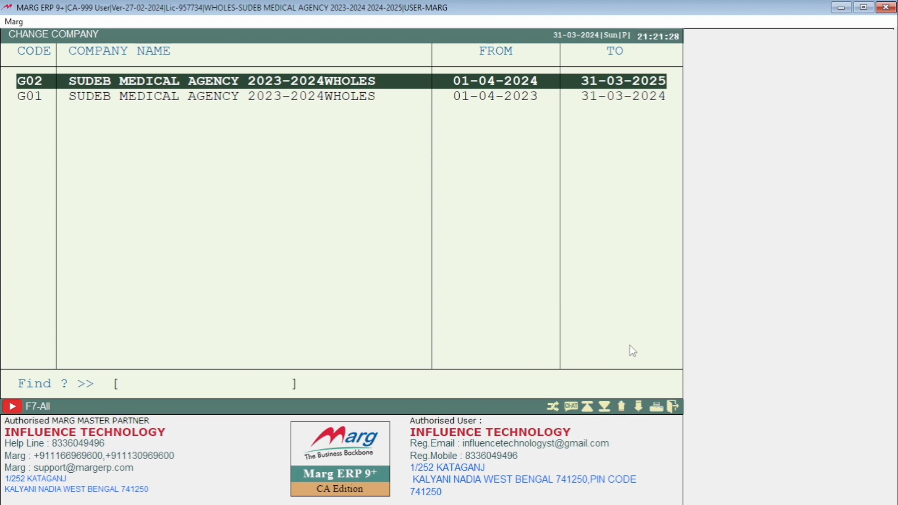
{"action": "key", "text": "Return"}
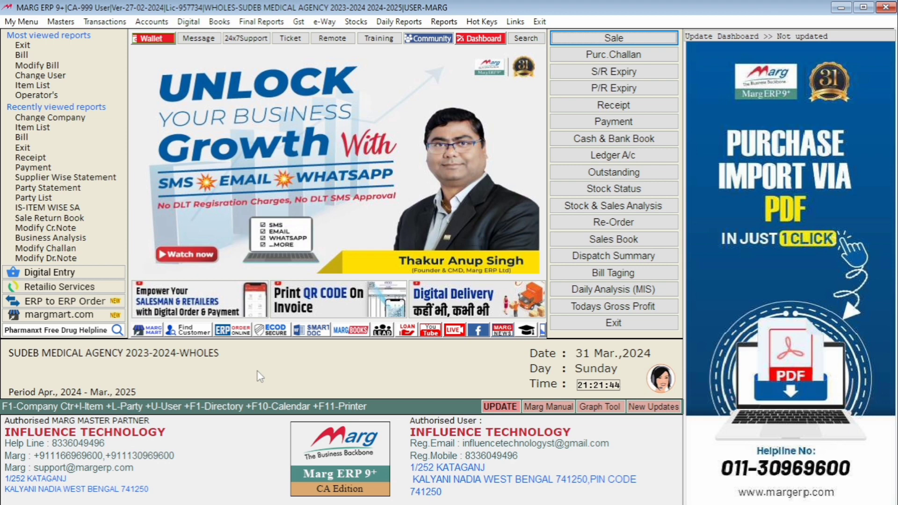
{"action": "left_click", "coordinate": [443, 23]}
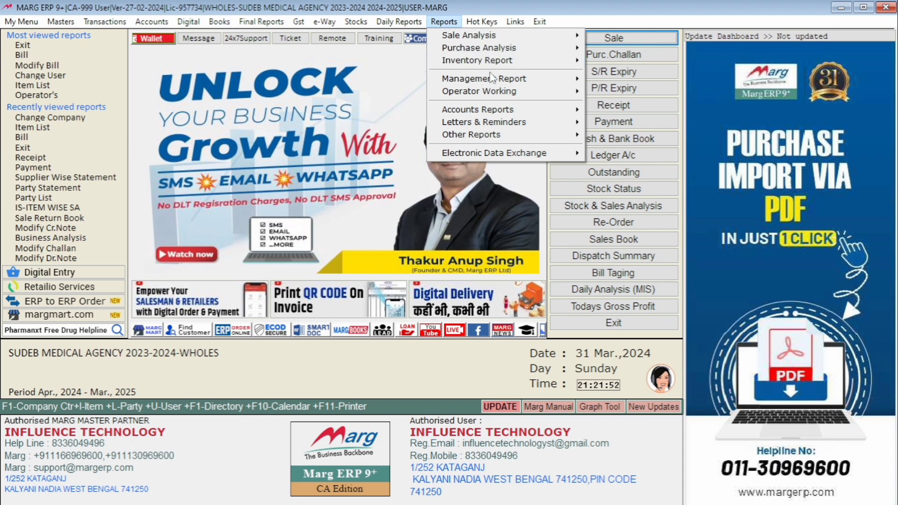
{"action": "mouse_move", "coordinate": [484, 79]}
{"action": "mouse_move", "coordinate": [648, 84]}
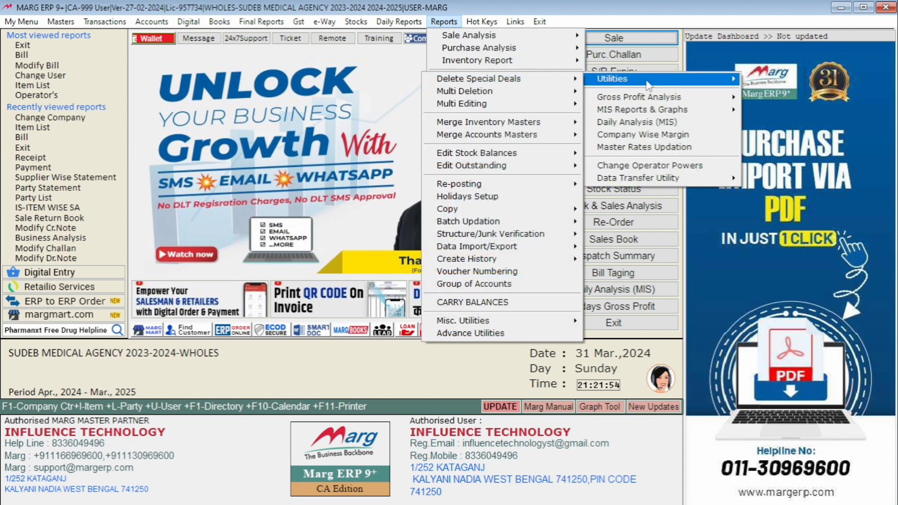
{"action": "left_click", "coordinate": [476, 304]}
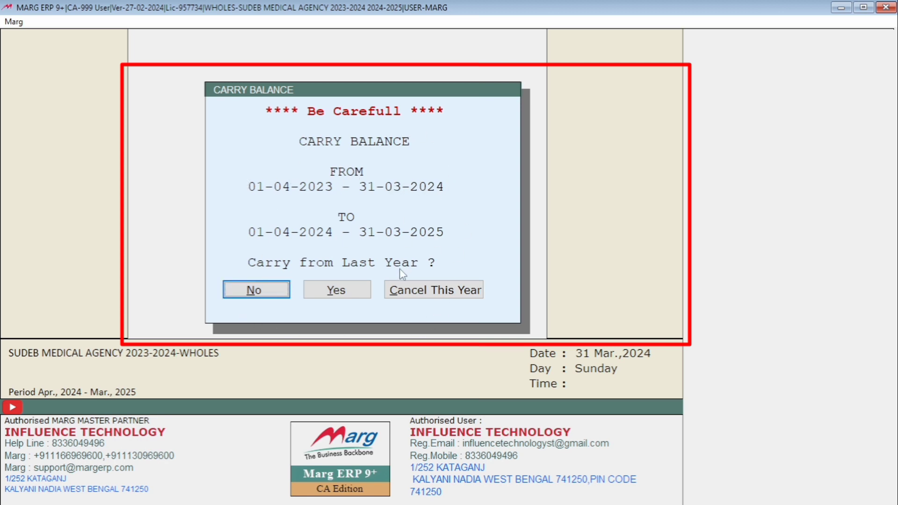
{"action": "left_click", "coordinate": [336, 293]}
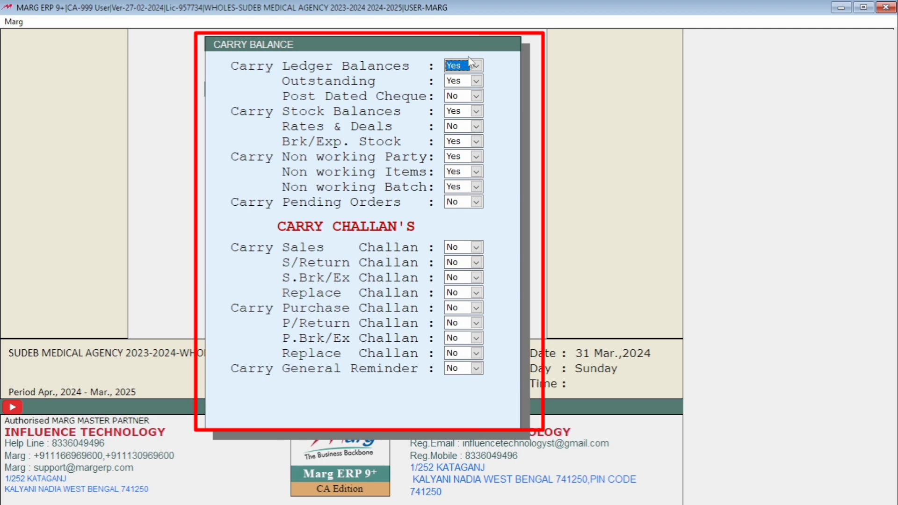
- Carry the balances with ledger, outstanding, stock, breakage/expiry and non-working records at Yes, and cheques, rates, orders, challans and reminders at No
{"action": "key", "text": "Return"}
{"action": "key", "text": "Return"}
{"action": "key", "text": "Return"}
{"action": "key", "text": "Return"}
{"action": "key", "text": "Return"}
{"action": "key", "text": "Return"}
{"action": "key", "text": "Return"}
{"action": "key", "text": "Return"}
{"action": "key", "text": "Return"}
{"action": "key", "text": "Return"}
{"action": "key", "text": "Return"}
{"action": "key", "text": "Return"}
{"action": "key", "text": "Return"}
{"action": "key", "text": "Return"}
{"action": "key", "text": "Return"}
{"action": "key", "text": "Return"}
{"action": "key", "text": "Return"}
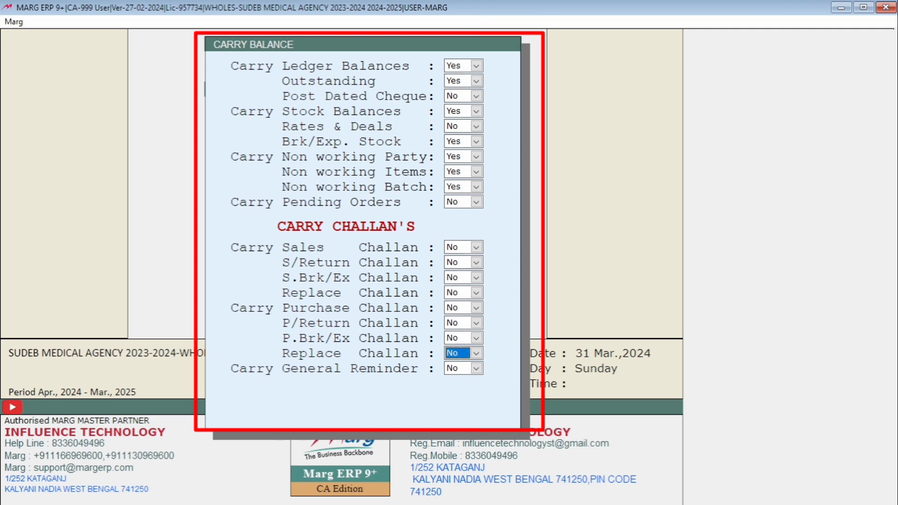
{"action": "key", "text": "Return"}
{"action": "key", "text": "Return"}
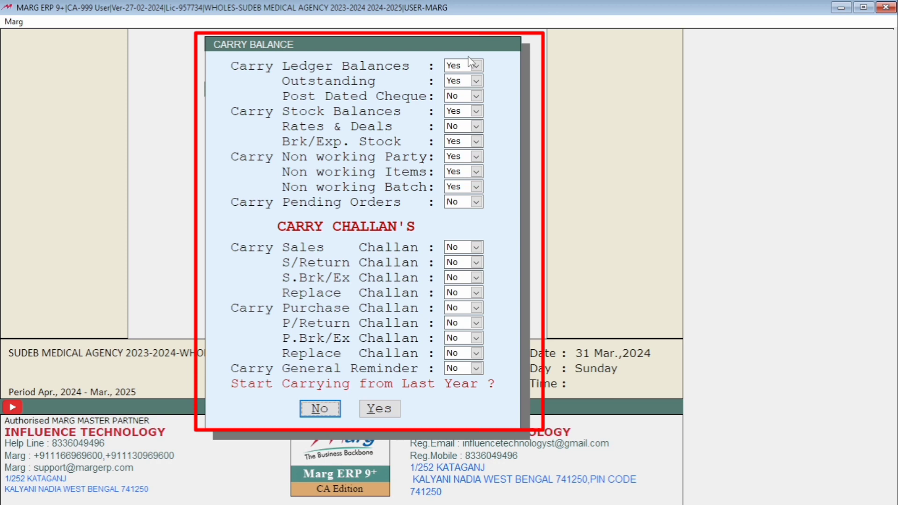
{"action": "key", "text": "Right"}
{"action": "key", "text": "Return"}
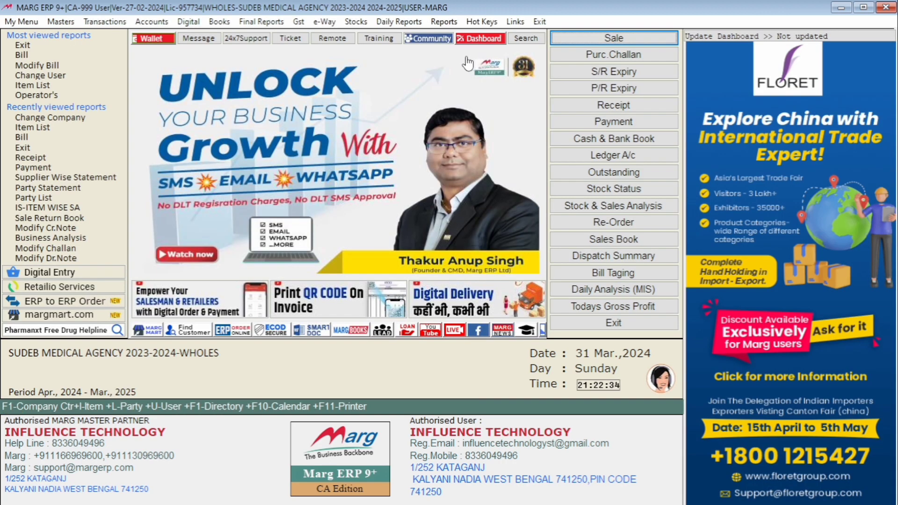
- Open the control room's search across all of the Marg setup controls
{"action": "key", "text": "alt"}
{"action": "key", "text": "Right"}
{"action": "key", "text": "Down"}
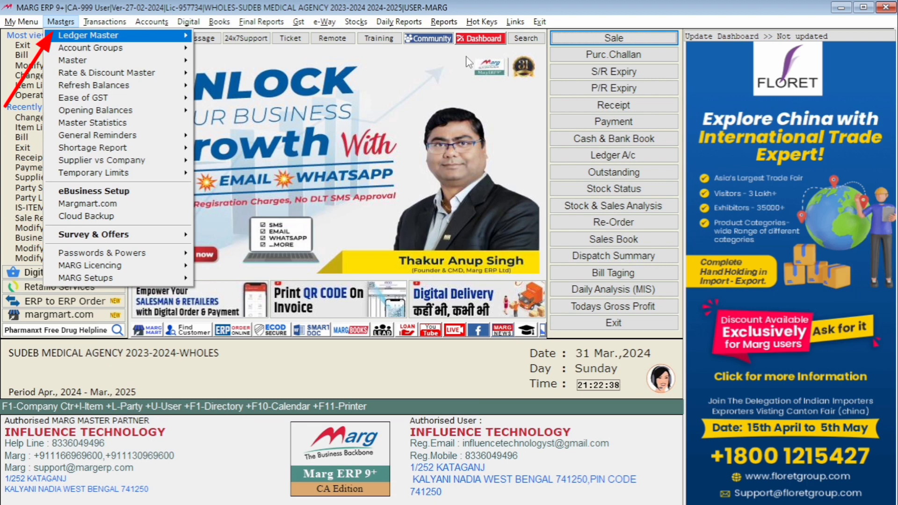
{"action": "key", "text": "Up"}
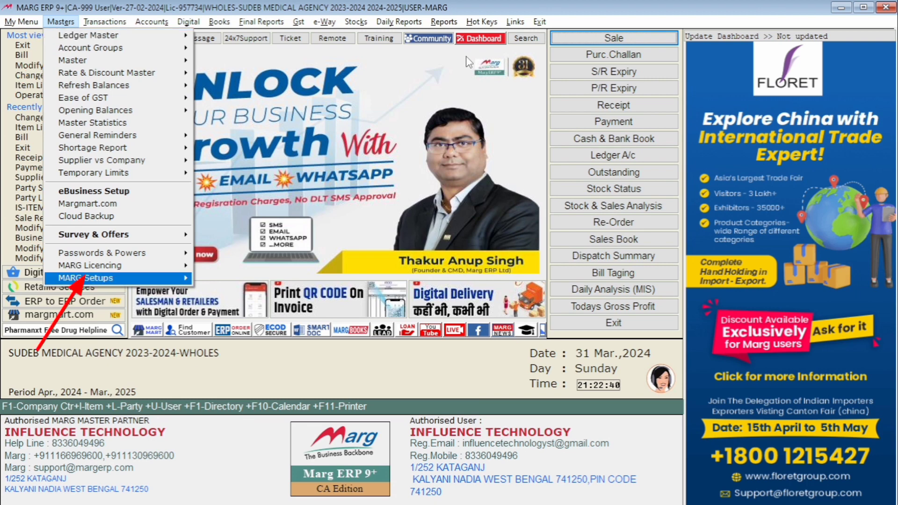
{"action": "key", "text": "Right"}
{"action": "key", "text": "Return"}
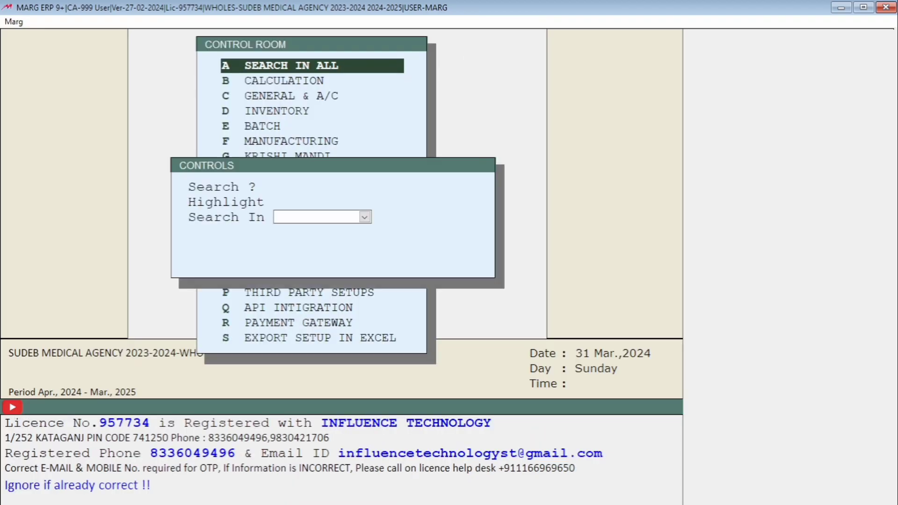
- Search the controls anywhere for CARRY BALANCE and set "Carry Balance allowed in this financial year" to N
{"action": "type", "text": "CARR"}
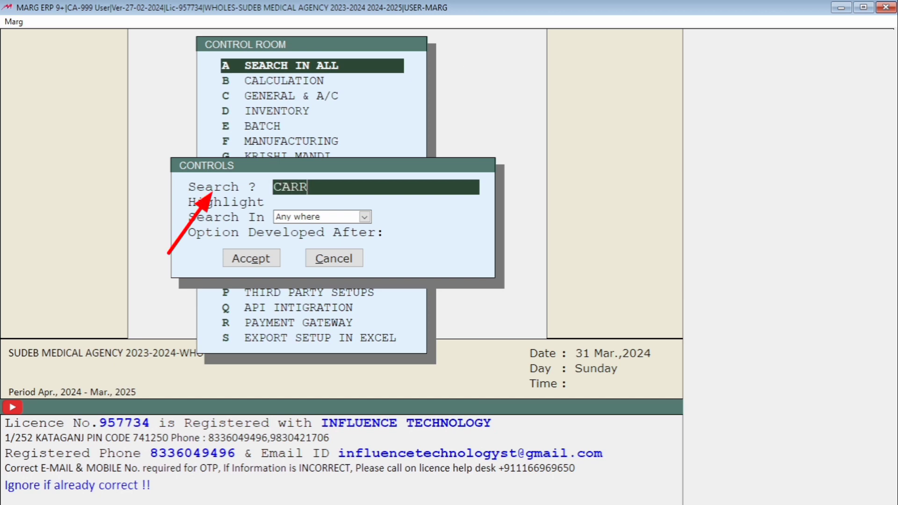
{"action": "type", "text": "Y BALANCE"}
{"action": "key", "text": "Return"}
{"action": "key", "text": "Return"}
{"action": "key", "text": "Return"}
{"action": "key", "text": "Return"}
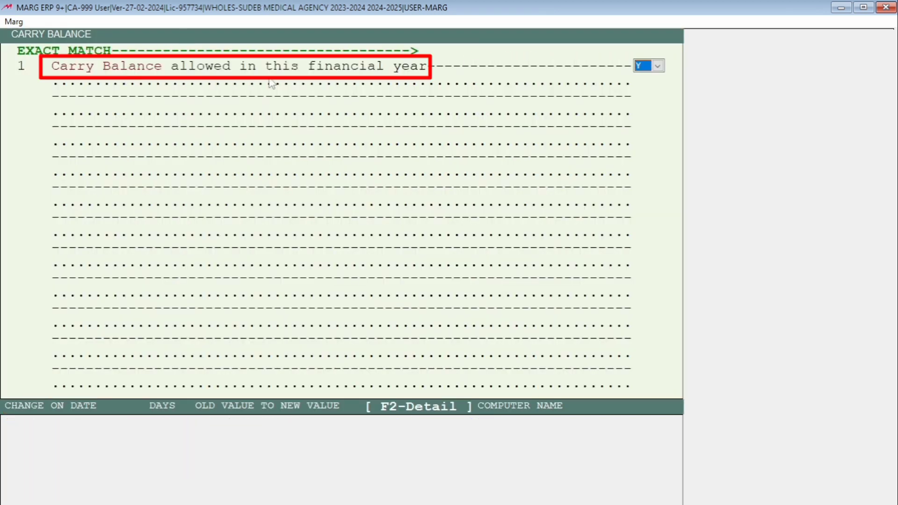
{"action": "left_click", "coordinate": [663, 66]}
{"action": "left_click", "coordinate": [640, 87]}
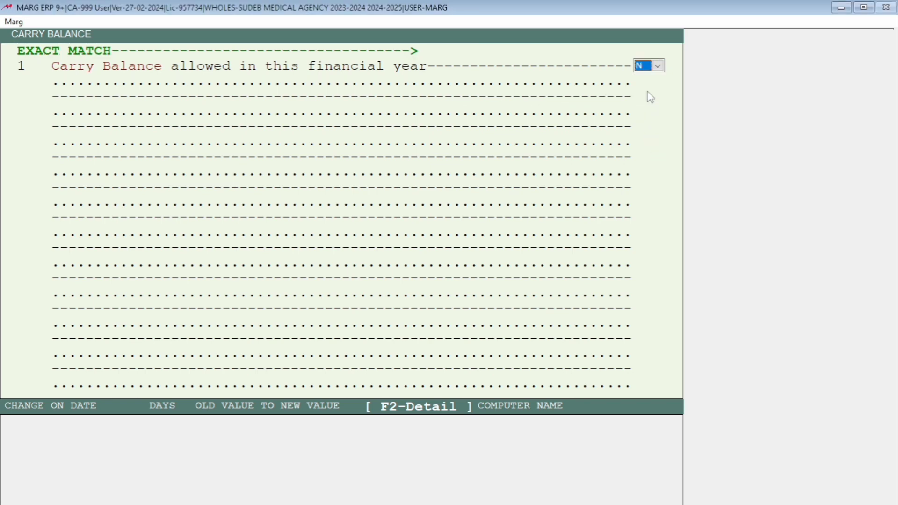
- Leave the control search results and save the changed carry-balance setting
{"action": "key", "text": "Escape"}
{"action": "key", "text": "Escape"}
{"action": "key", "text": "Return"}
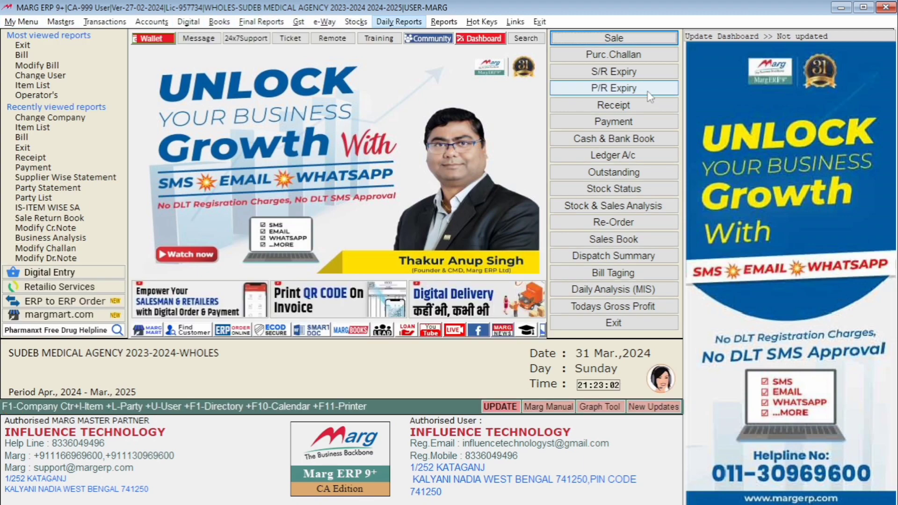
- Try to run Carry Balances from the management report utilities with the carry-balance control set to N
{"action": "key", "text": "Right"}
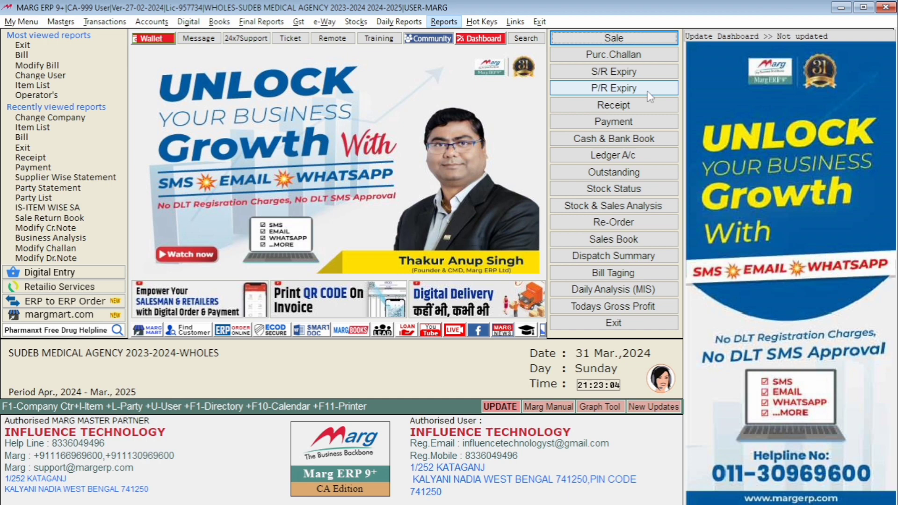
{"action": "key", "text": "Down"}
{"action": "key", "text": "Down"}
{"action": "key", "text": "Down"}
{"action": "key", "text": "Down"}
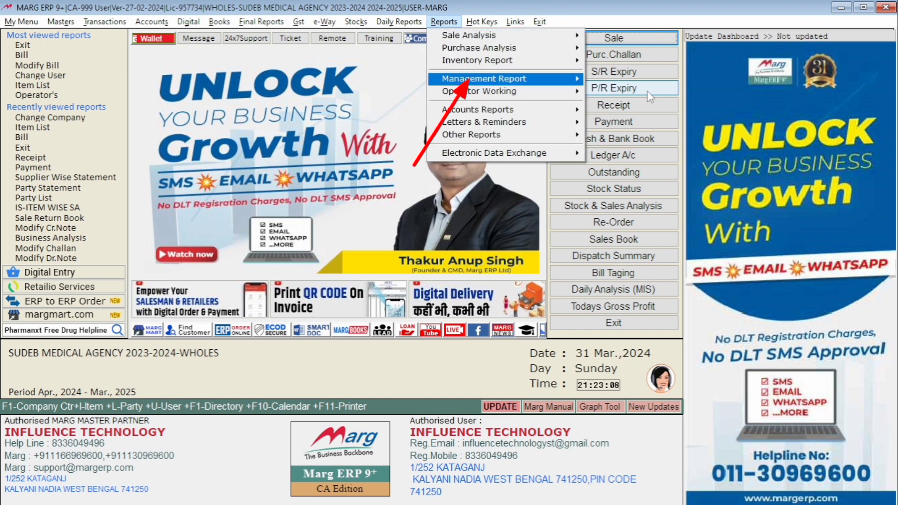
{"action": "key", "text": "Right"}
{"action": "key", "text": "Up"}
{"action": "key", "text": "Right"}
{"action": "key", "text": "Down"}
{"action": "key", "text": "Down"}
{"action": "key", "text": "Down"}
{"action": "key", "text": "Down"}
{"action": "key", "text": "Down"}
{"action": "key", "text": "Down"}
{"action": "key", "text": "Down"}
{"action": "key", "text": "Down"}
{"action": "key", "text": "Down"}
{"action": "key", "text": "Down"}
{"action": "key", "text": "Down"}
{"action": "key", "text": "Down"}
{"action": "key", "text": "Down"}
{"action": "key", "text": "Down"}
{"action": "key", "text": "Down"}
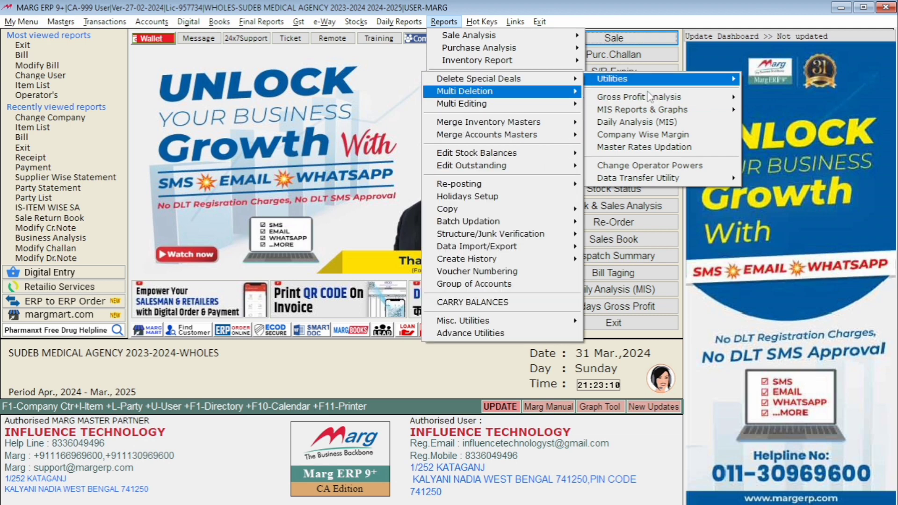
{"action": "key", "text": "Down"}
{"action": "key", "text": "Return"}
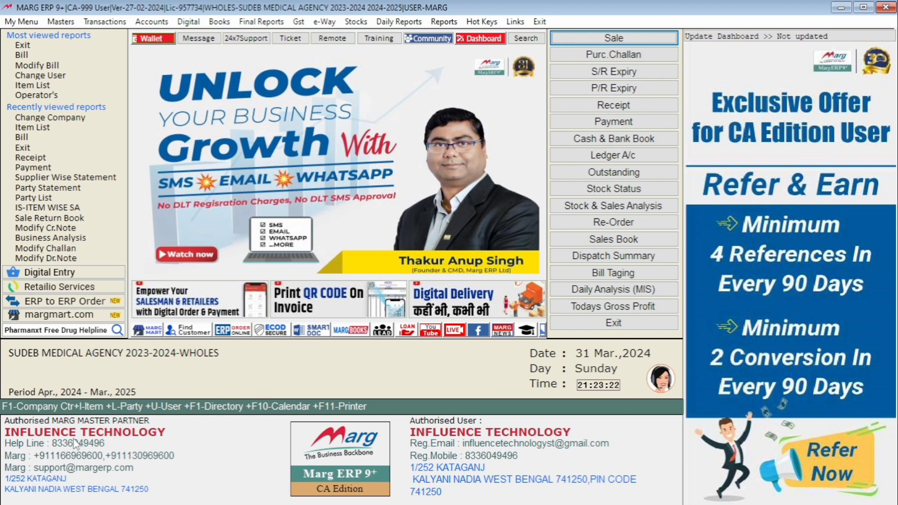
- Reopen the control room and start a search across all controls
{"action": "key", "text": "alt"}
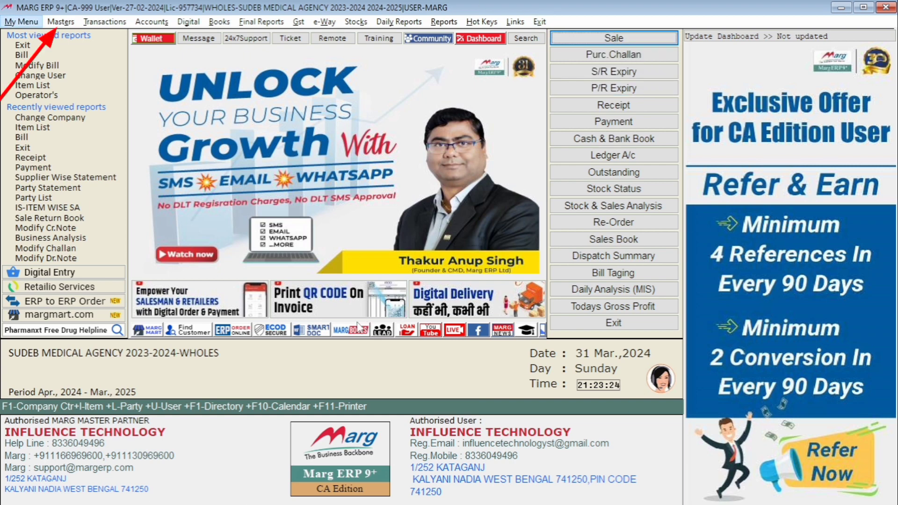
{"action": "key", "text": "Right"}
{"action": "key", "text": "Down"}
{"action": "key", "text": "Up"}
{"action": "key", "text": "Right"}
{"action": "key", "text": "Return"}
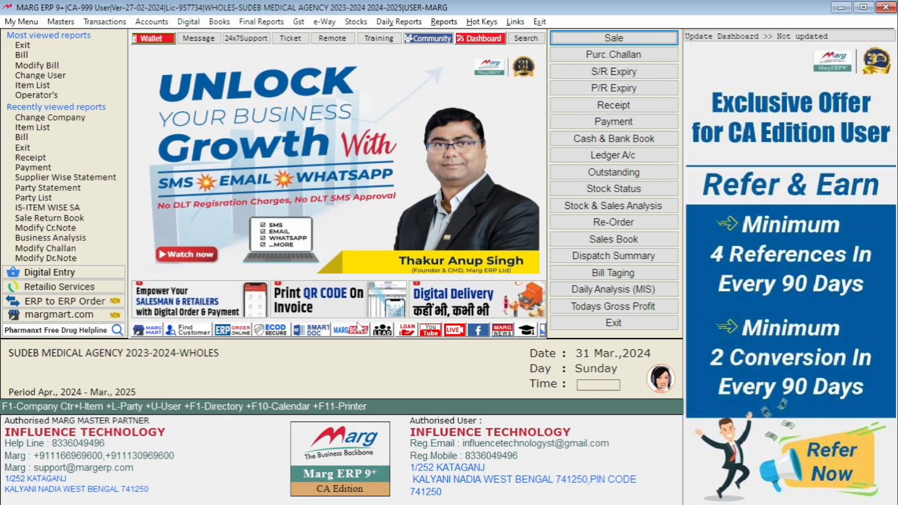
- Search the controls anywhere for CARRY BALANCE, go through "Carry Balance allowed in this financial year" and save the changes on leaving
{"action": "type", "text": "CAR"}
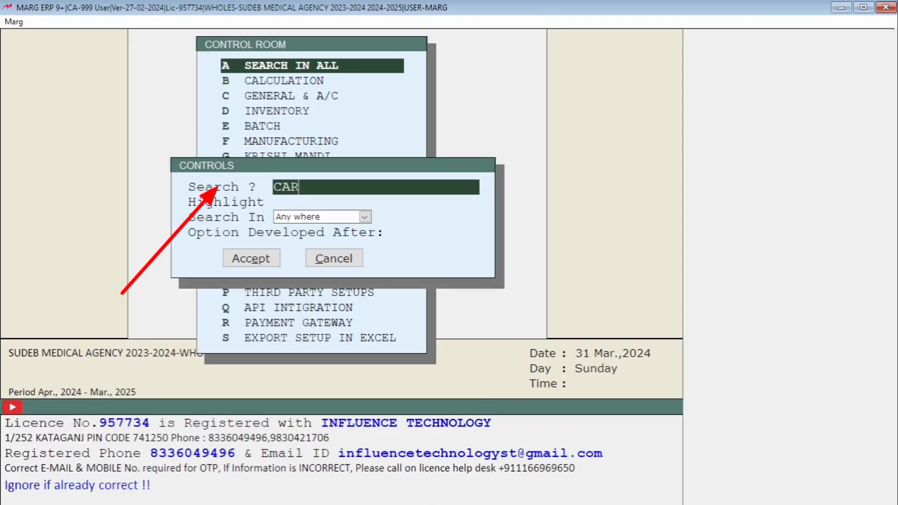
{"action": "type", "text": "RY BALANCE"}
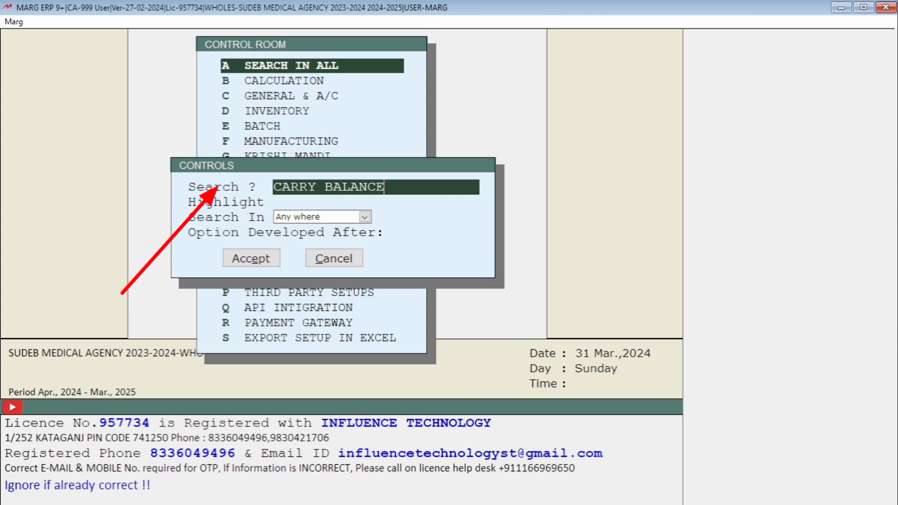
{"action": "key", "text": "Return"}
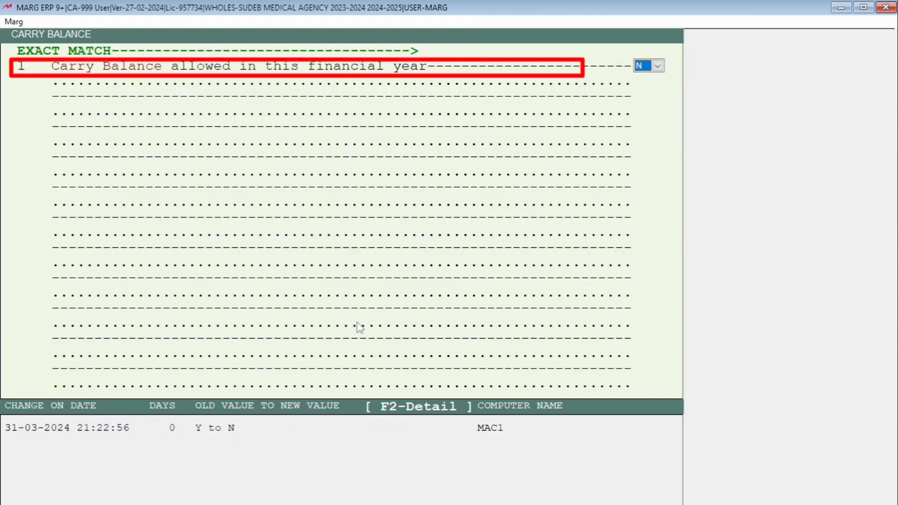
{"action": "key", "text": "Return"}
{"action": "key", "text": "Escape"}
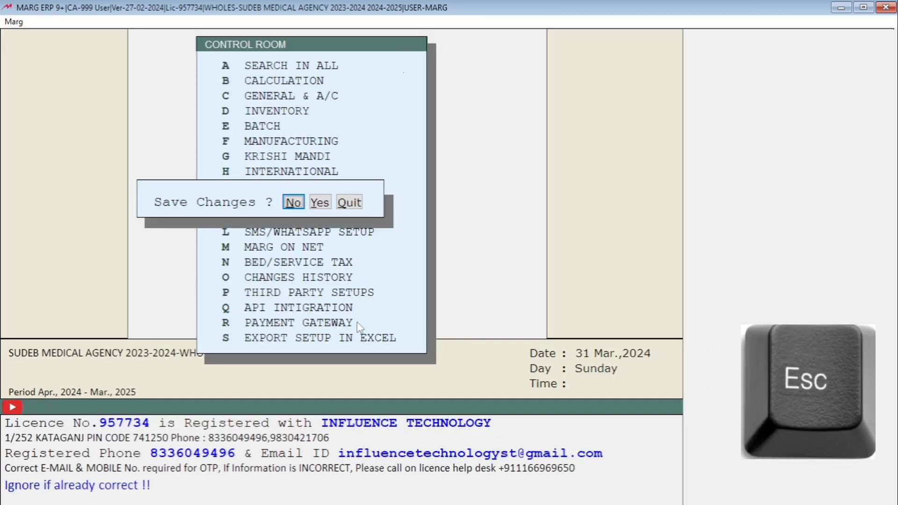
{"action": "key", "text": "Right"}
{"action": "key", "text": "Return"}
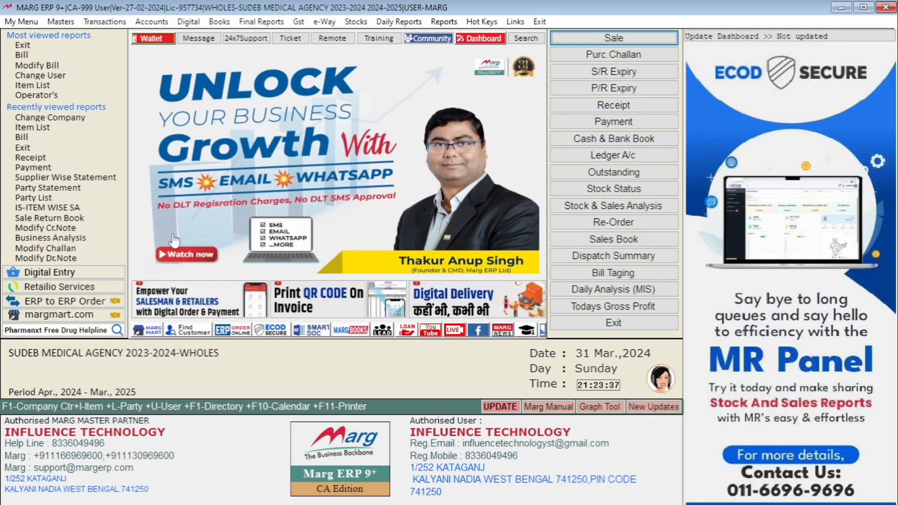
- Start the Carry Balances utility again from the management report utilities
{"action": "left_click", "coordinate": [444, 21]}
{"action": "mouse_move", "coordinate": [484, 78]}
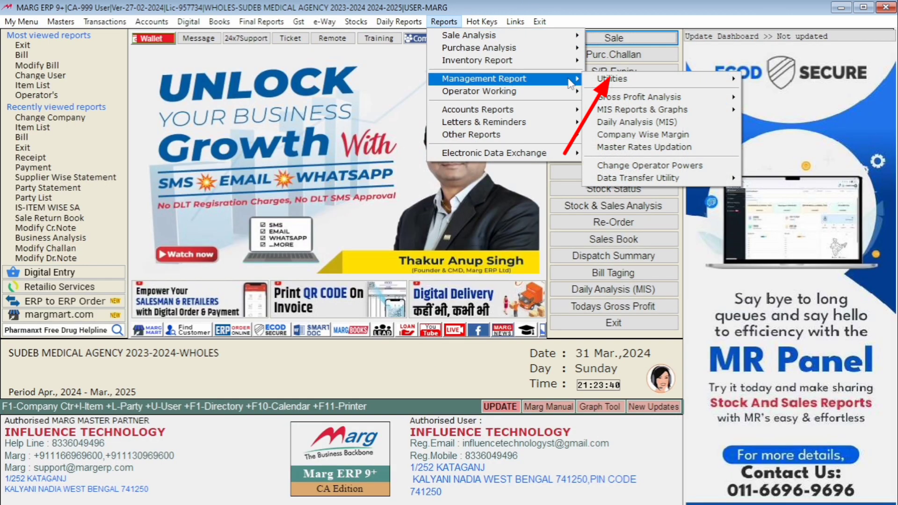
{"action": "mouse_move", "coordinate": [613, 78]}
{"action": "left_click", "coordinate": [501, 302]}
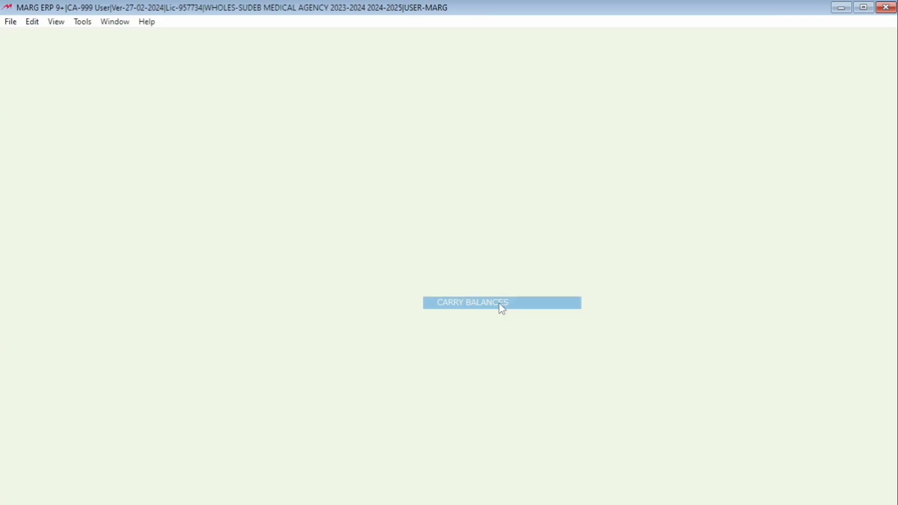